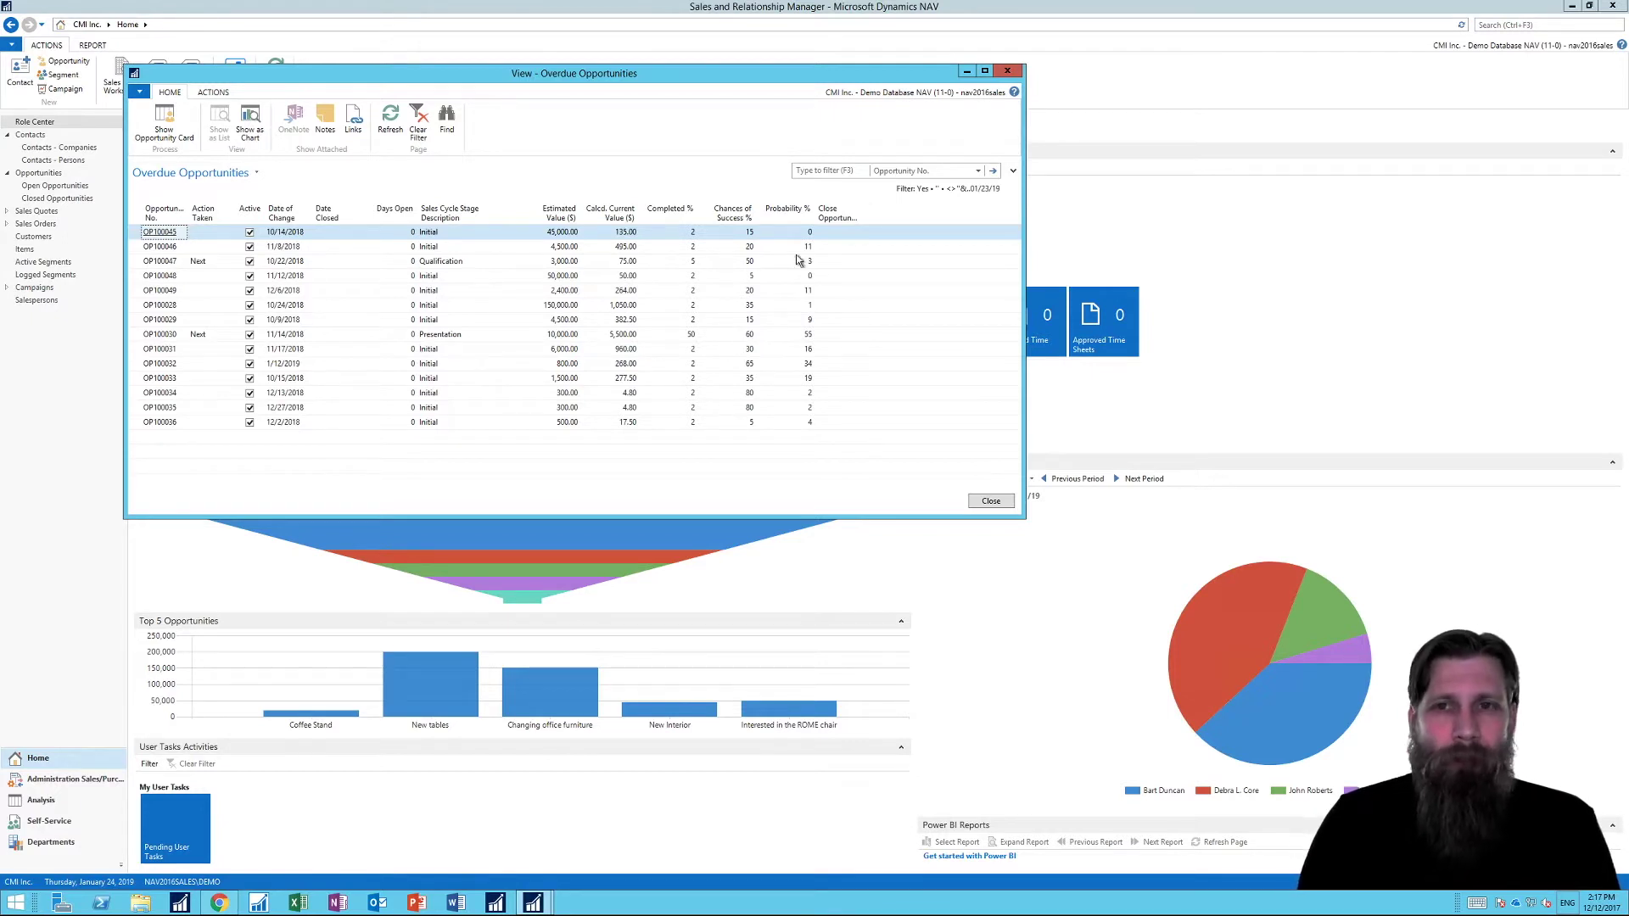
- Close the overdue opportunities list and create a new opportunity with the description "Coffee Stand Pop-up"
left_click(1008, 71)
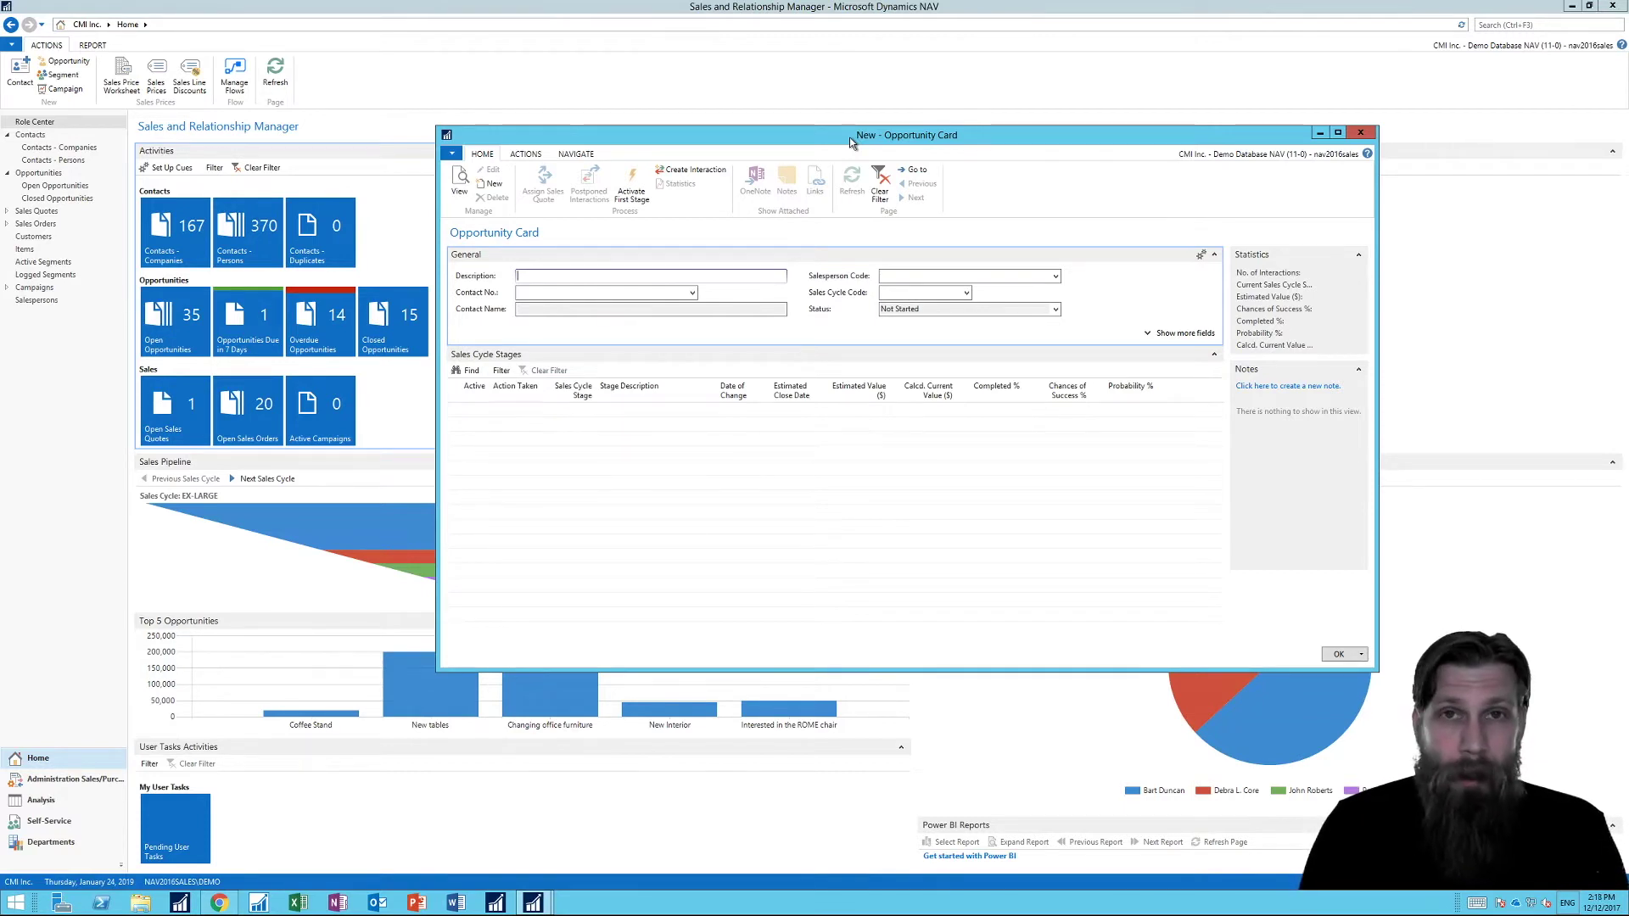
type("Coff")
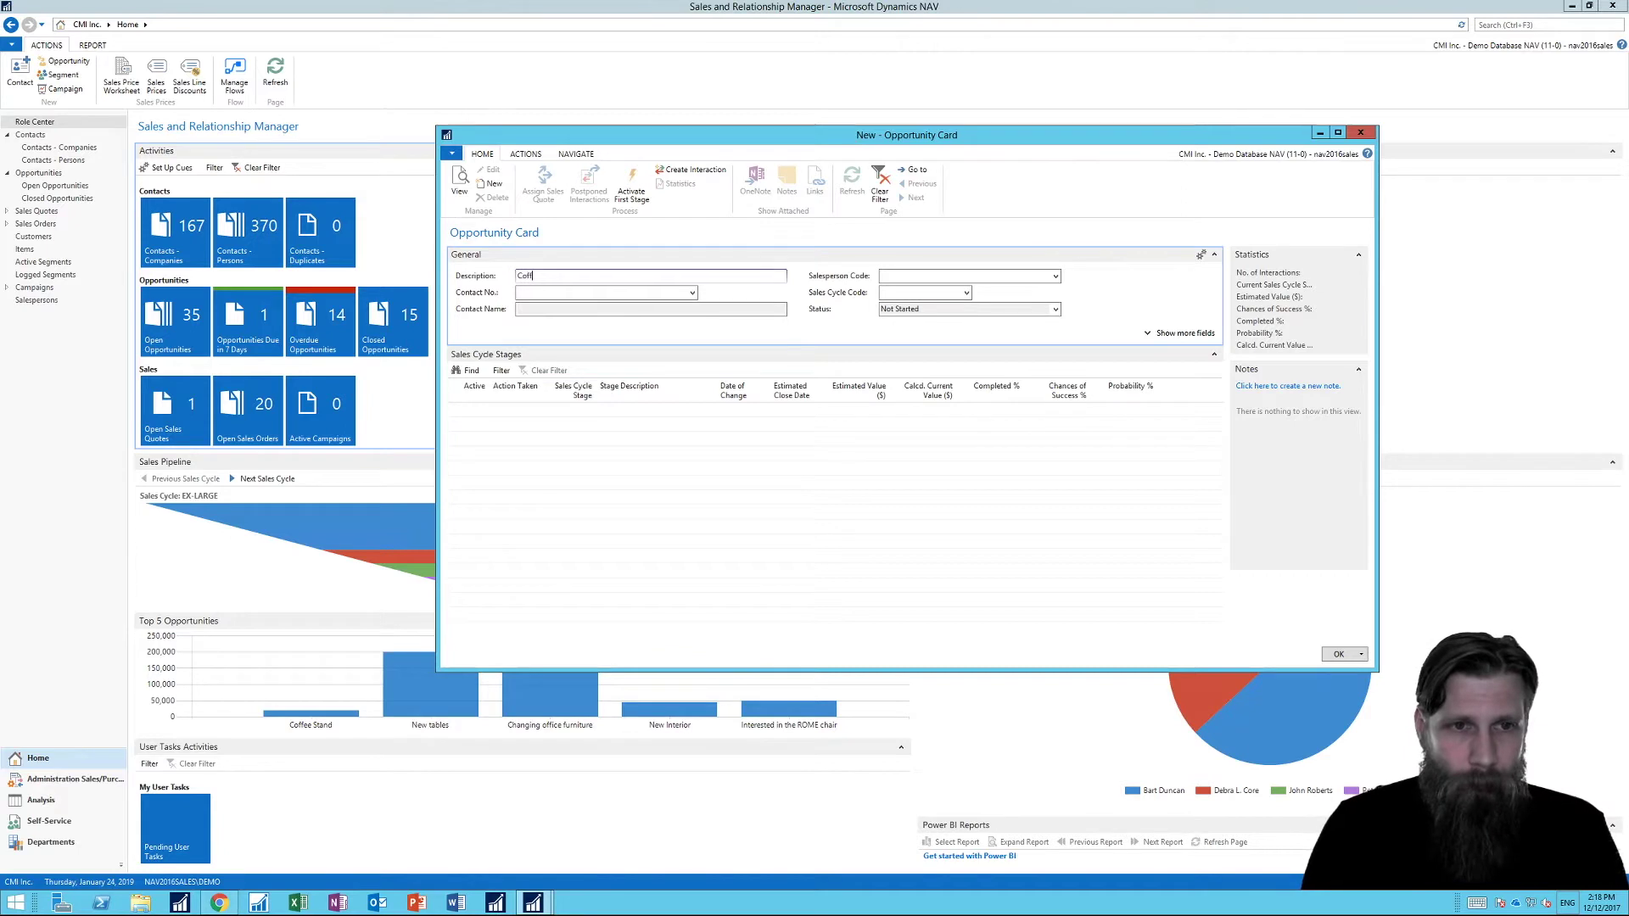
type("ee Stand")
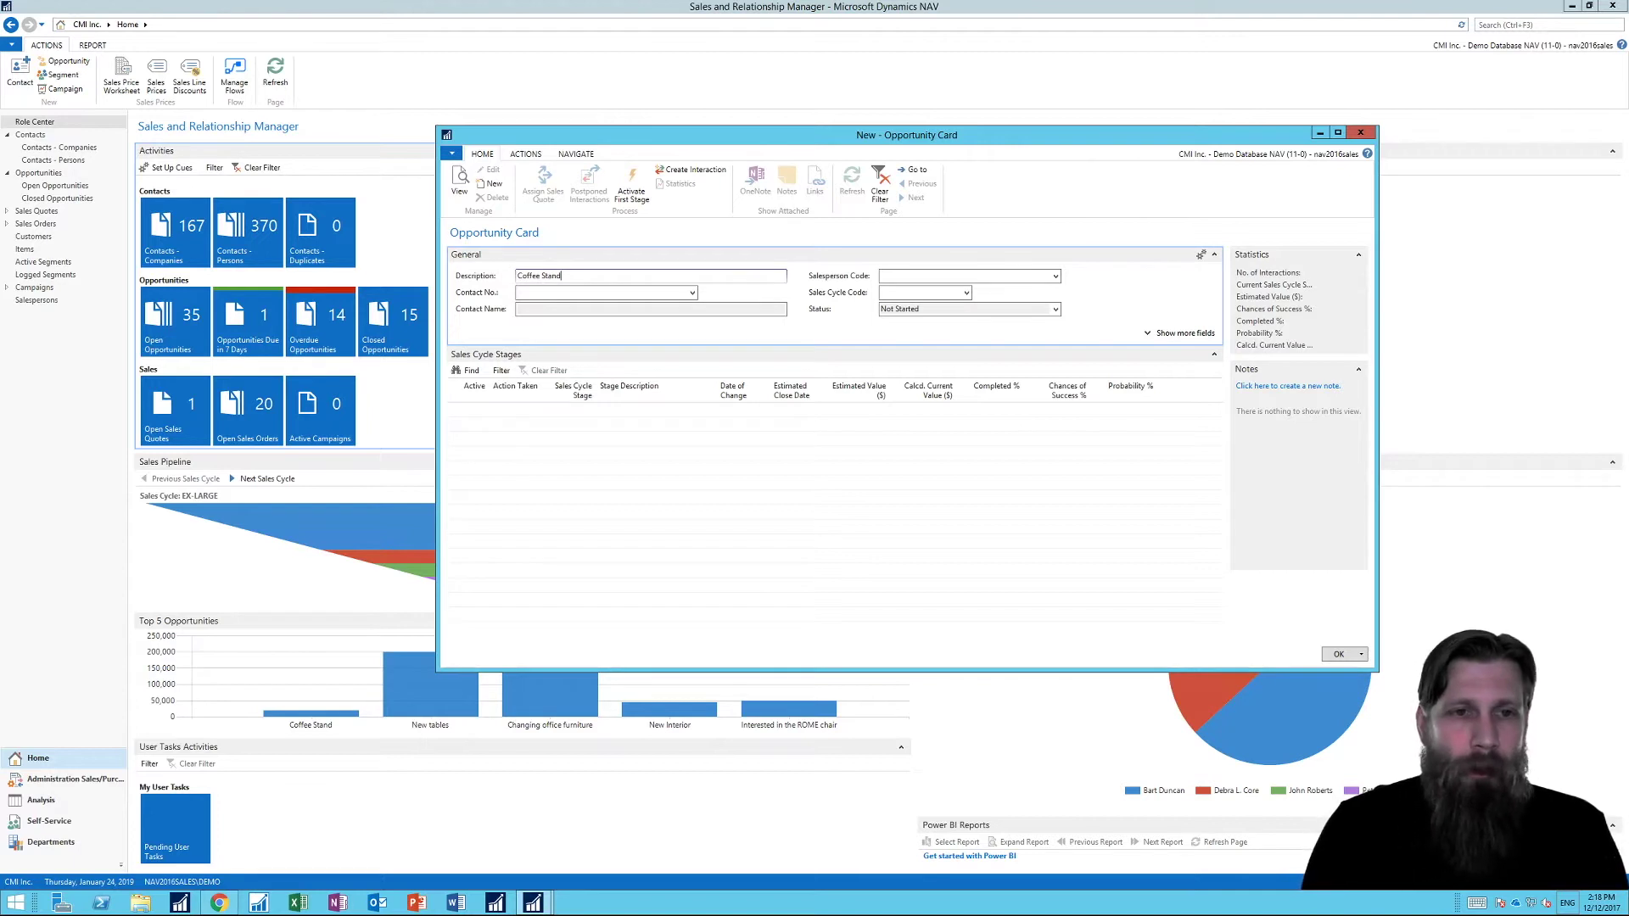
type("Pop")
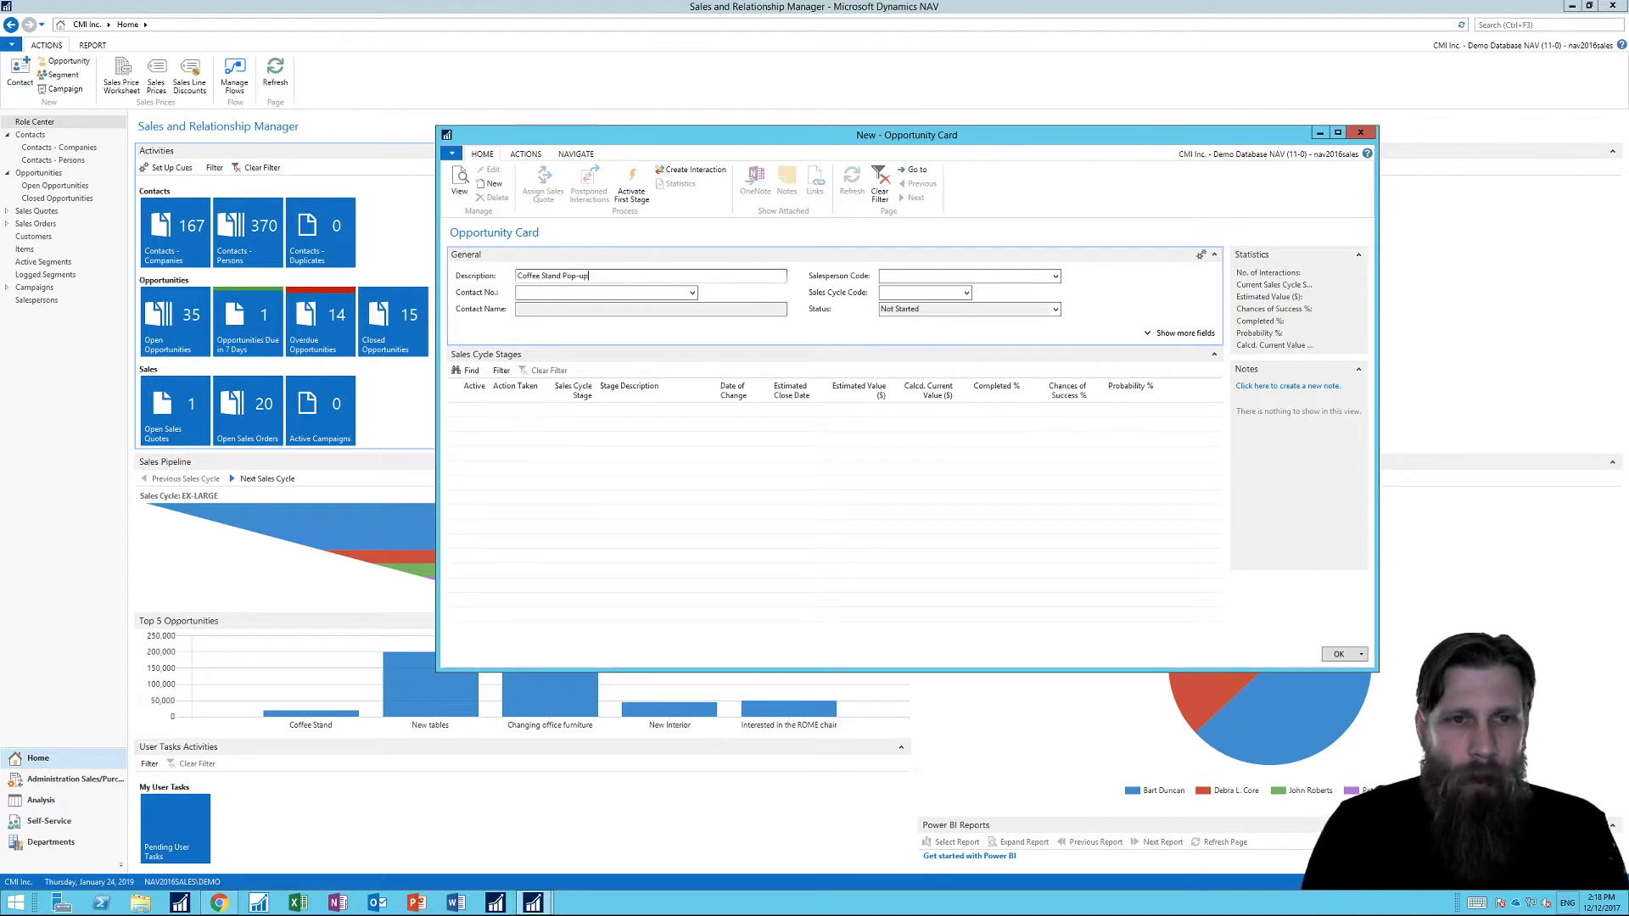
type("-up")
key("Tab")
- Assign the company contact Add-ON Marketing to the opportunity from the contact list
type("t")
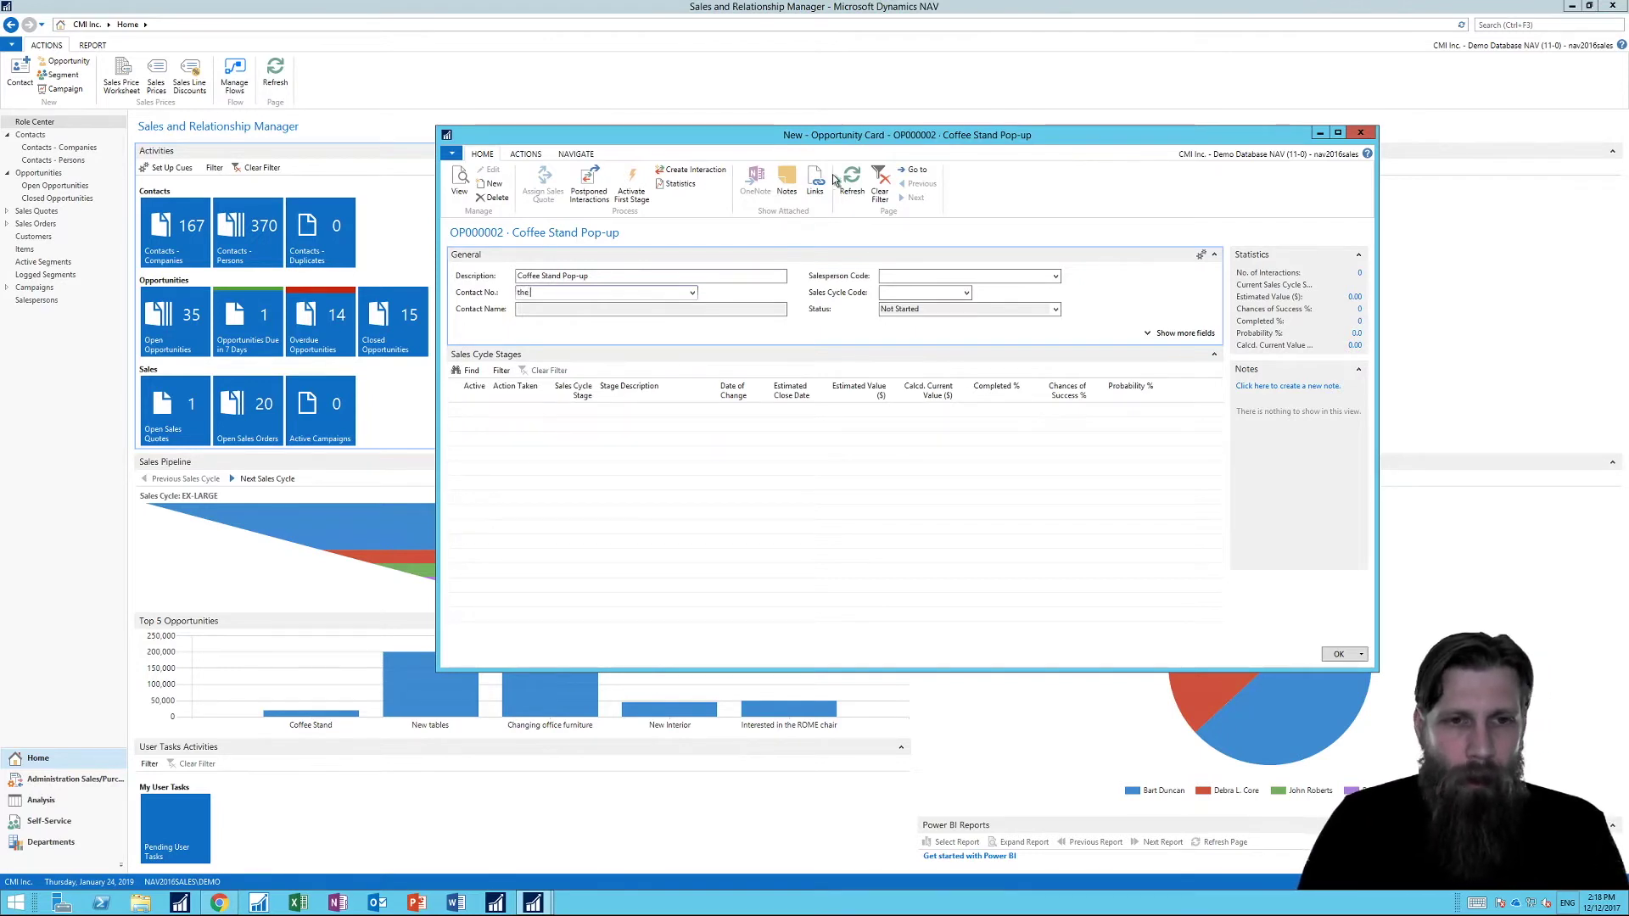
left_click(694, 294)
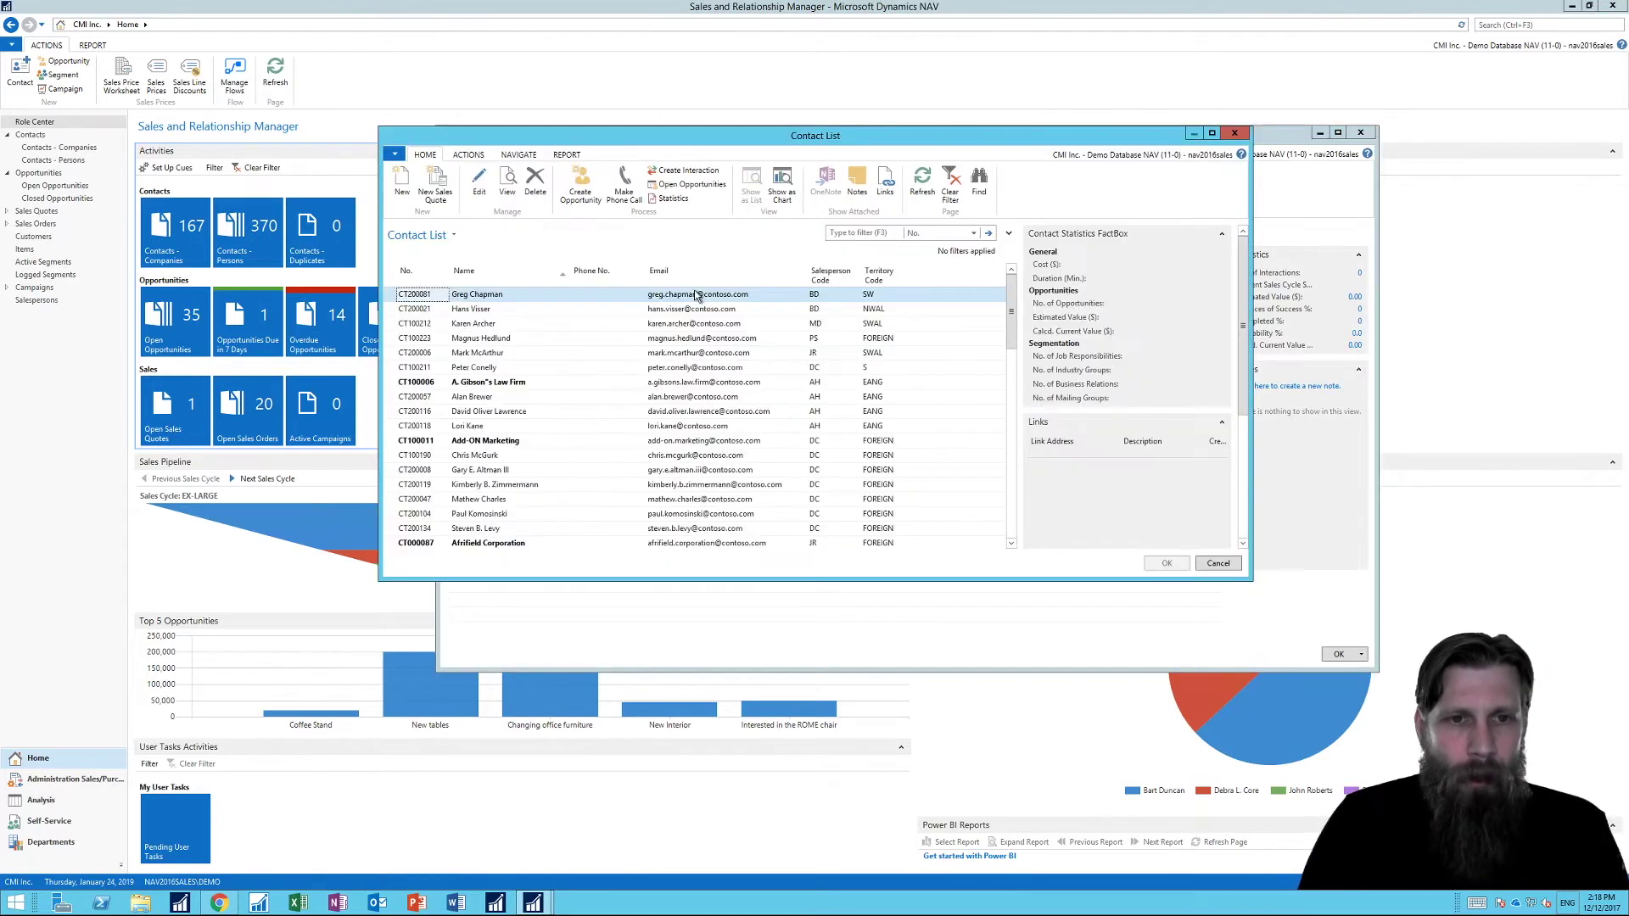
scroll(531, 400, "down", 5)
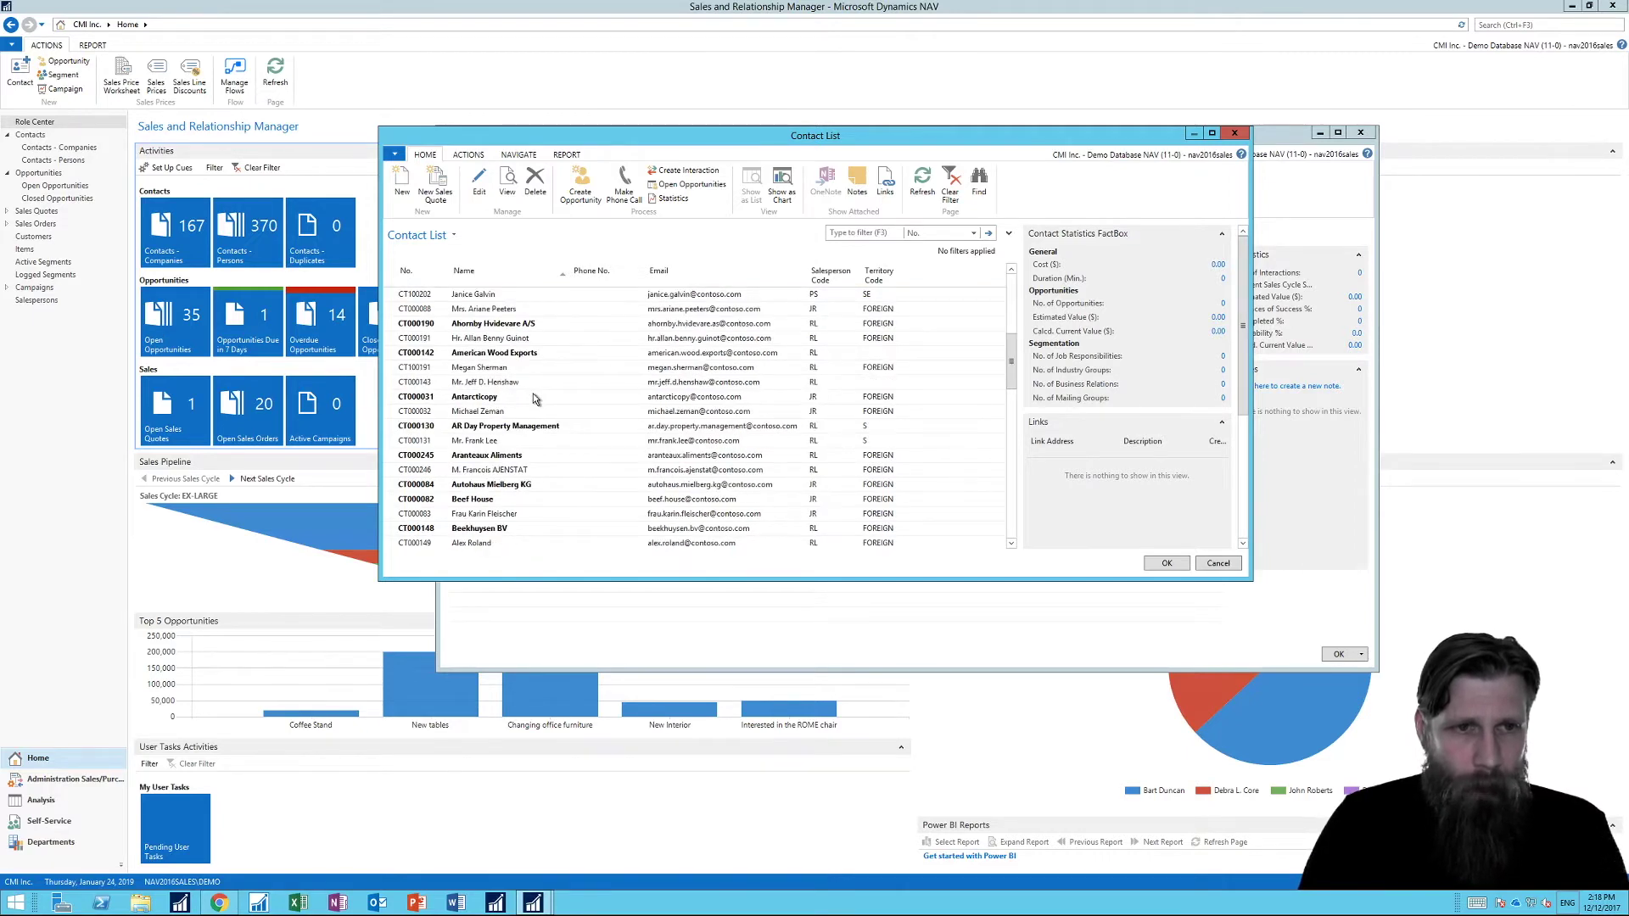
scroll(535, 399, "up", 5)
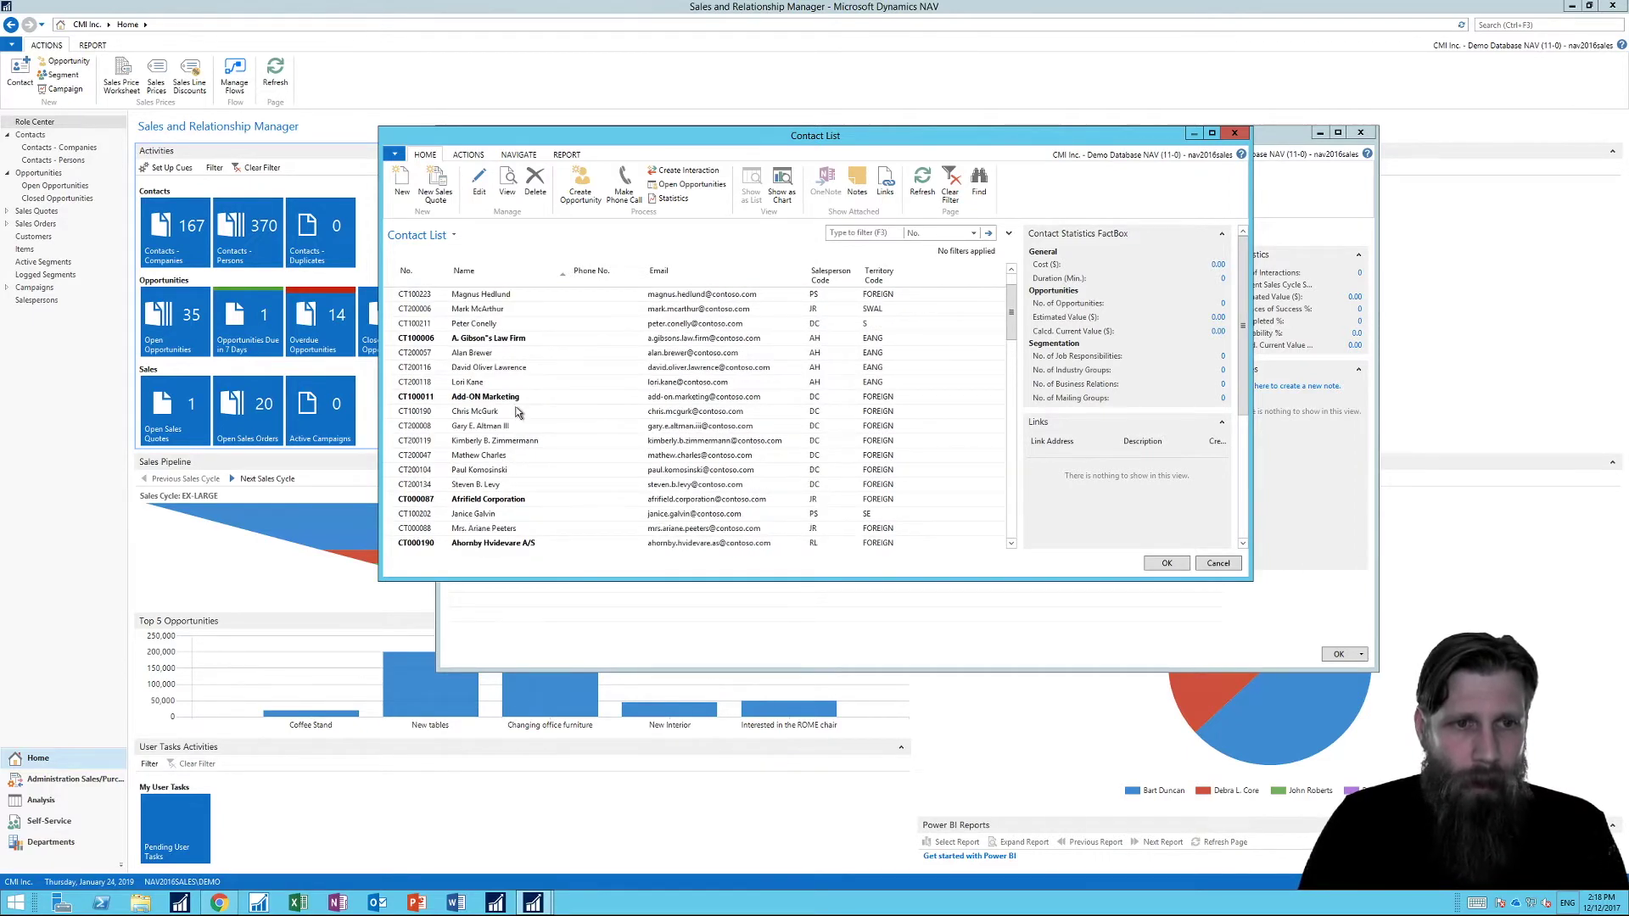
double_click(509, 397)
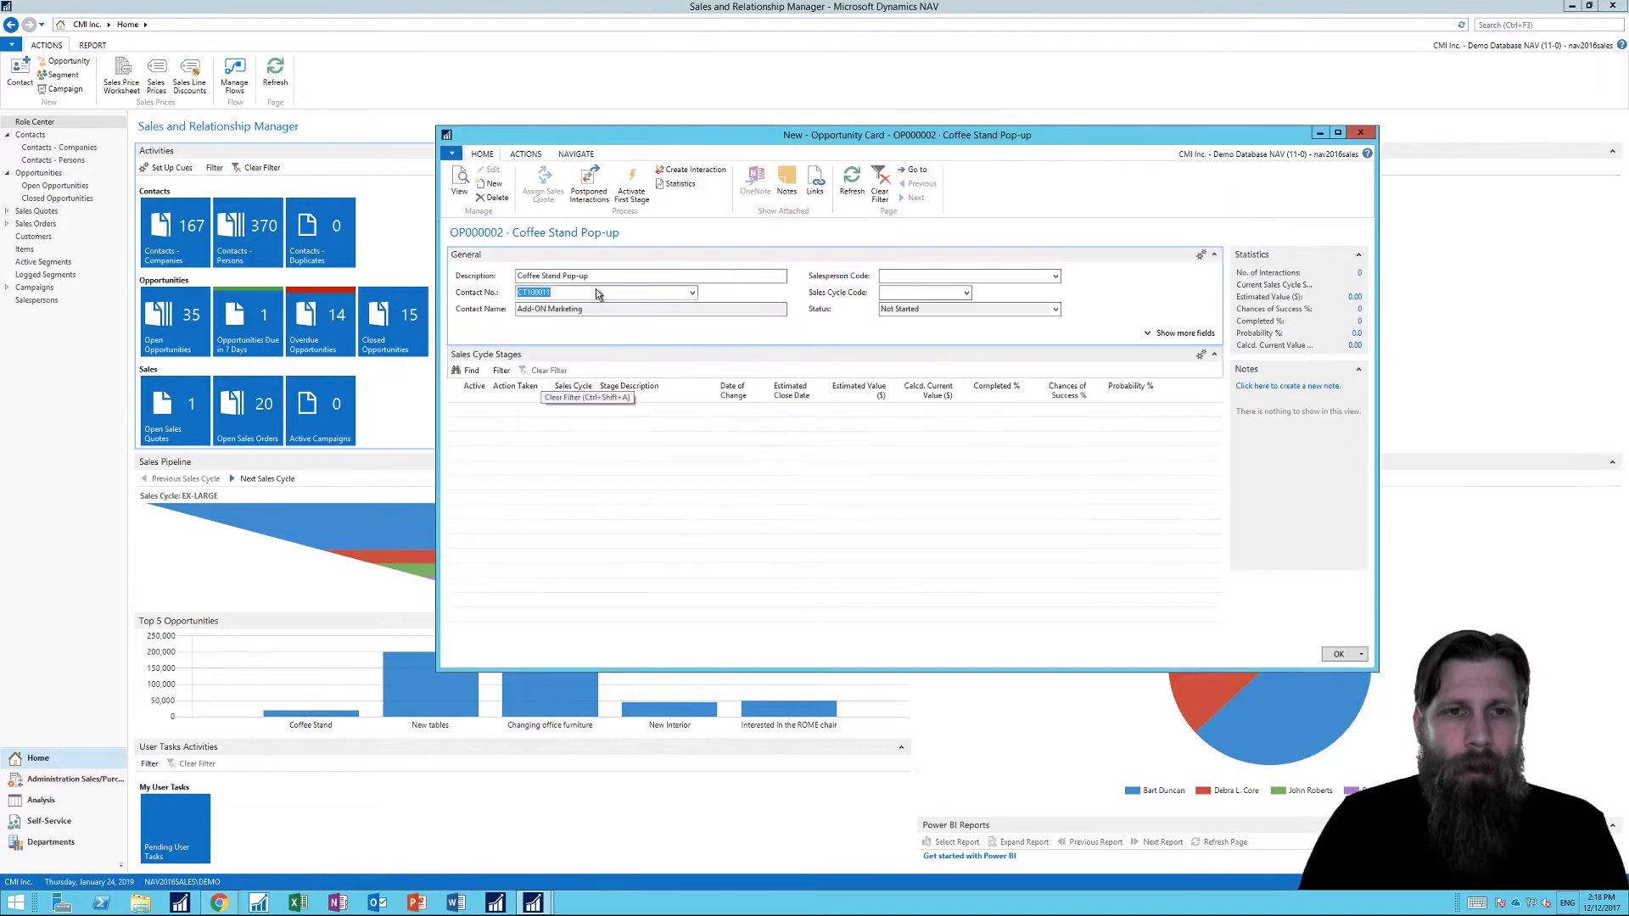
- Set the opportunity's salesperson code to PS and its sales cycle code to EX-SMALL
left_click(1060, 276)
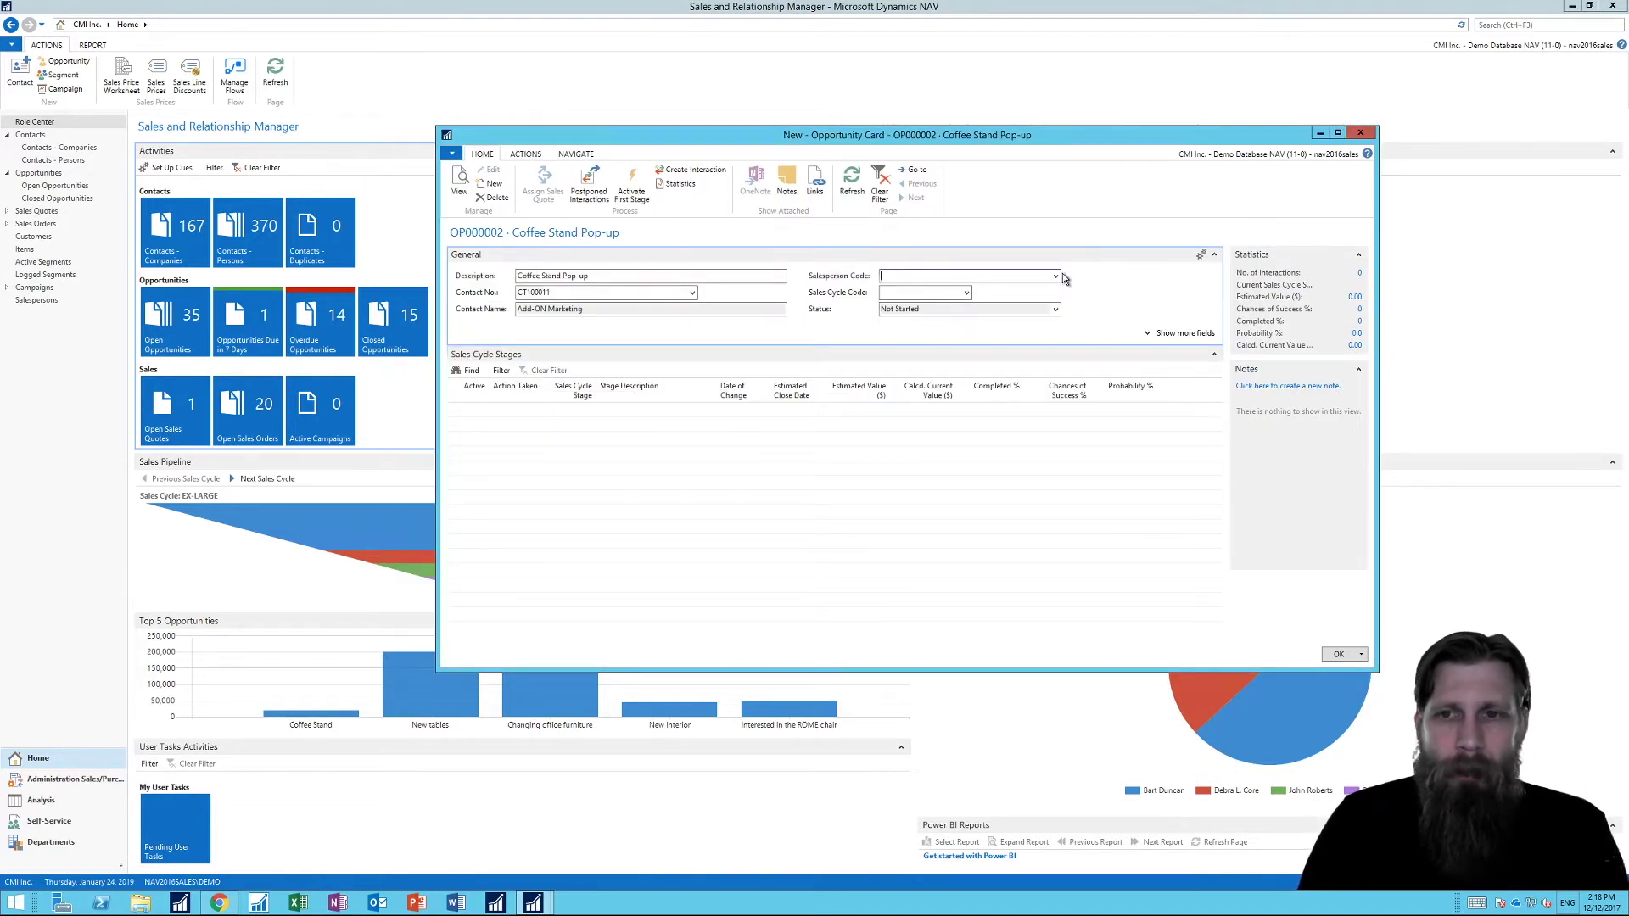
left_click(1058, 276)
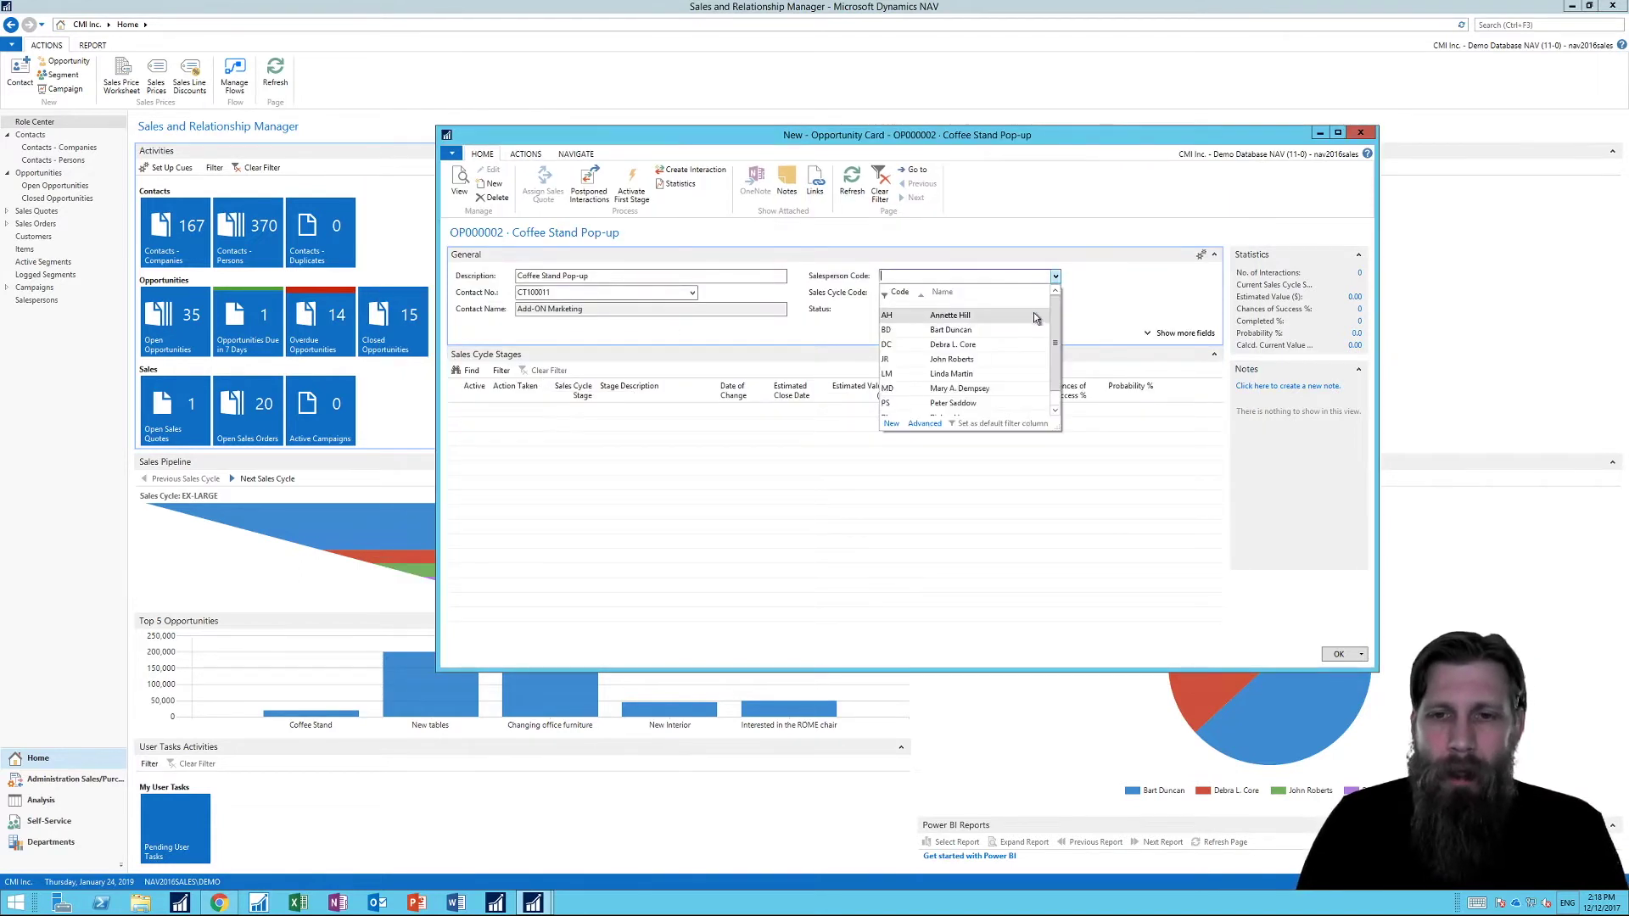
left_click(893, 399)
left_click(967, 292)
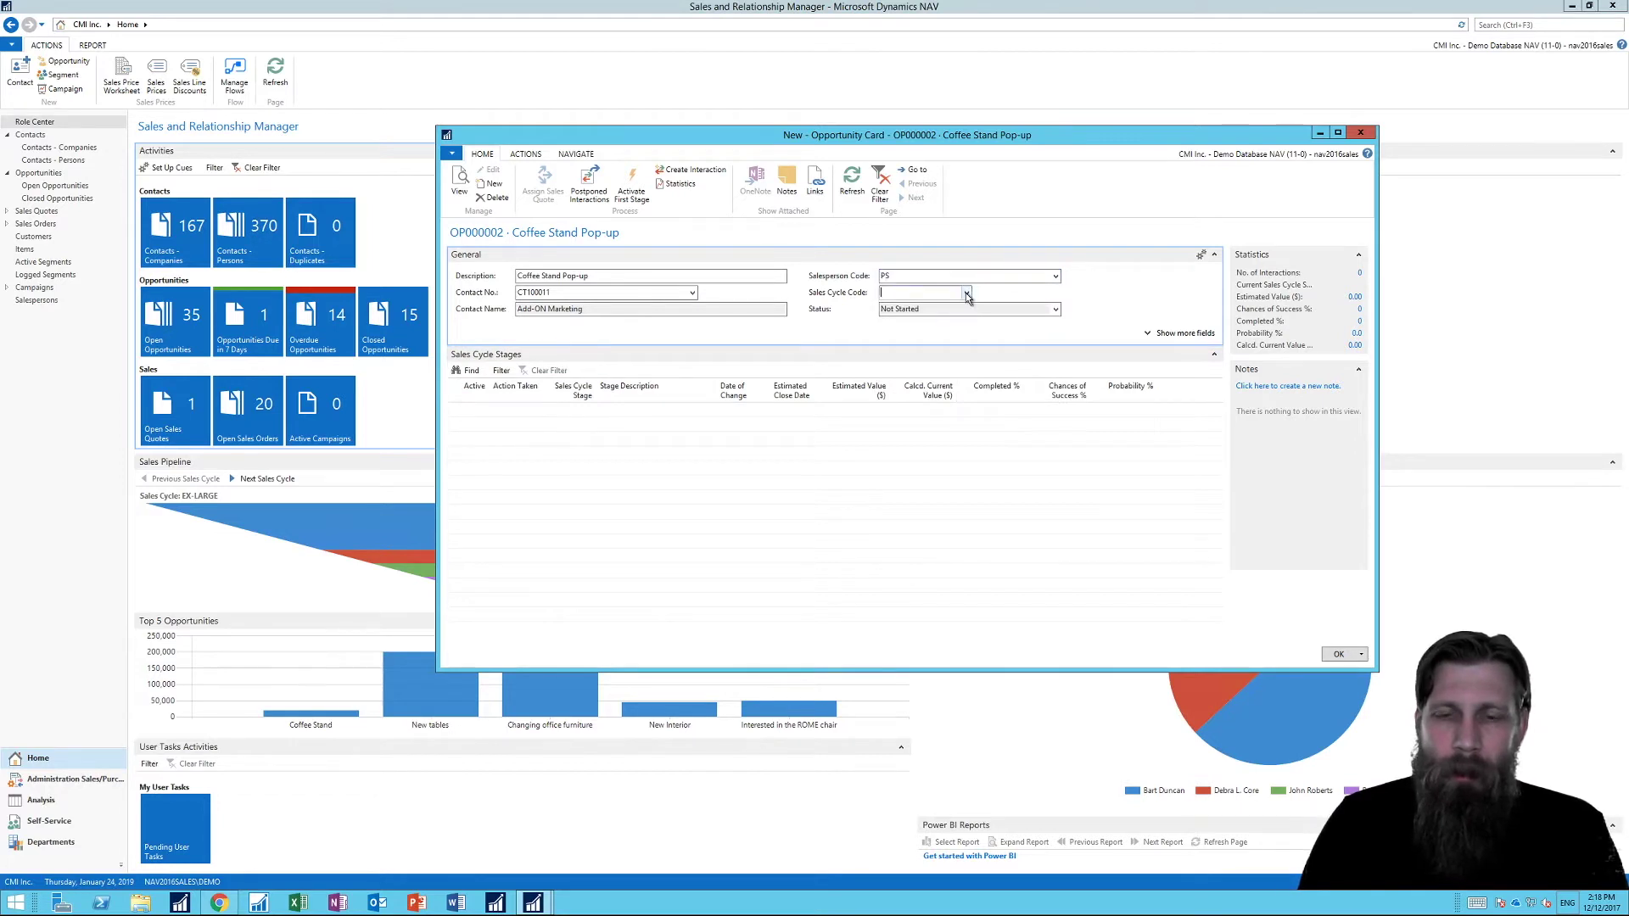
left_click(967, 294)
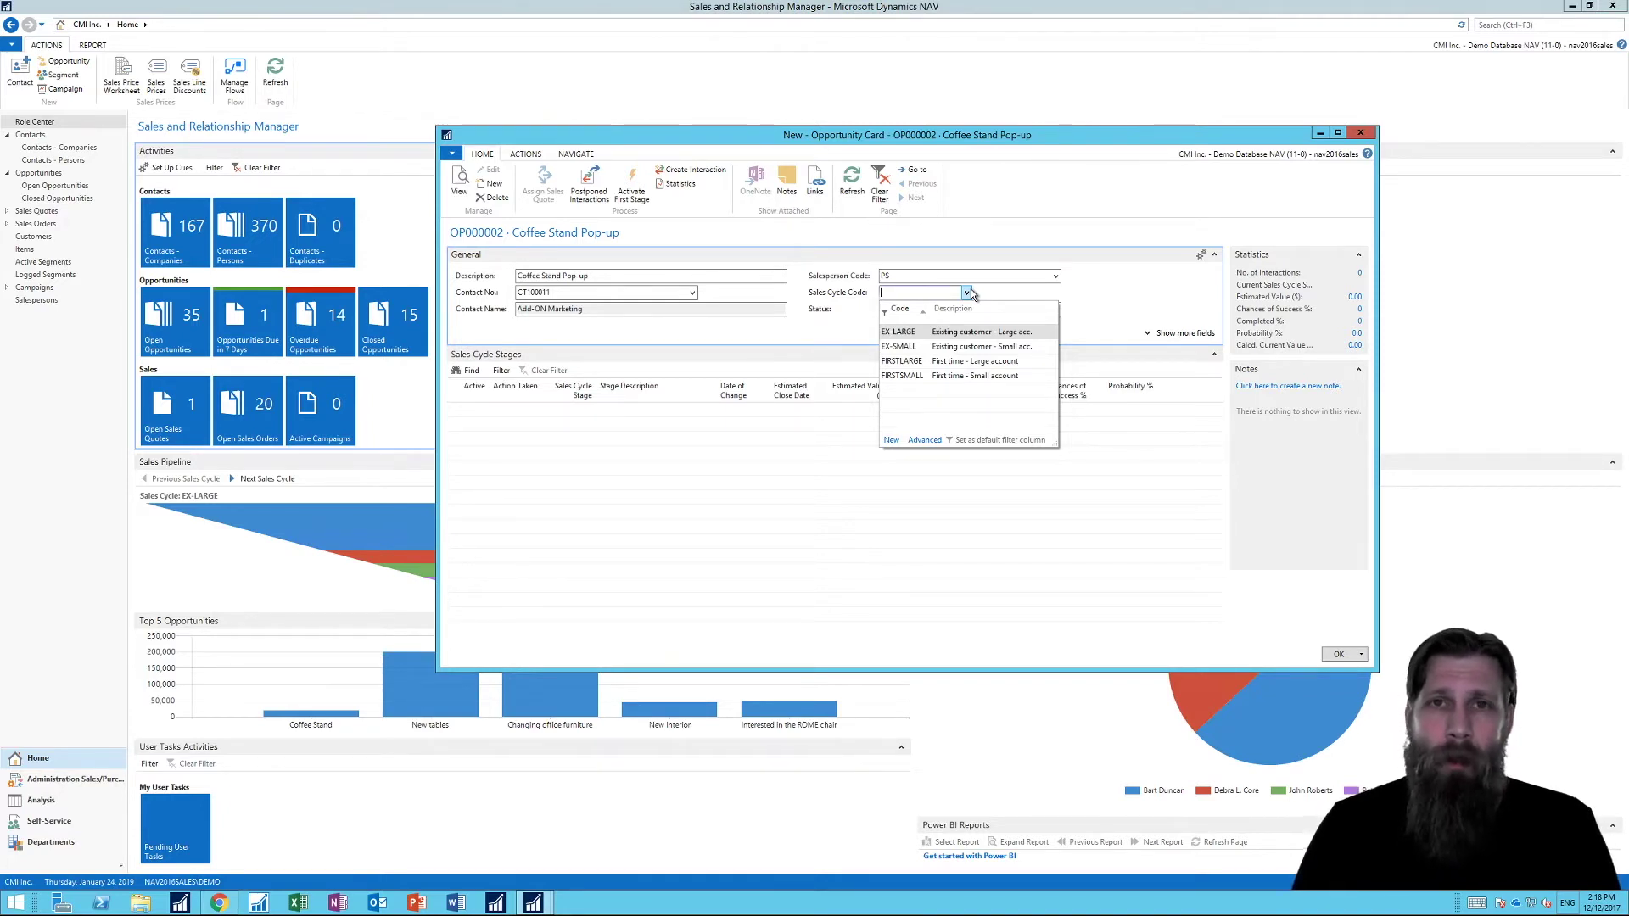
left_click(966, 347)
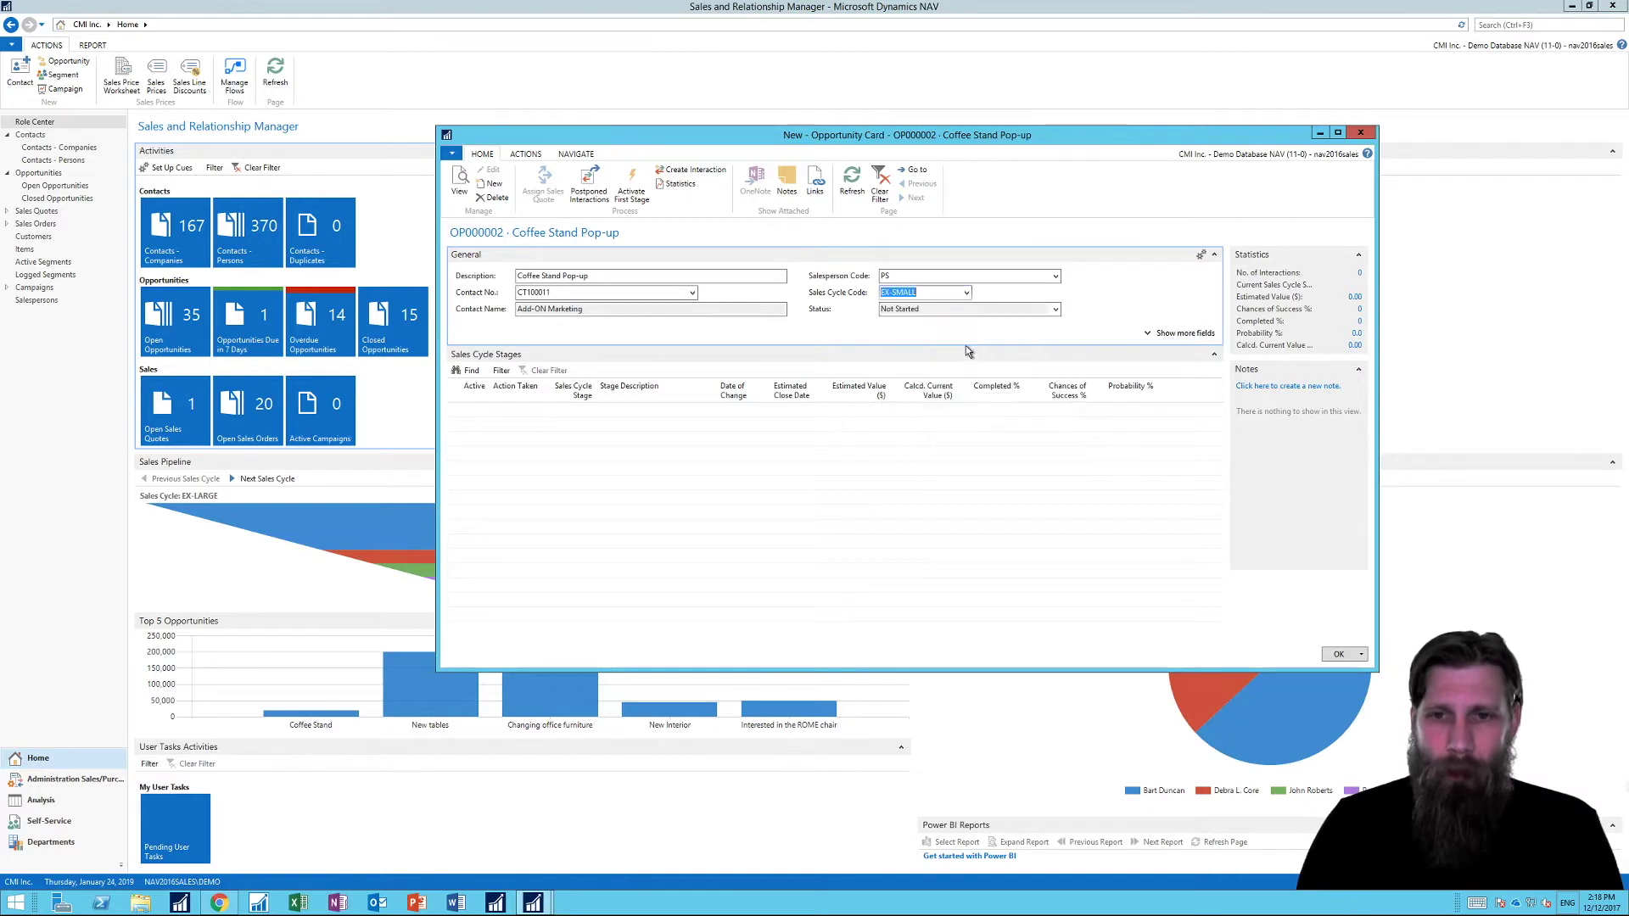
- Examine the EX-SMALL sales cycle's stages, including completion, chances of success, activity codes and quote and skip rules, and return to the opportunity card
left_click(966, 293)
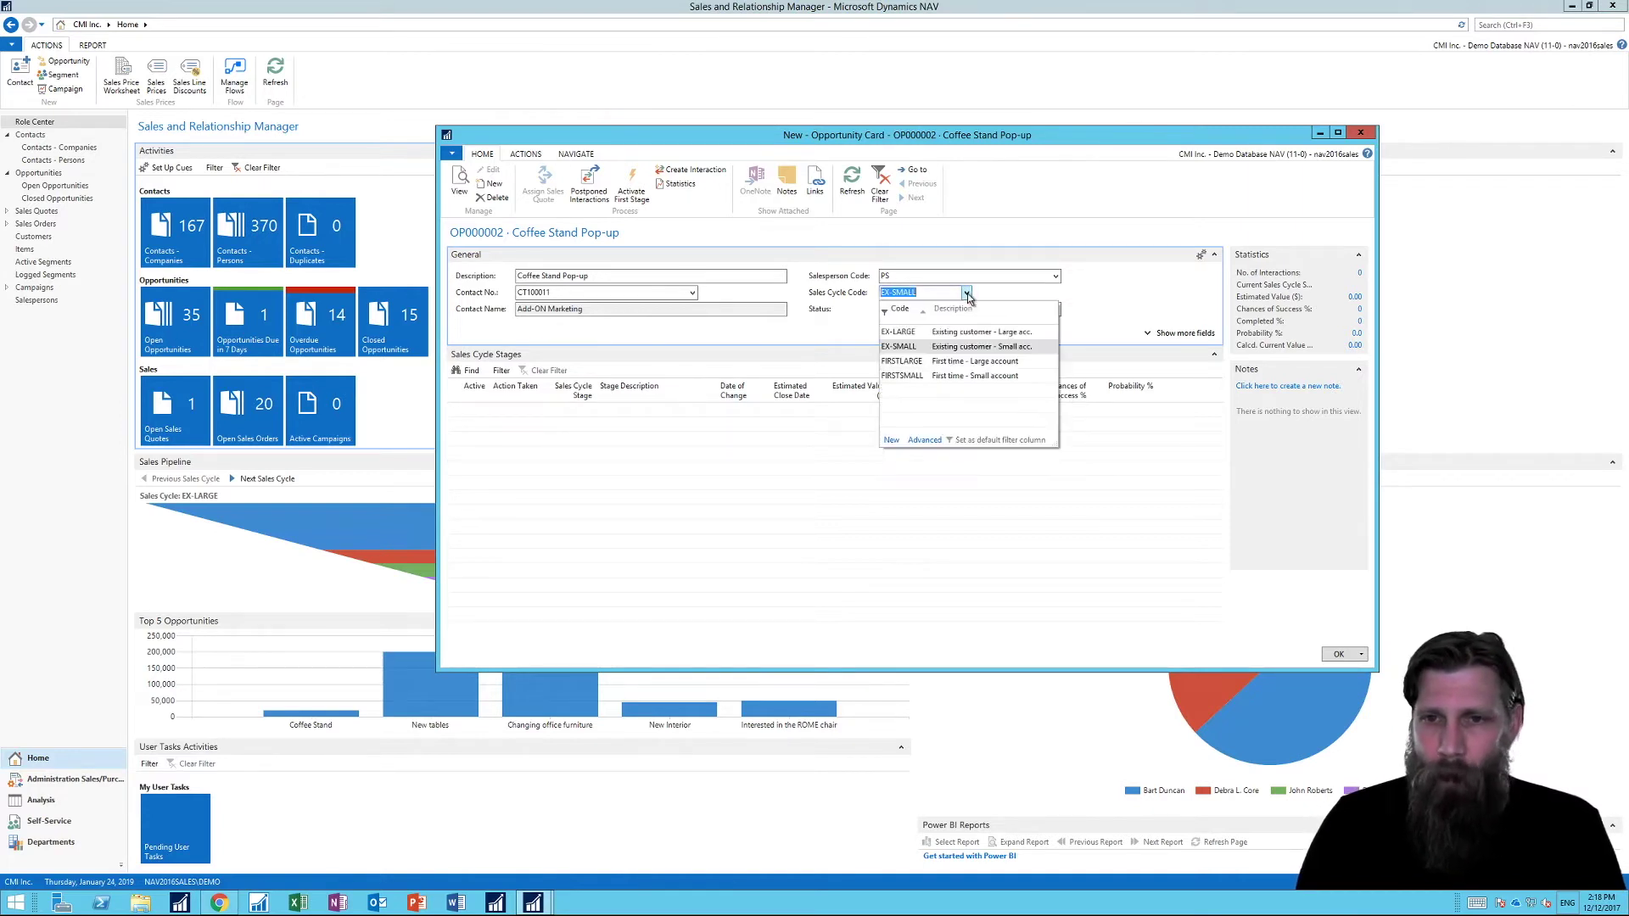
left_click(924, 440)
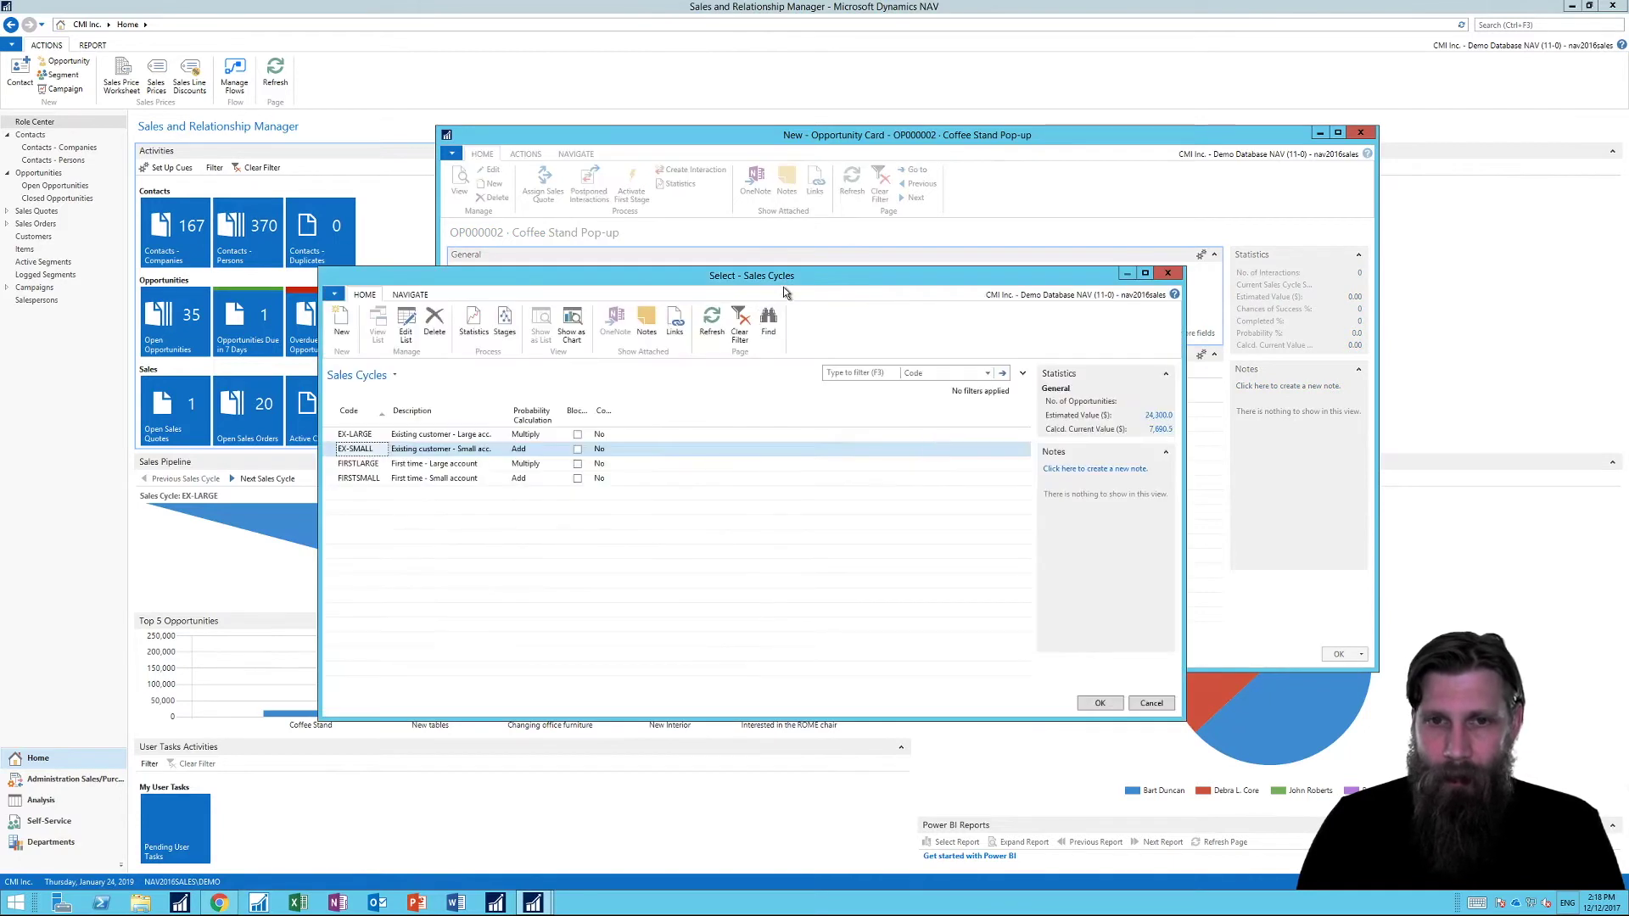
left_click_drag(796, 269, 823, 188)
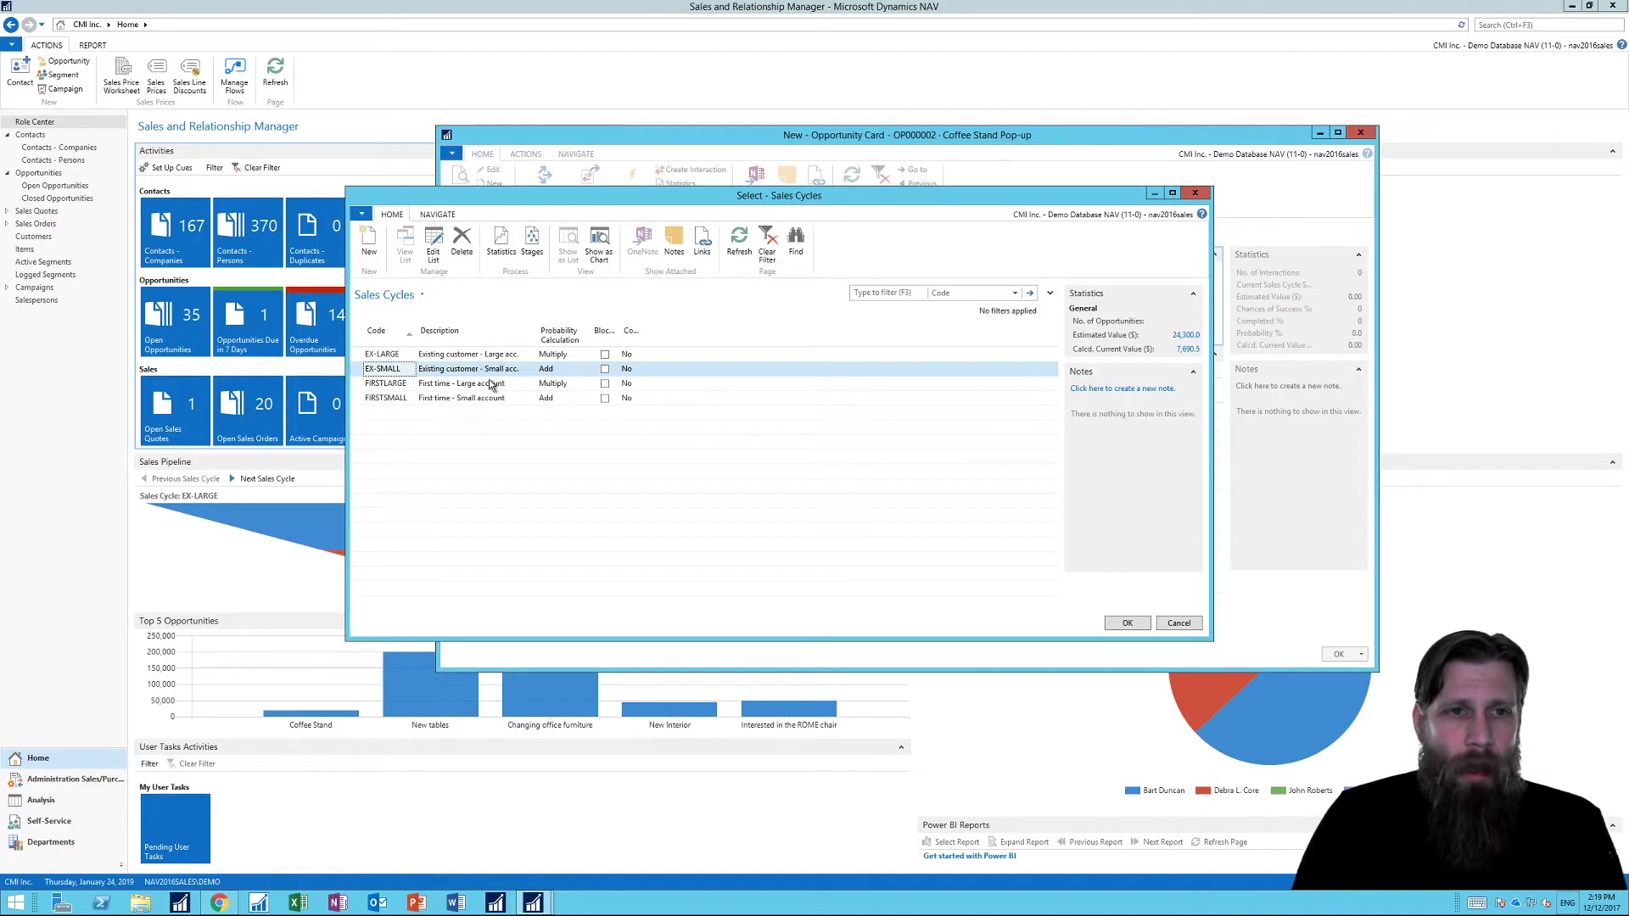
left_click(439, 215)
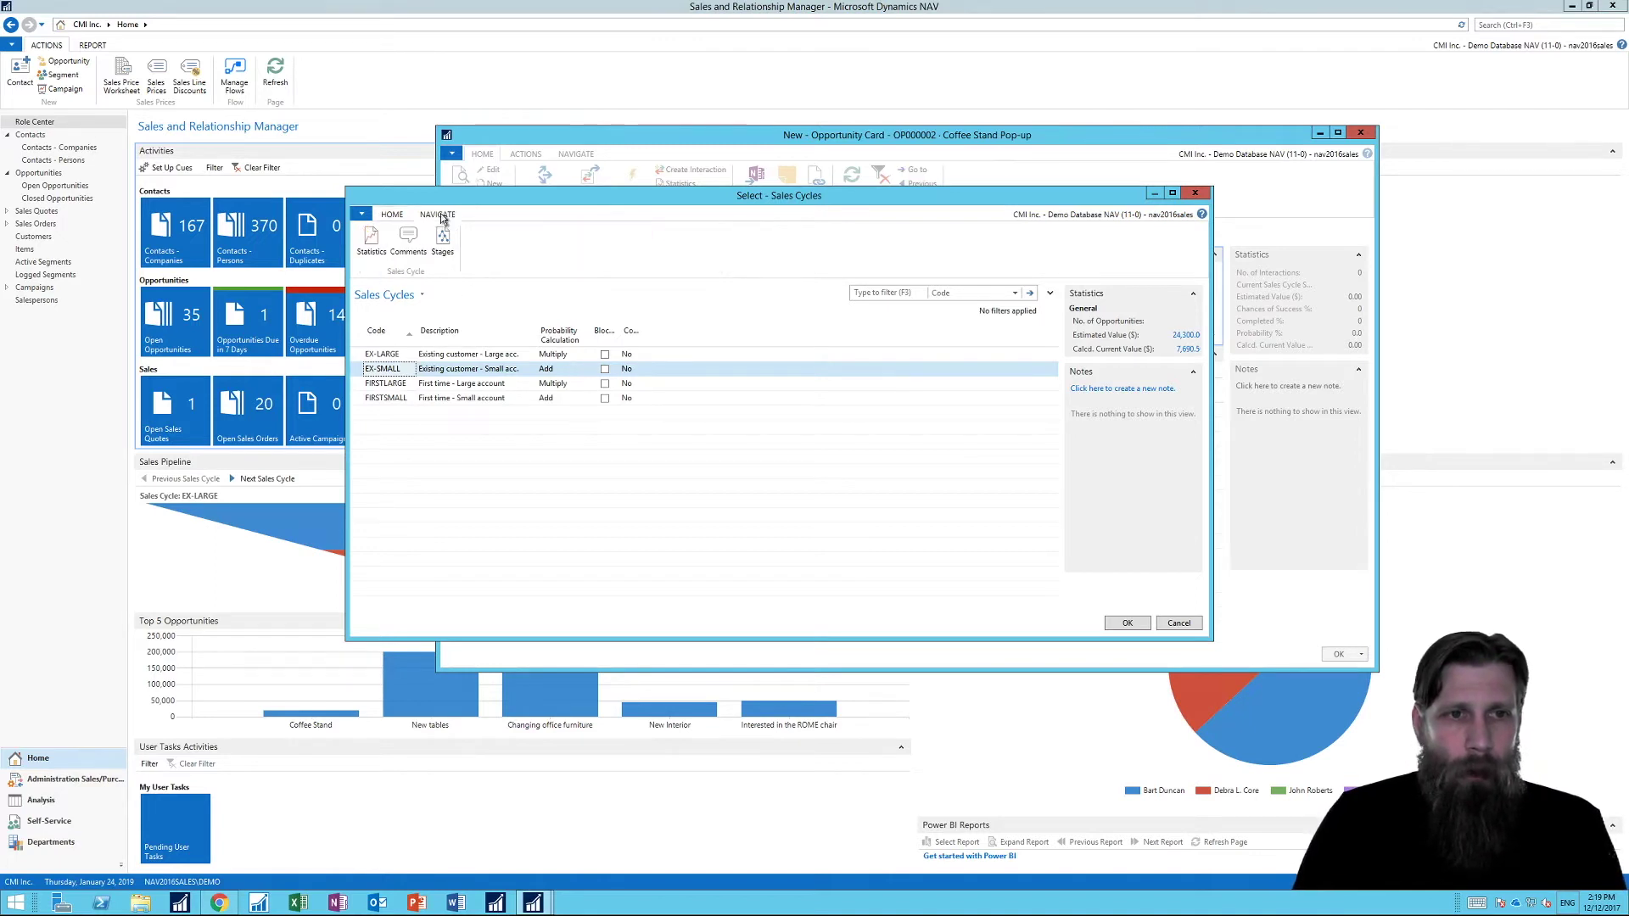
left_click(440, 240)
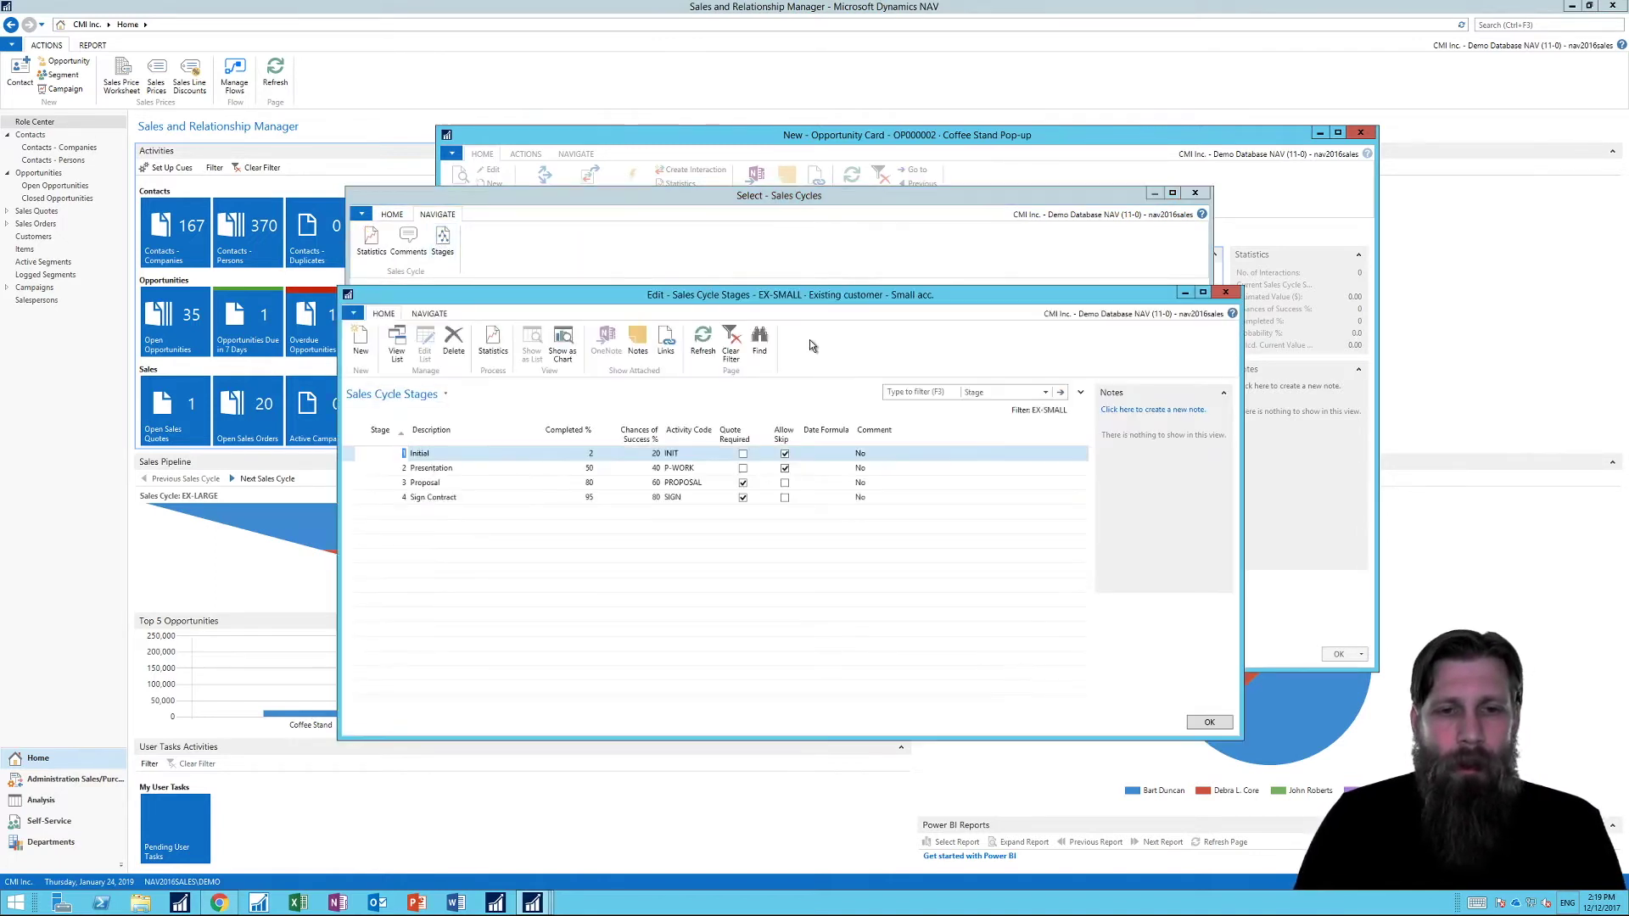
left_click_drag(822, 298, 864, 184)
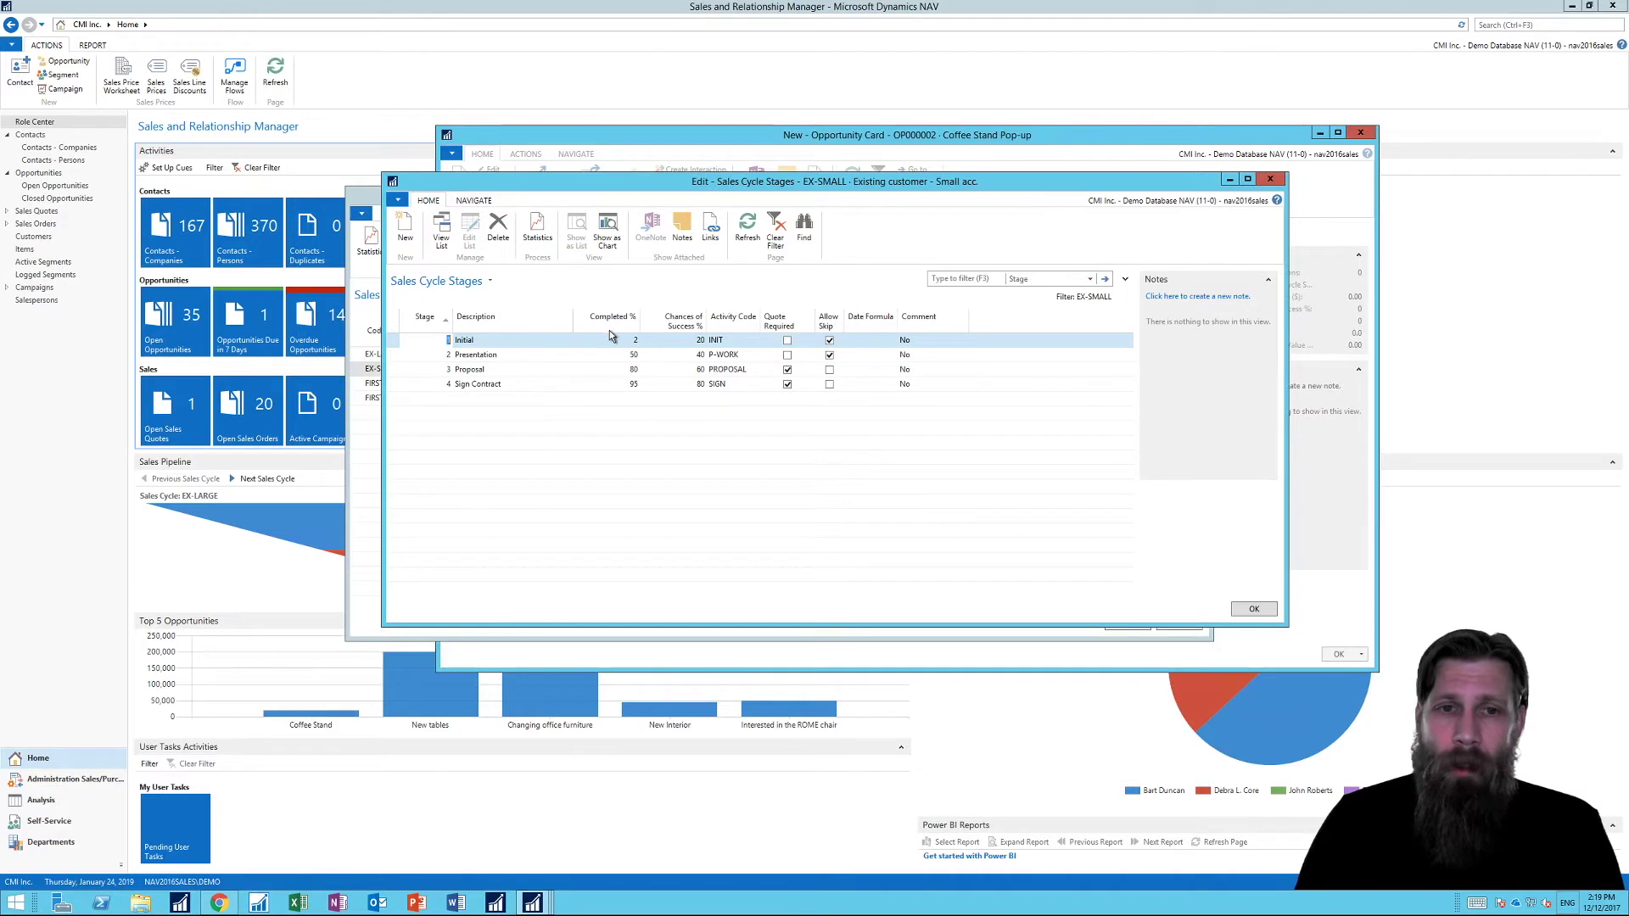
mouse_move(638, 329)
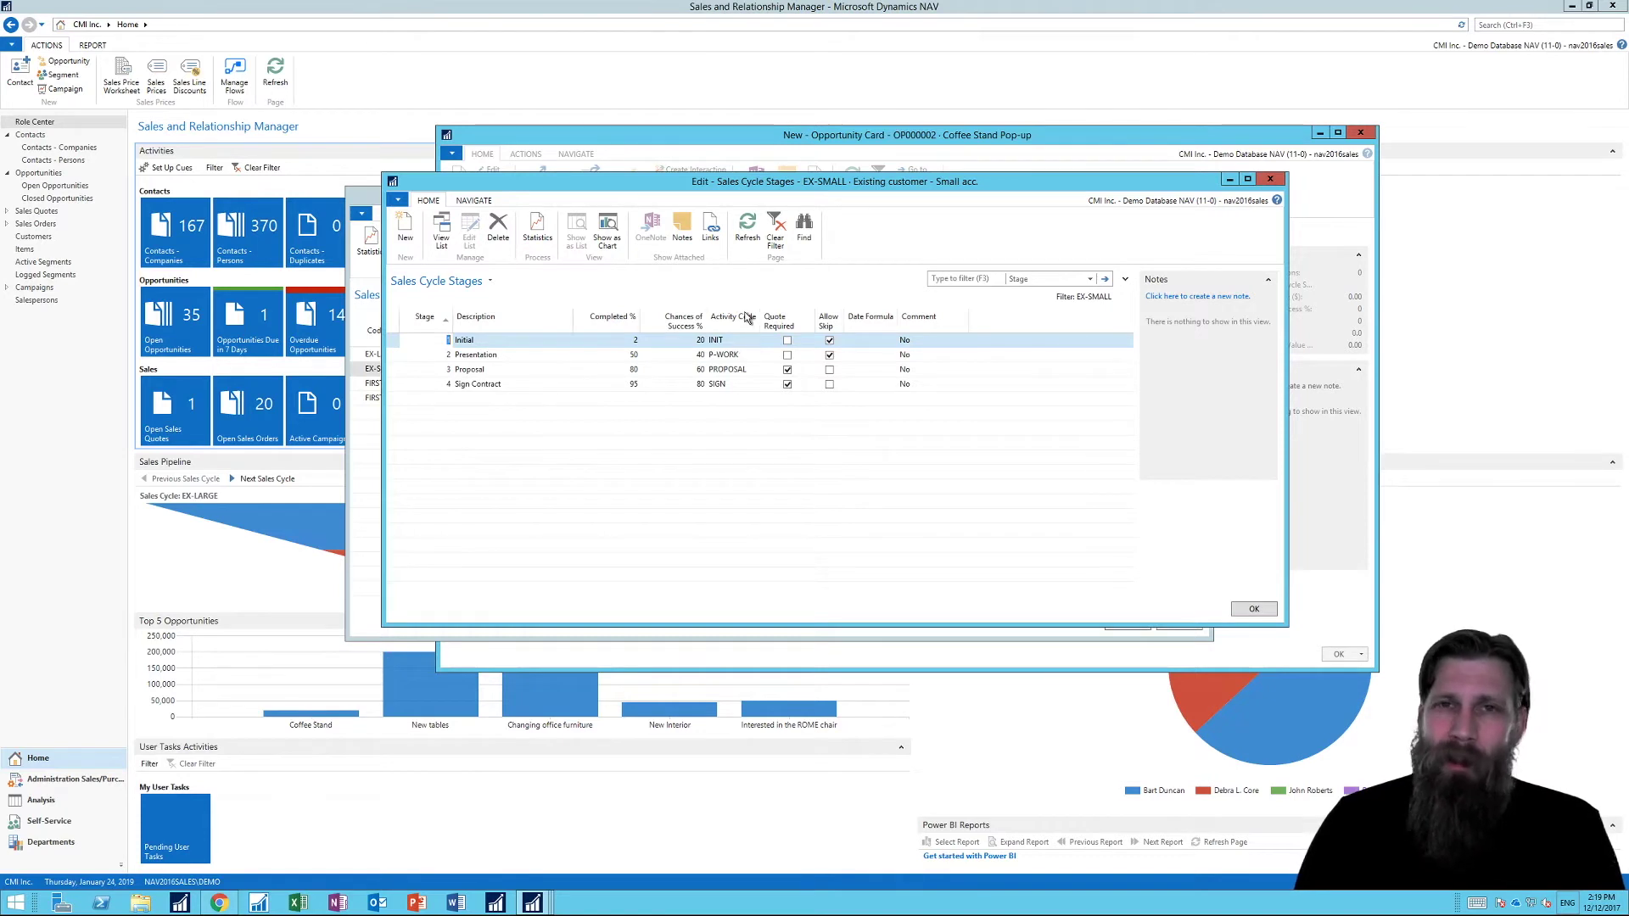
mouse_move(746, 317)
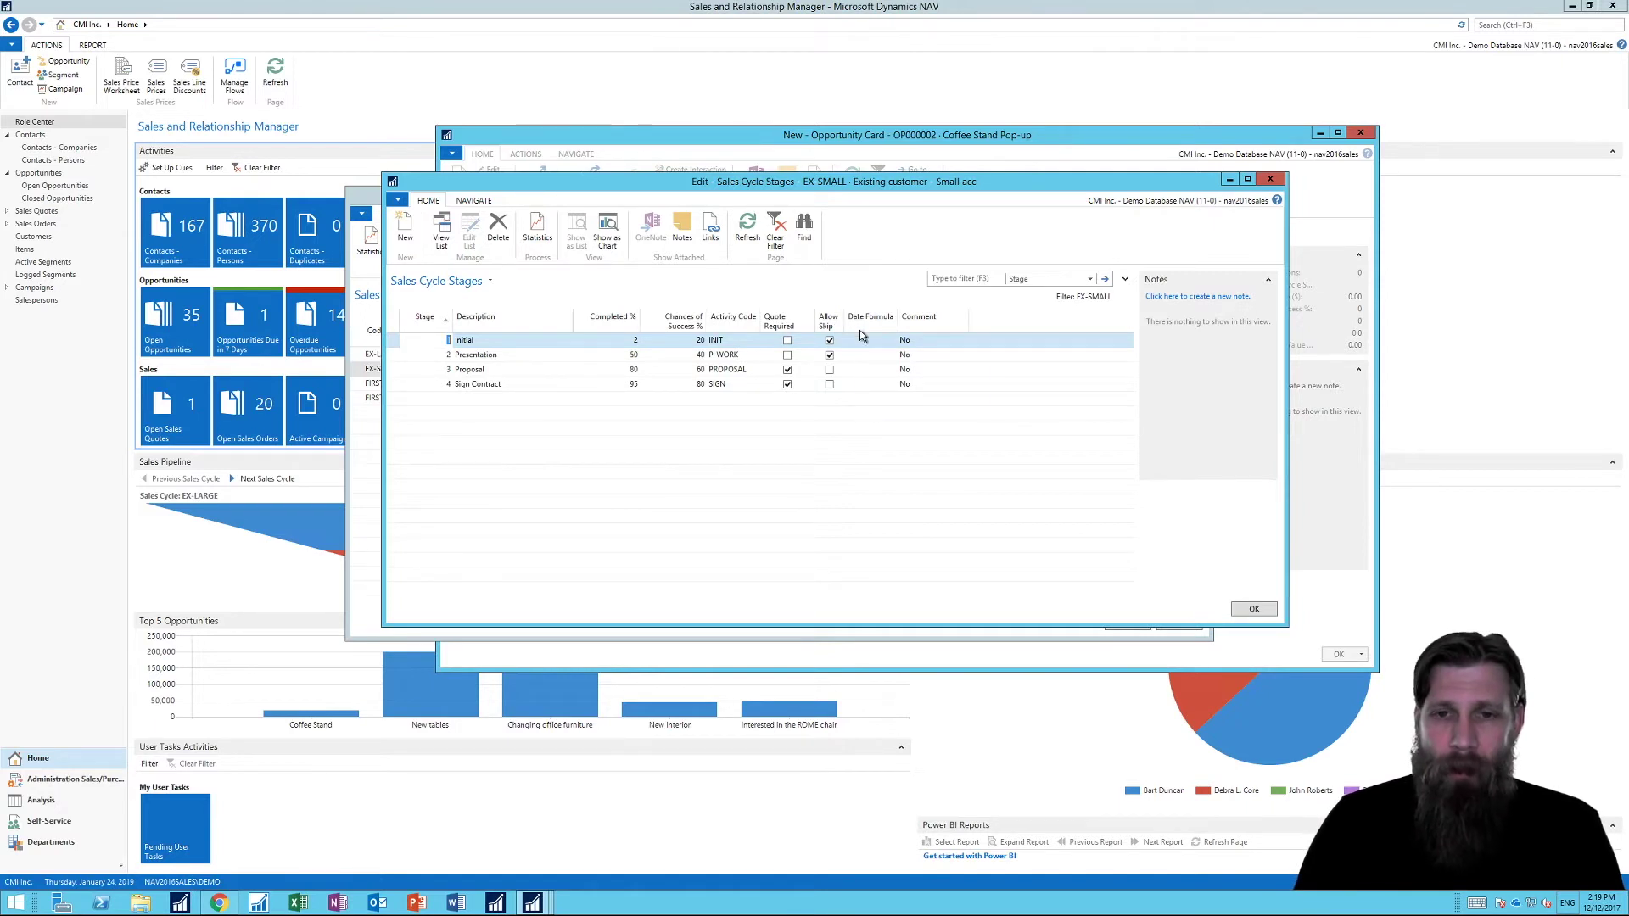
mouse_move(861, 336)
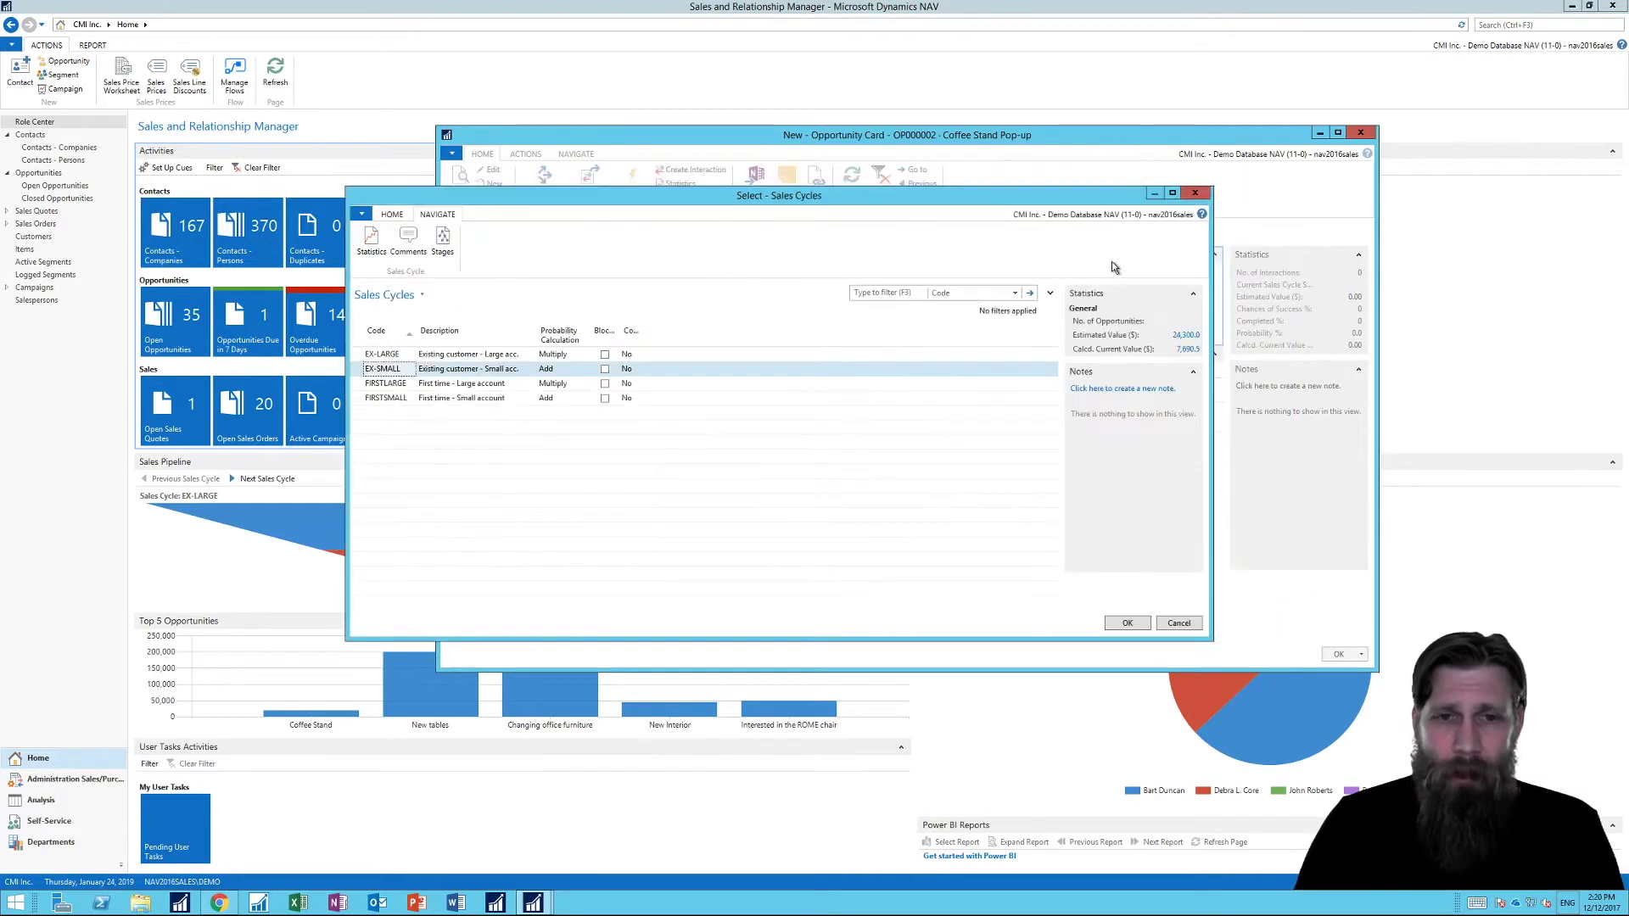
left_click(1270, 179)
key("Return")
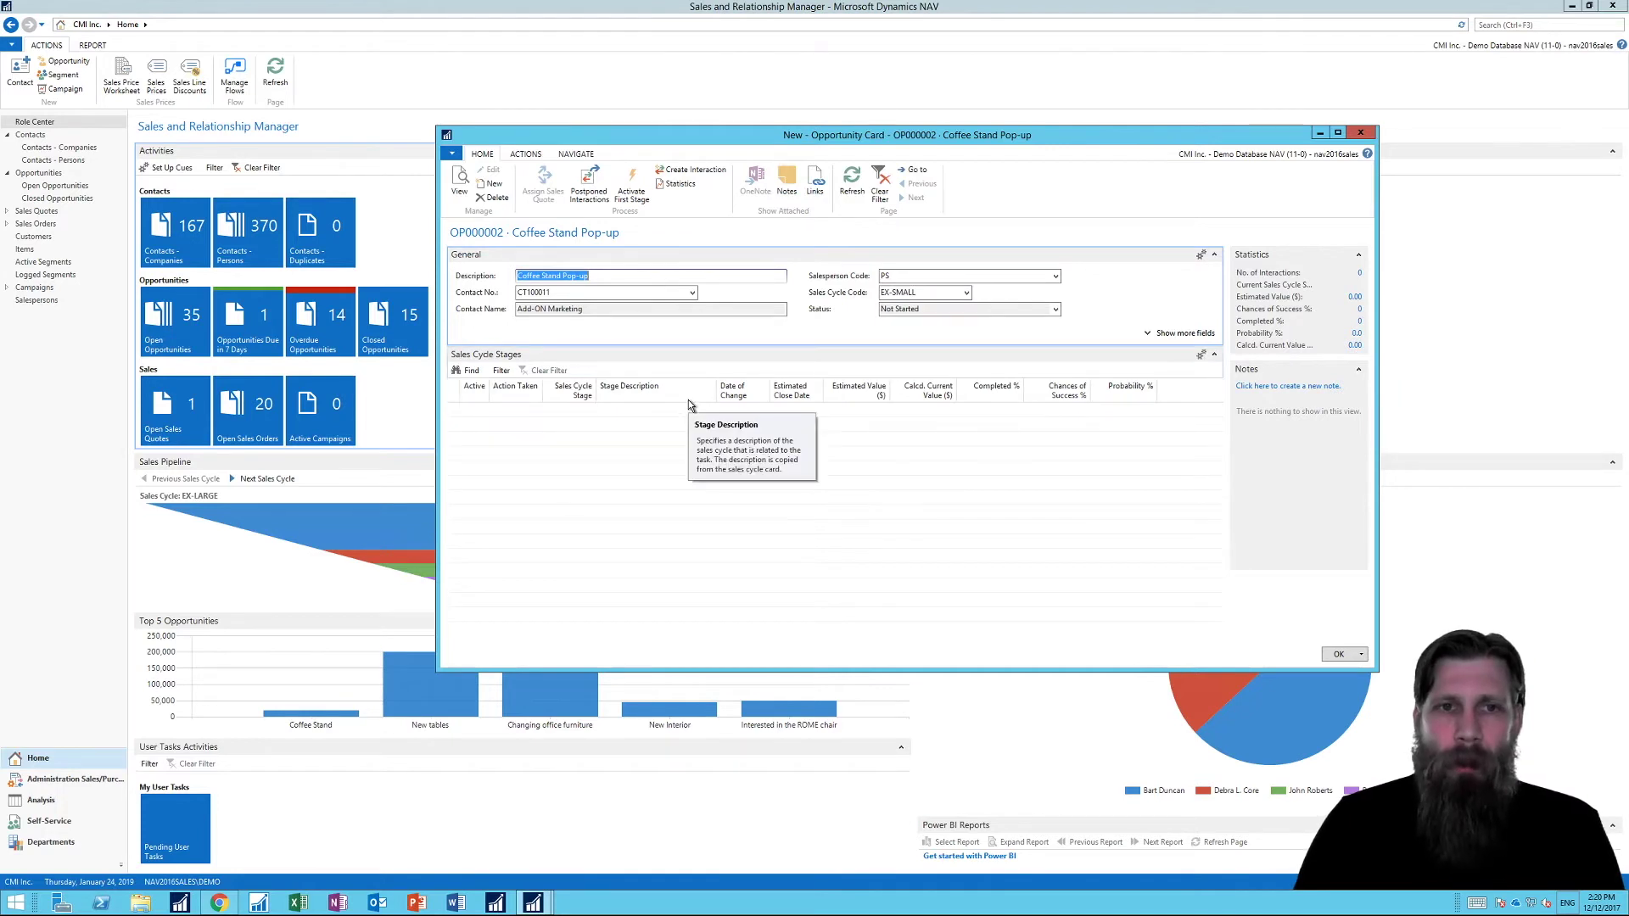
- Activate the first sales cycle stage for the Coffee Stand Pop-up opportunity and confirm the activation
right_click(632, 176)
left_click(632, 180)
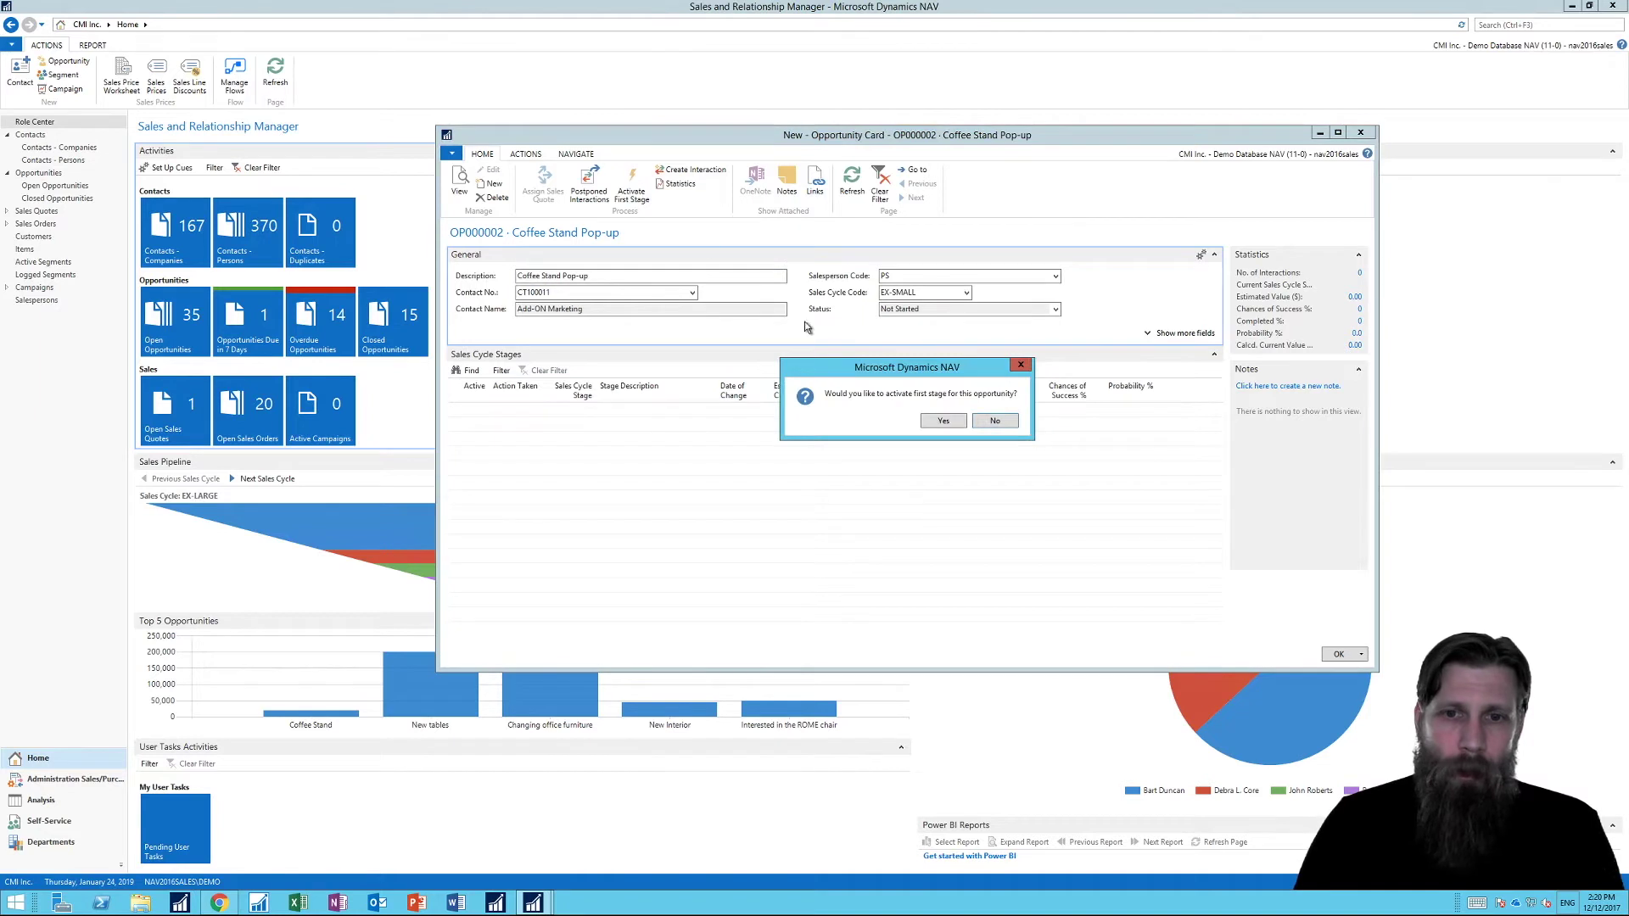
left_click(949, 425)
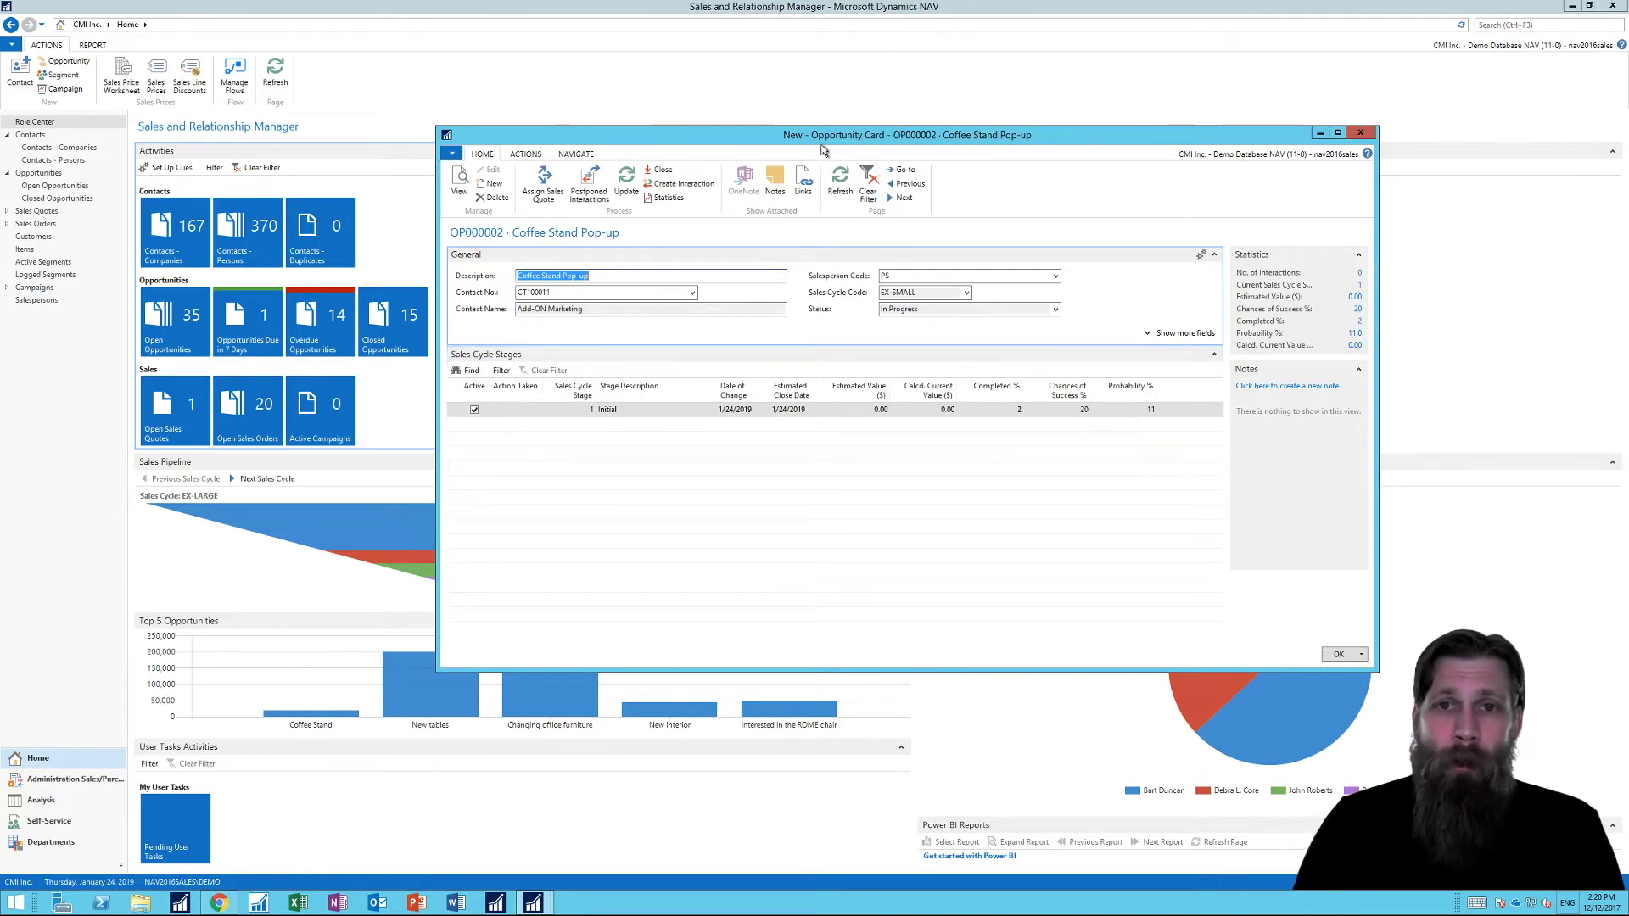
- Update the opportunity with the Skip action type and an estimated sales value of 10000 dollars
left_click_drag(823, 150, 784, 152)
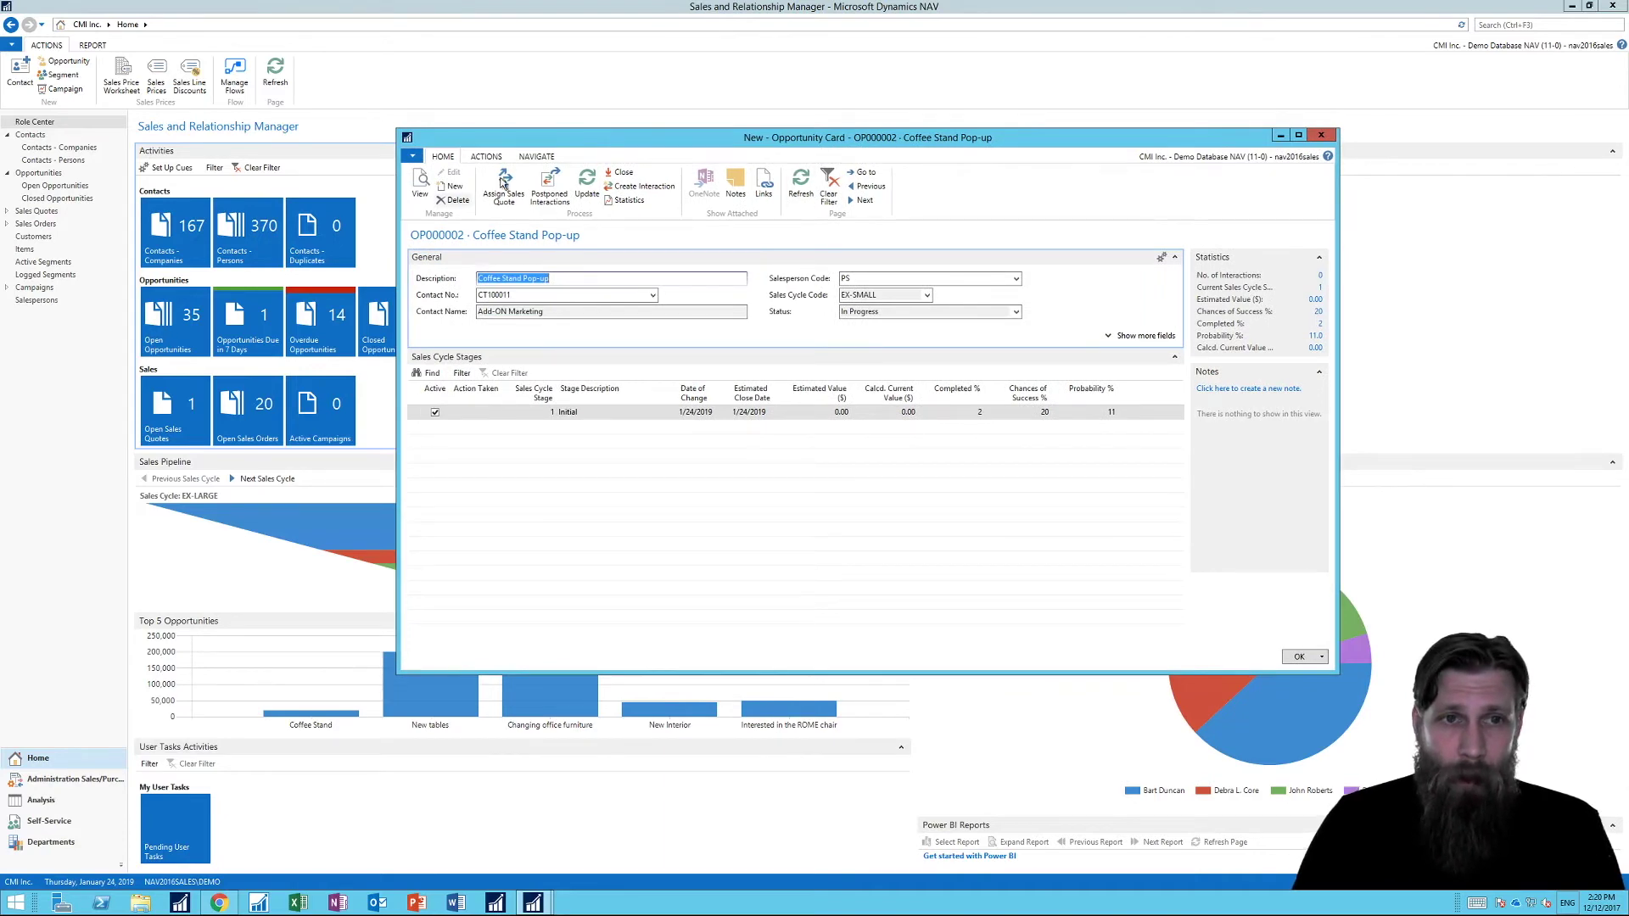
left_click(586, 183)
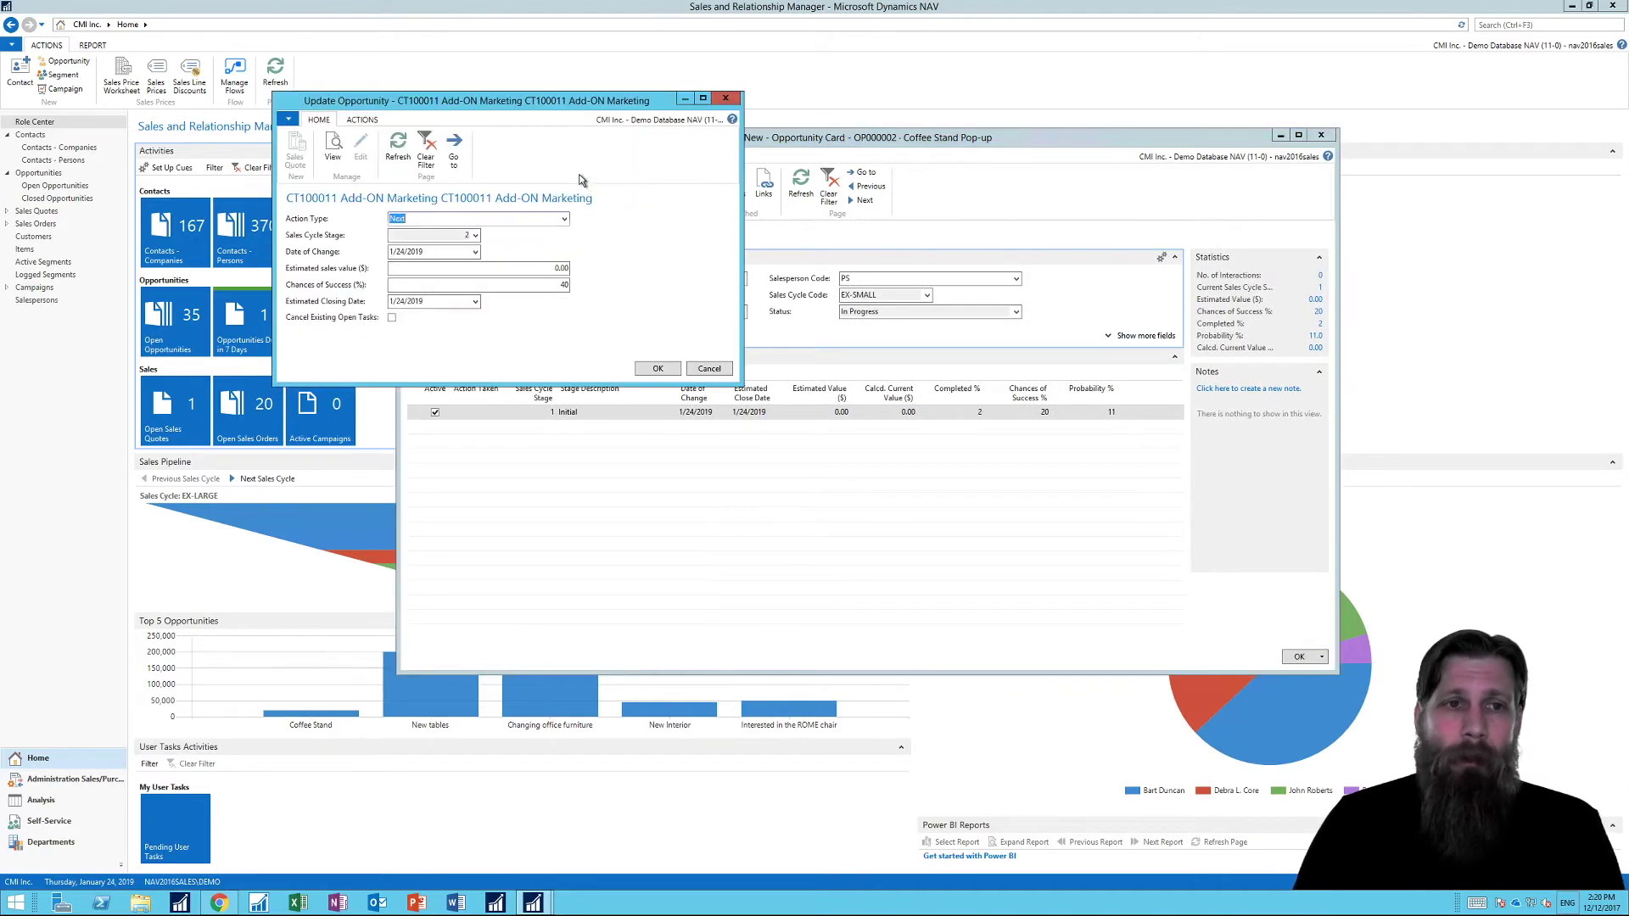
left_click_drag(568, 104, 818, 194)
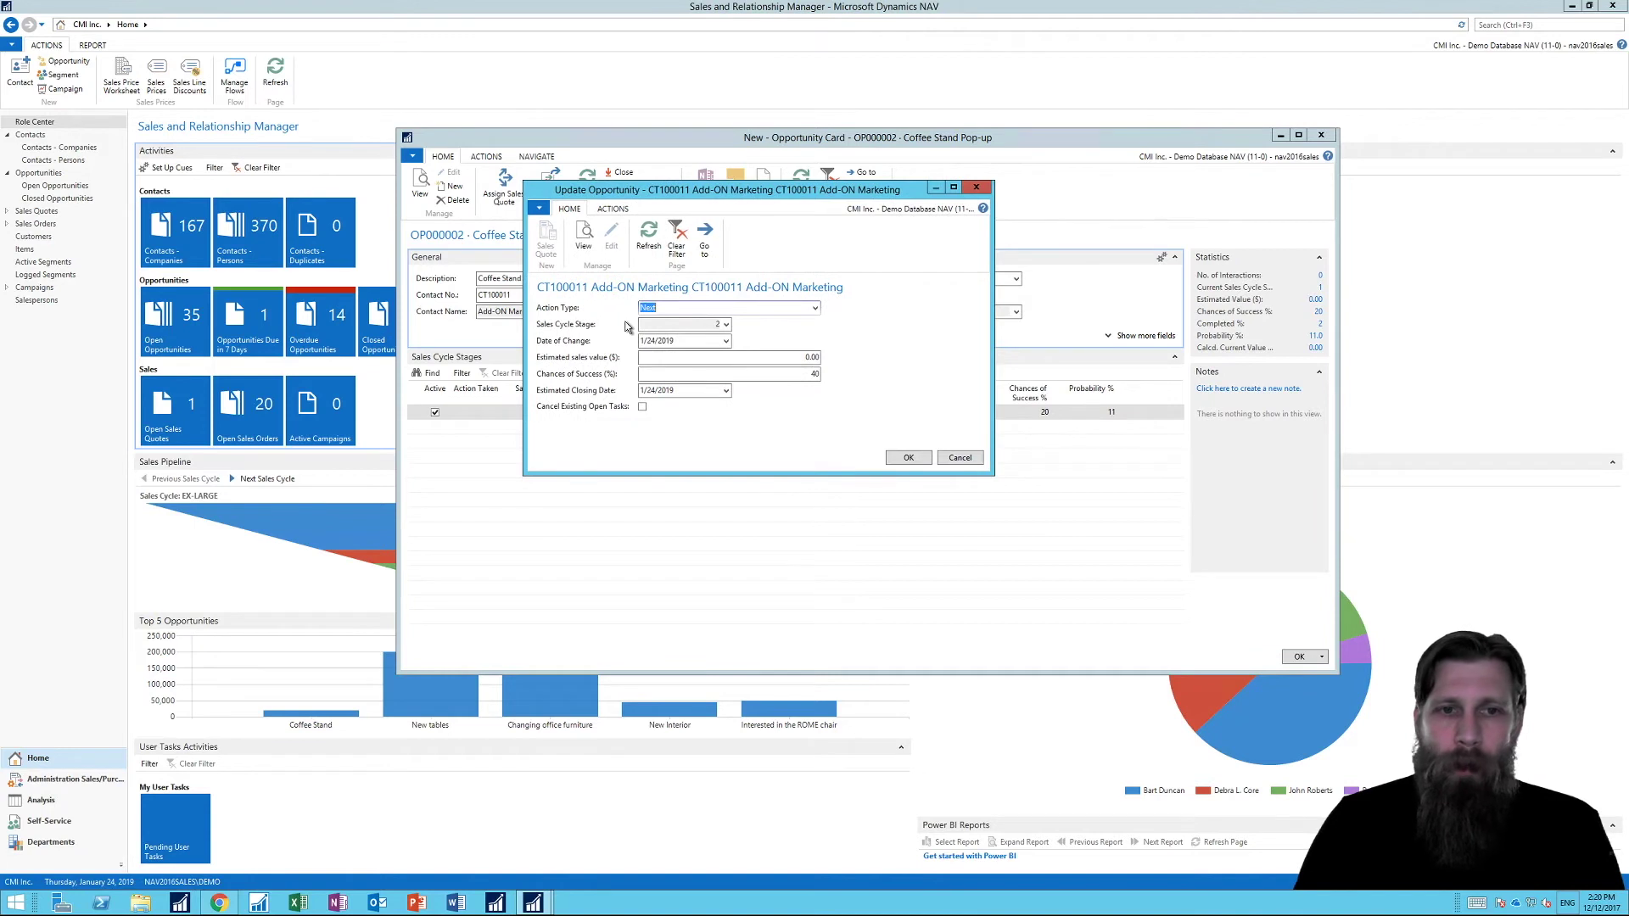
left_click(815, 308)
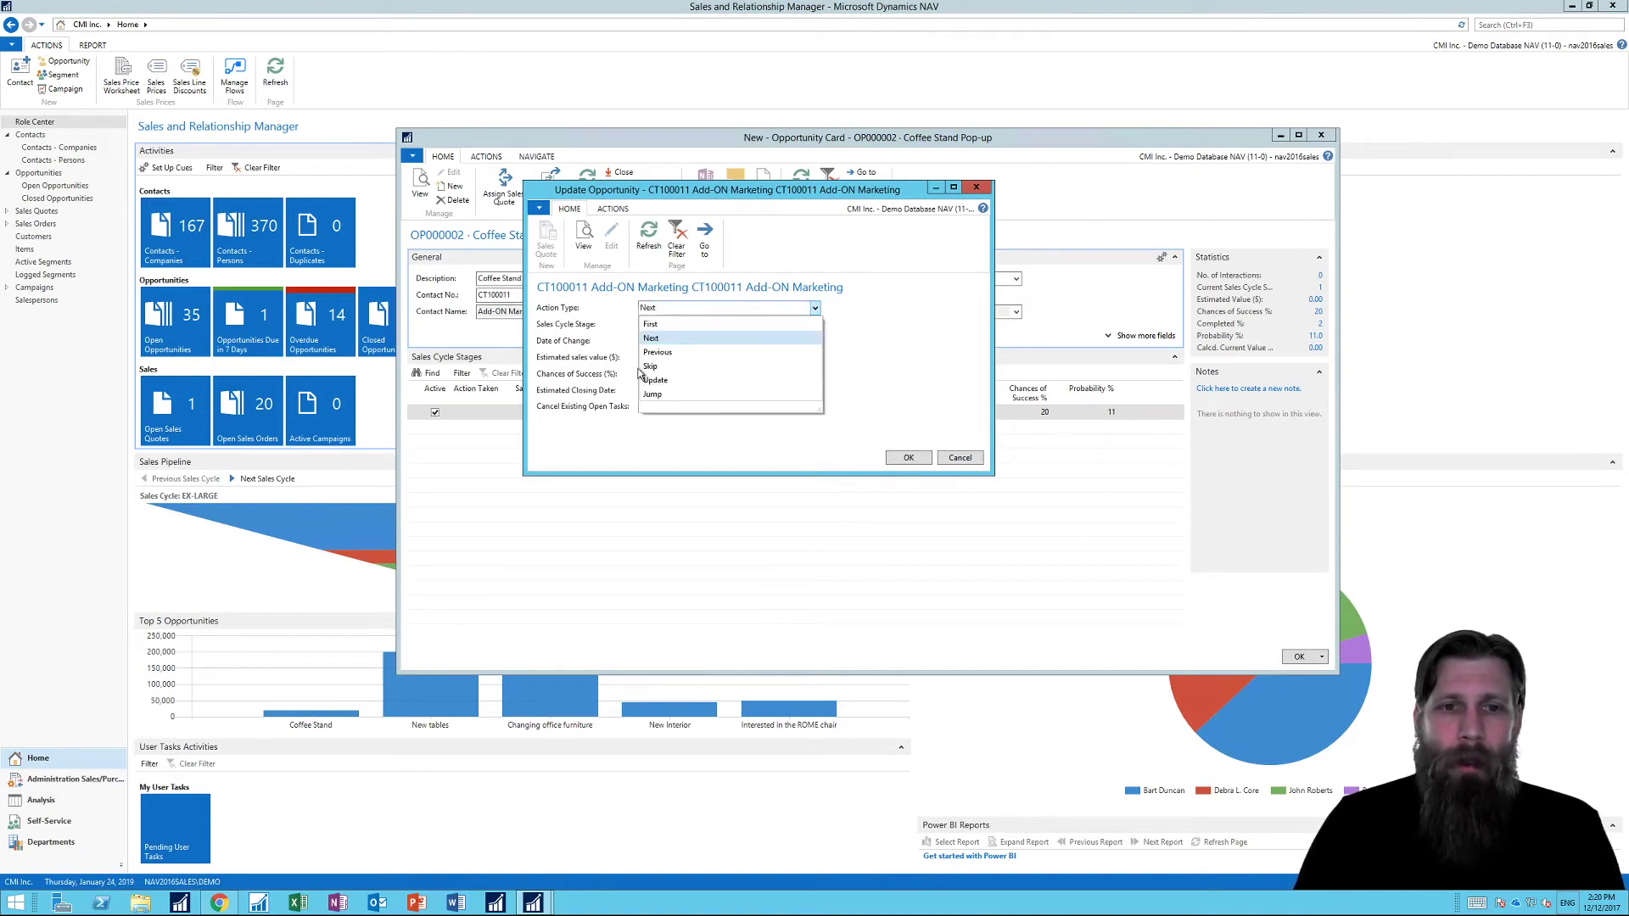
left_click(811, 366)
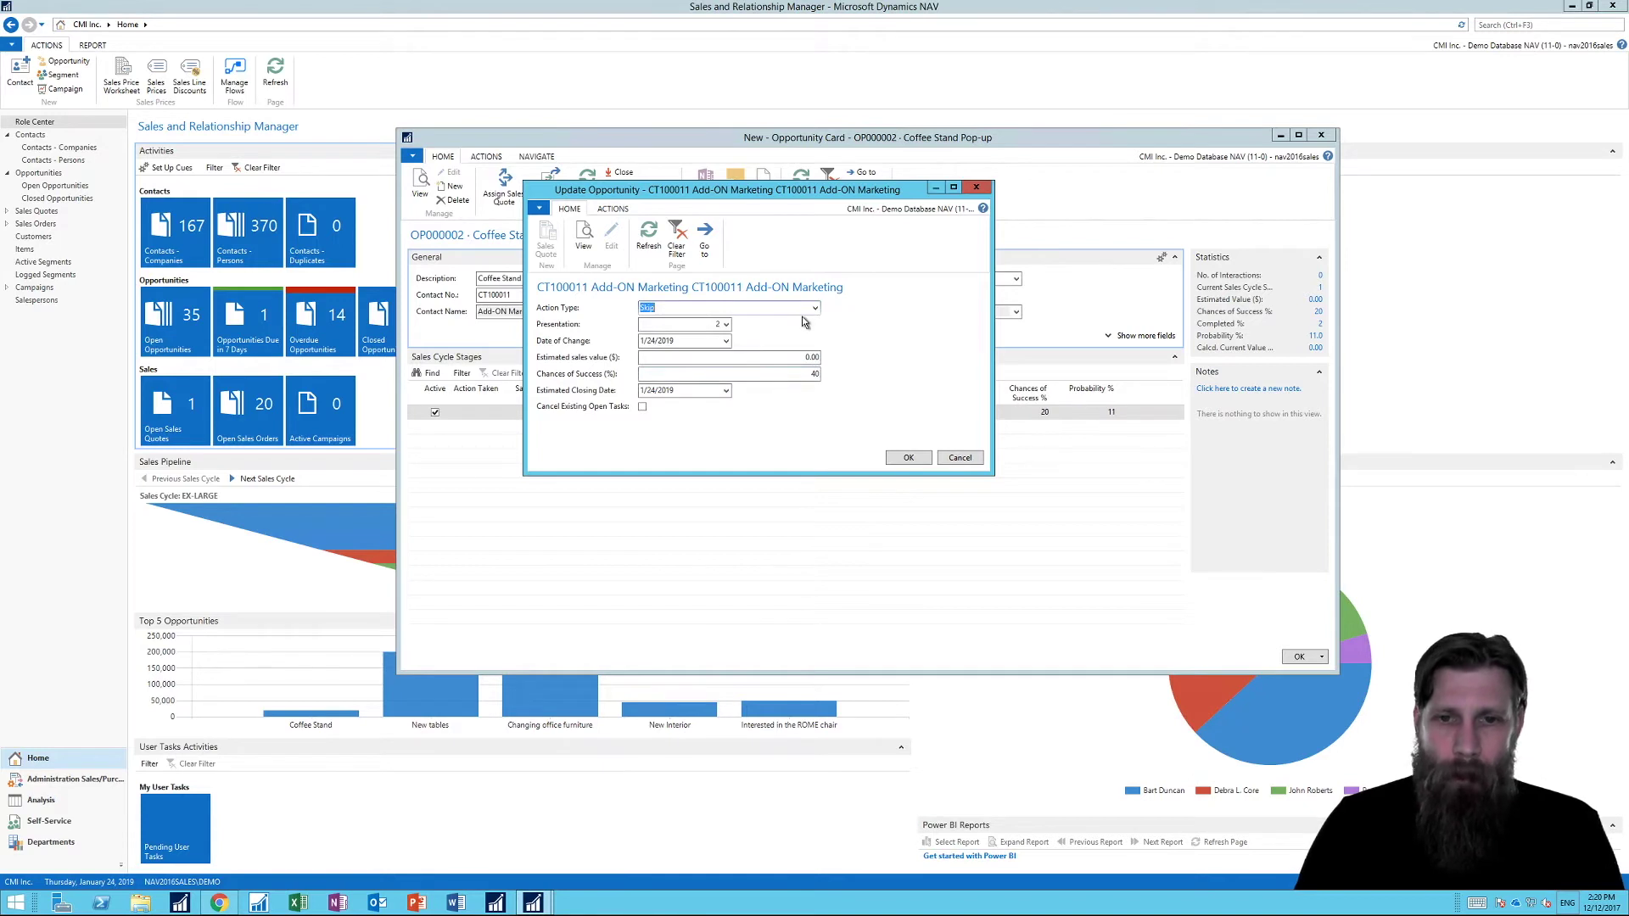
left_click(904, 460)
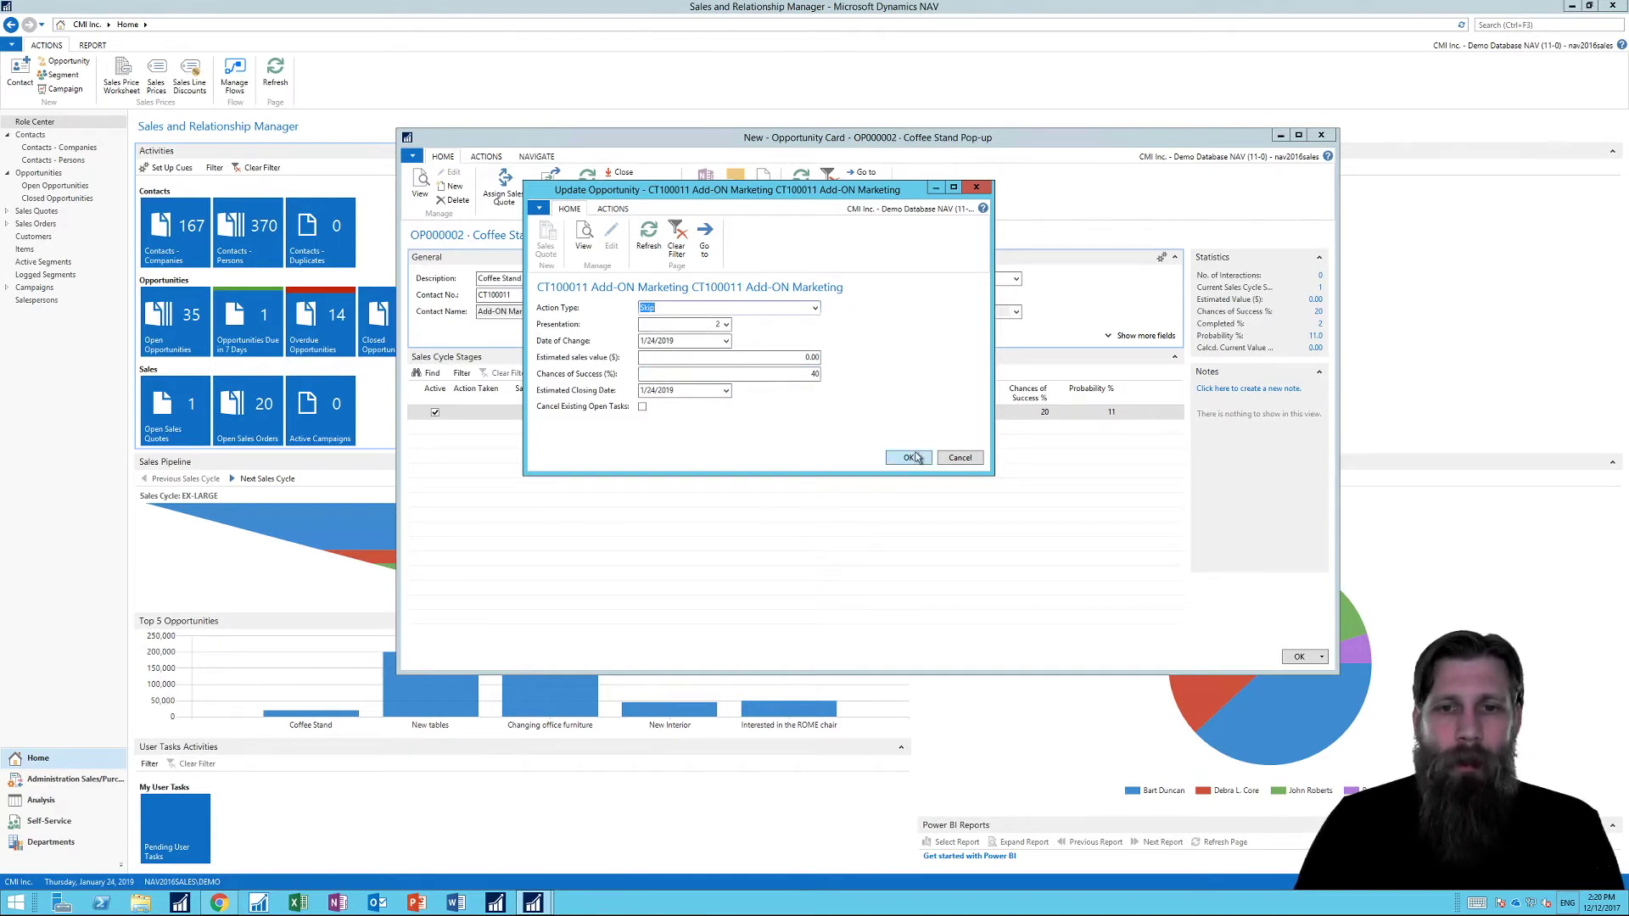
key("Return")
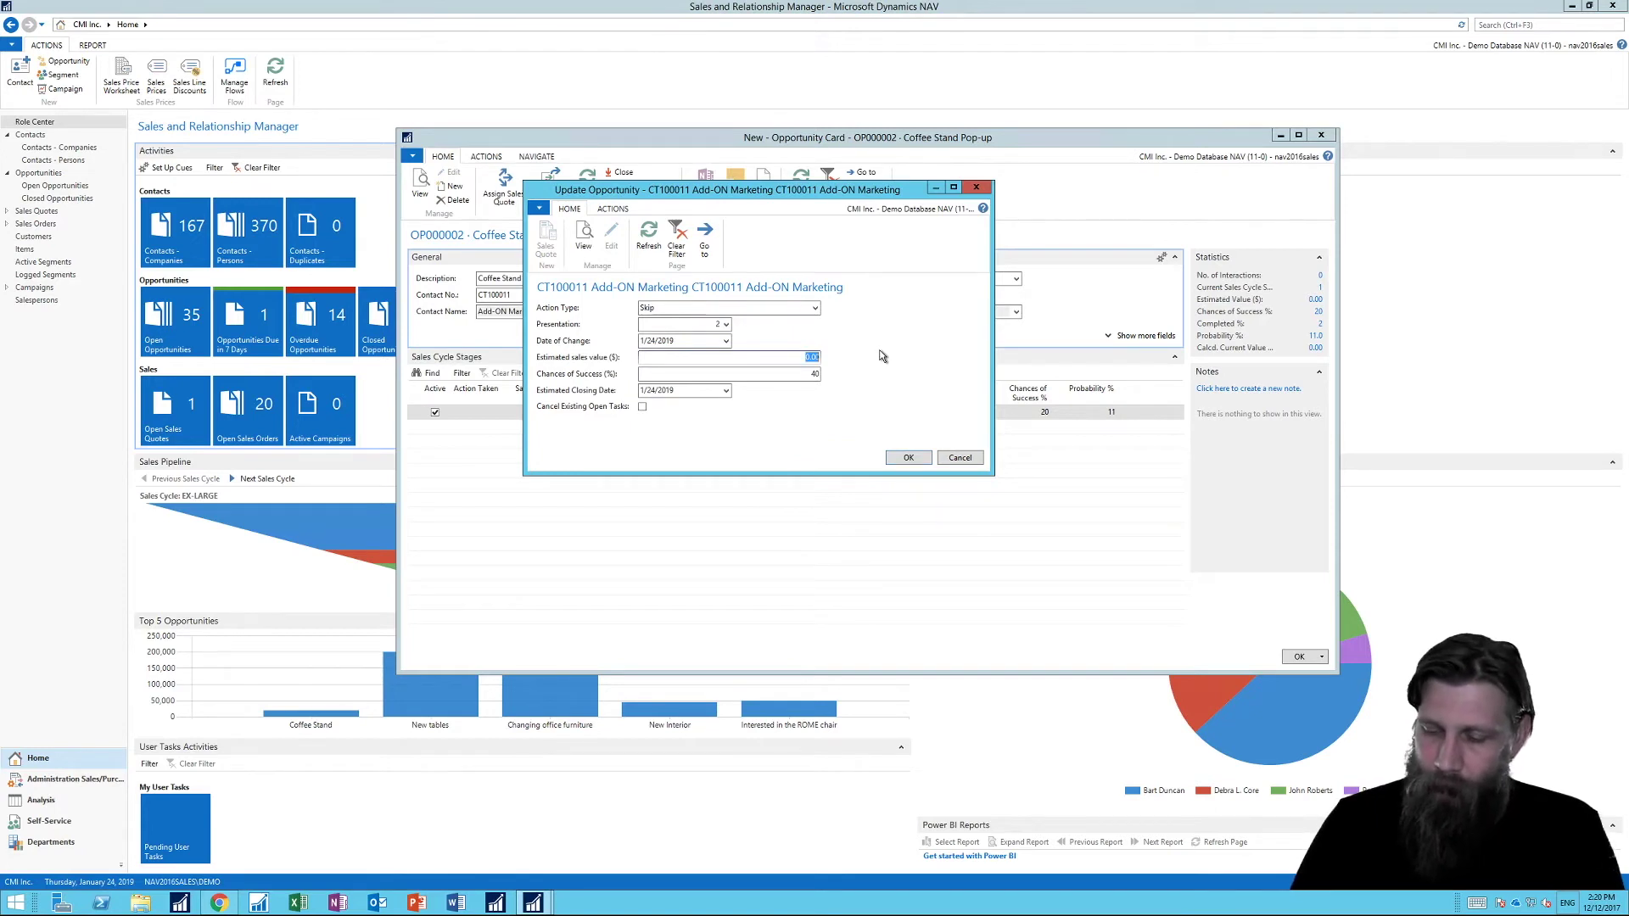
type("10000")
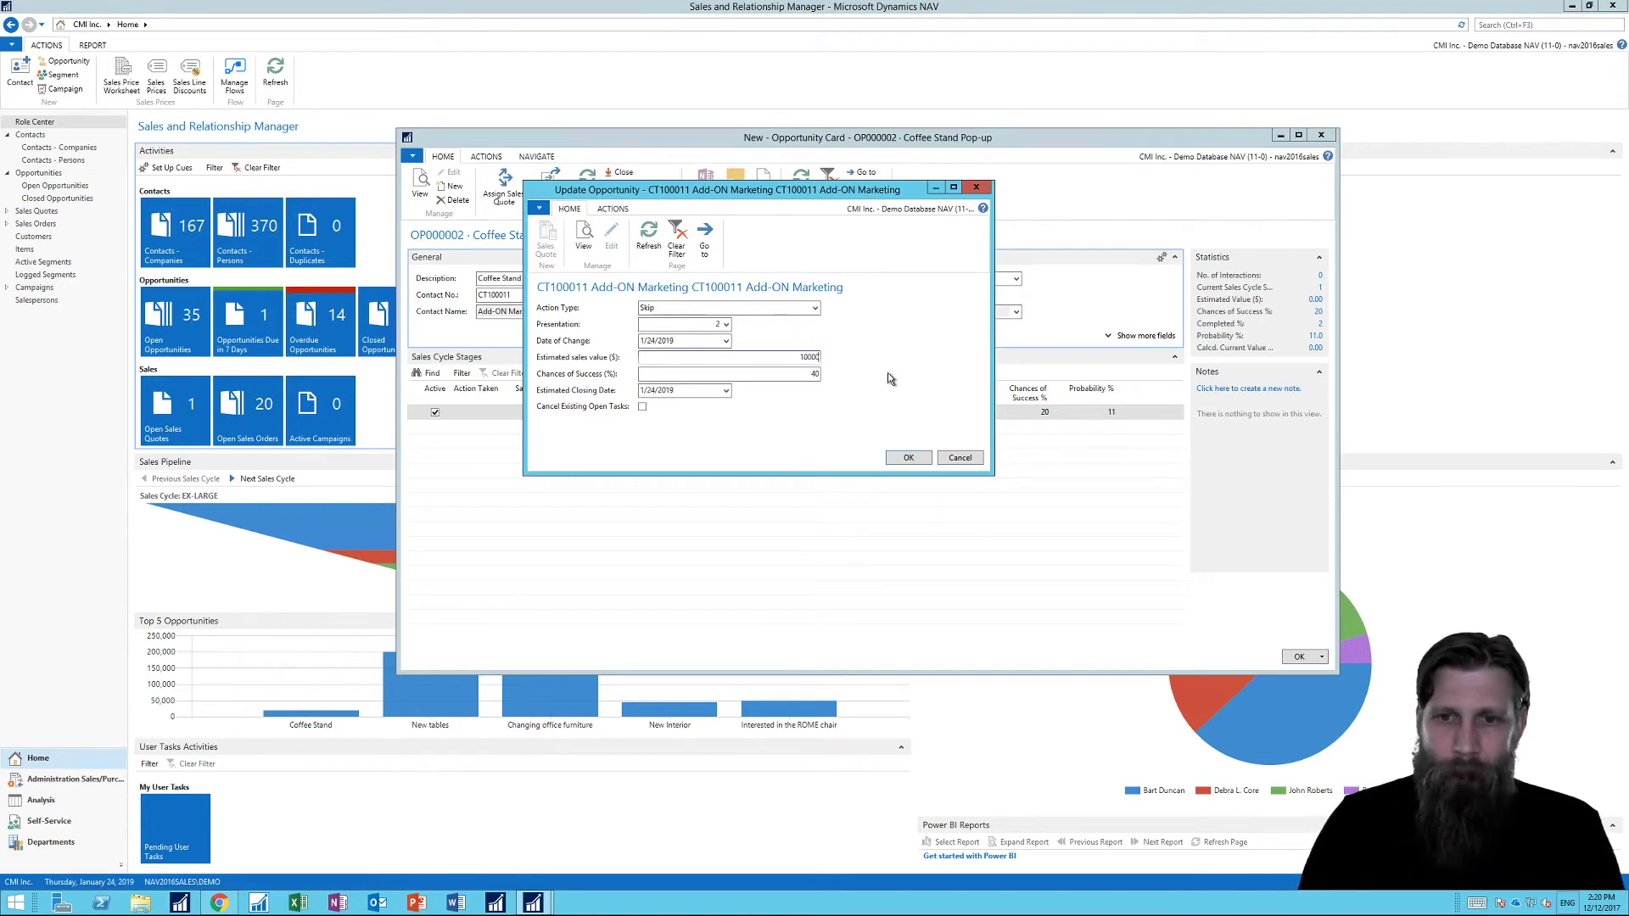
left_click(908, 456)
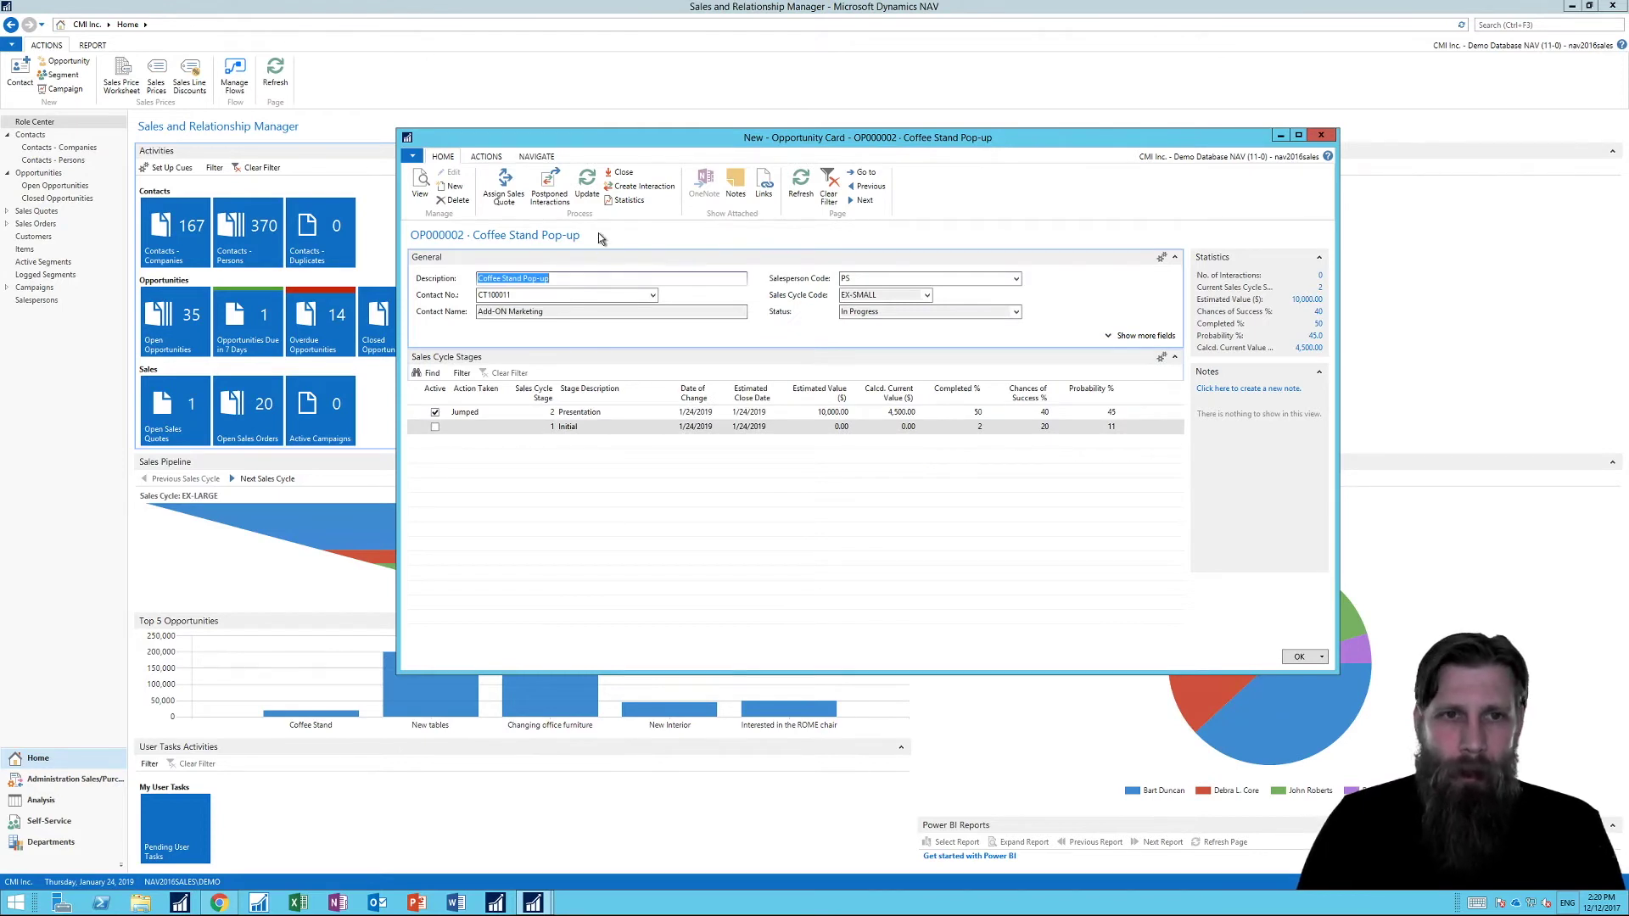
- Try to advance the opportunity to sales cycle stage 3 with the Next action type, and dismiss the update
left_click(584, 196)
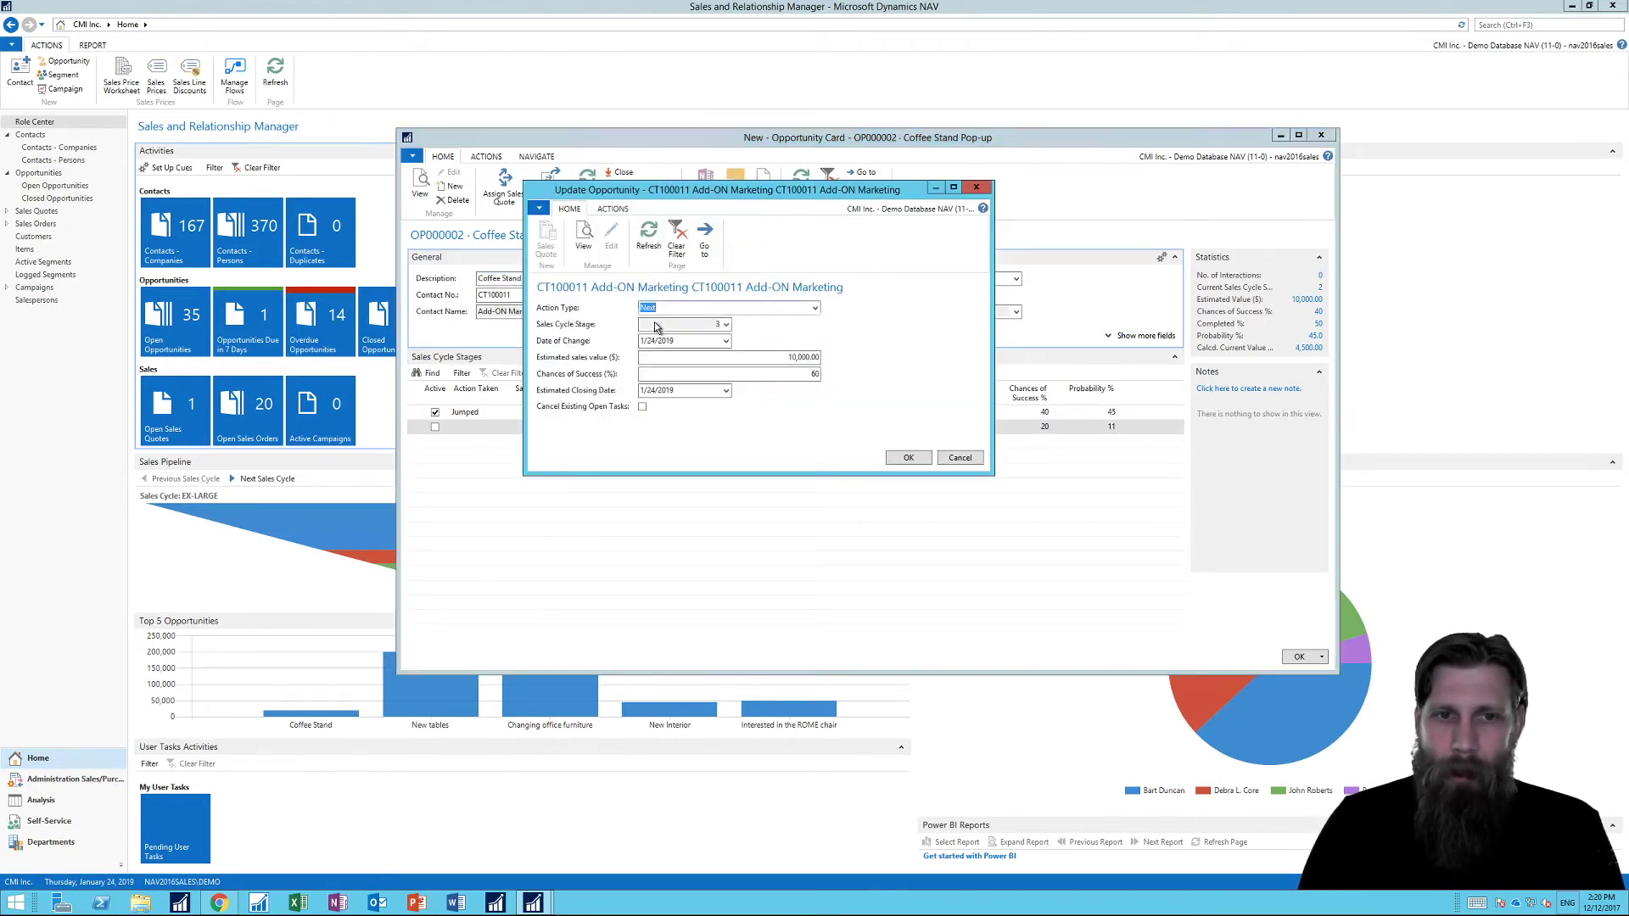
left_click(902, 459)
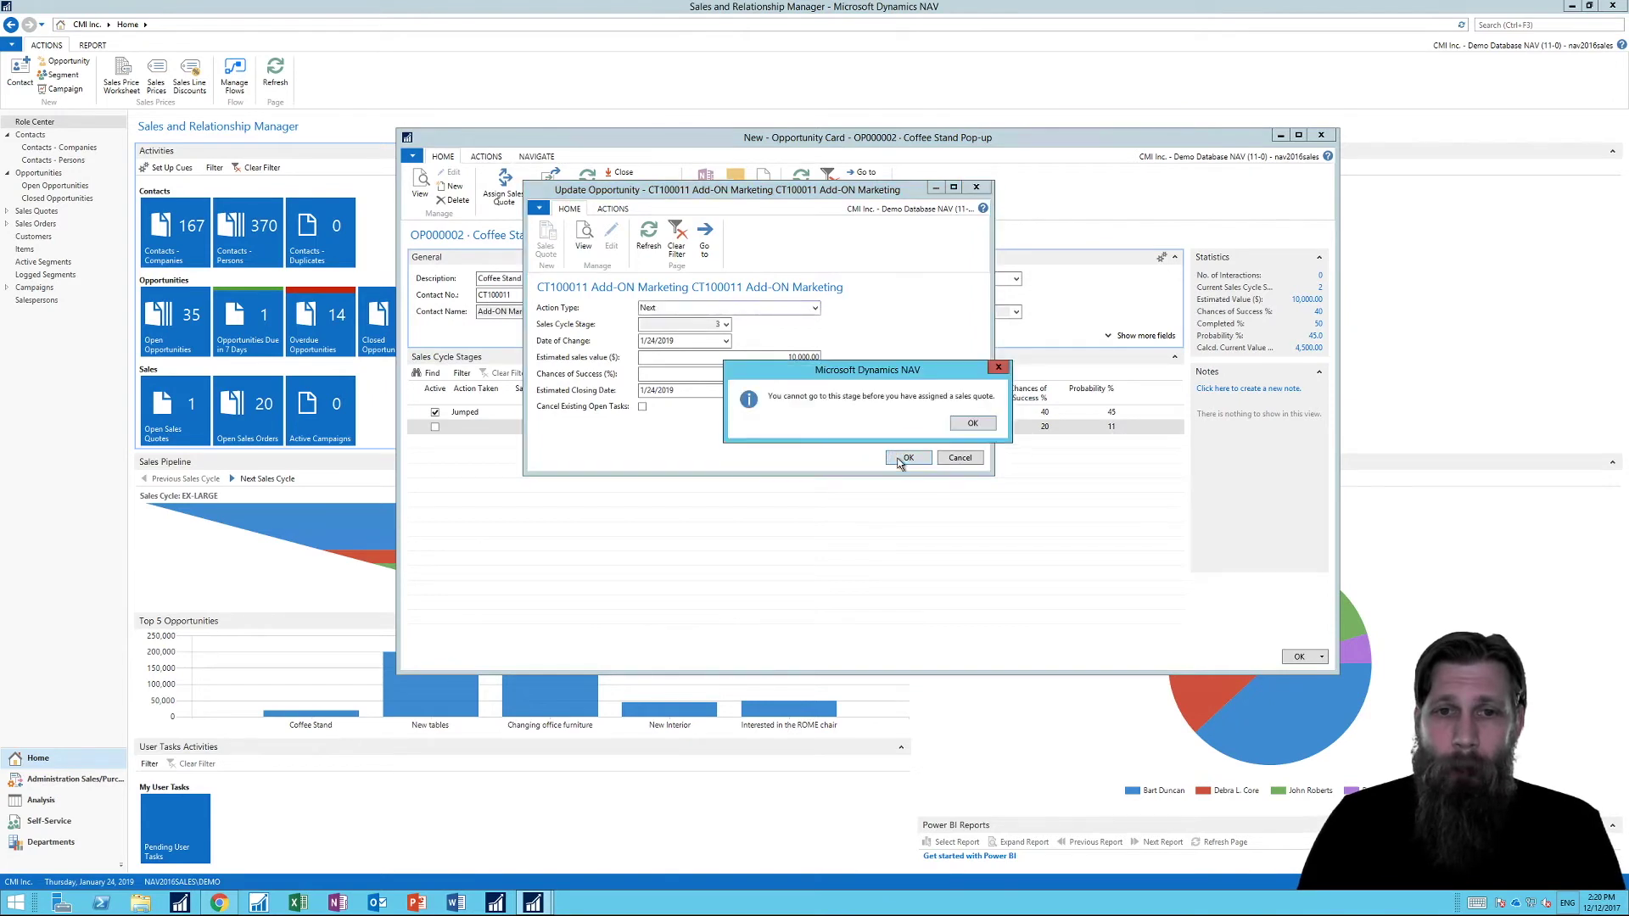
left_click(968, 425)
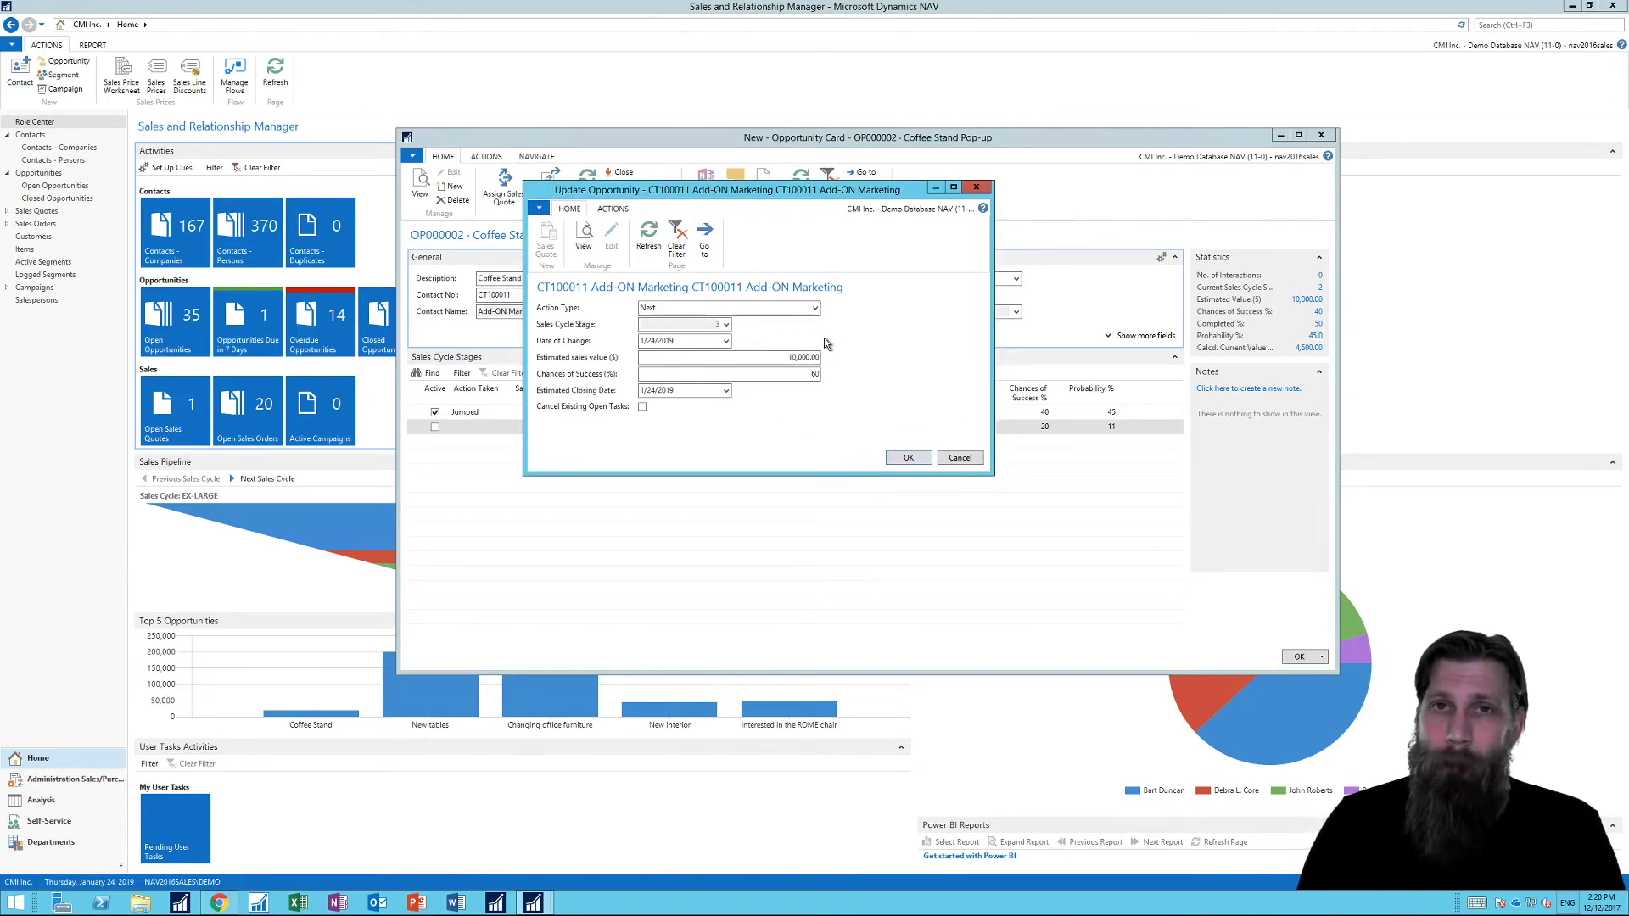
left_click(915, 459)
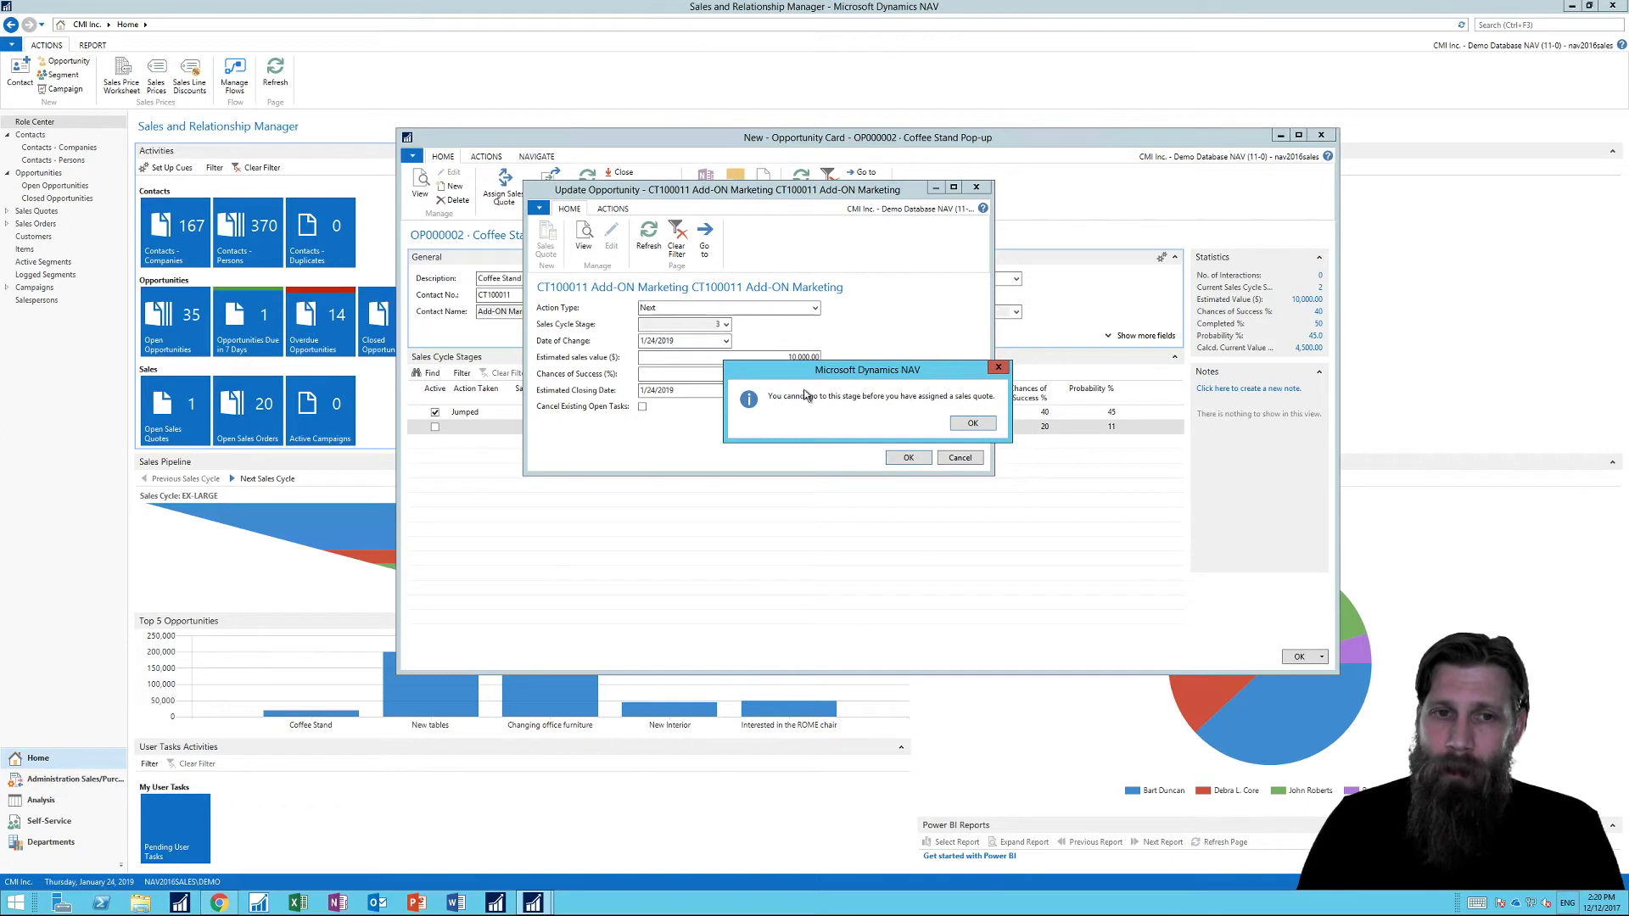
left_click(971, 424)
key("Return")
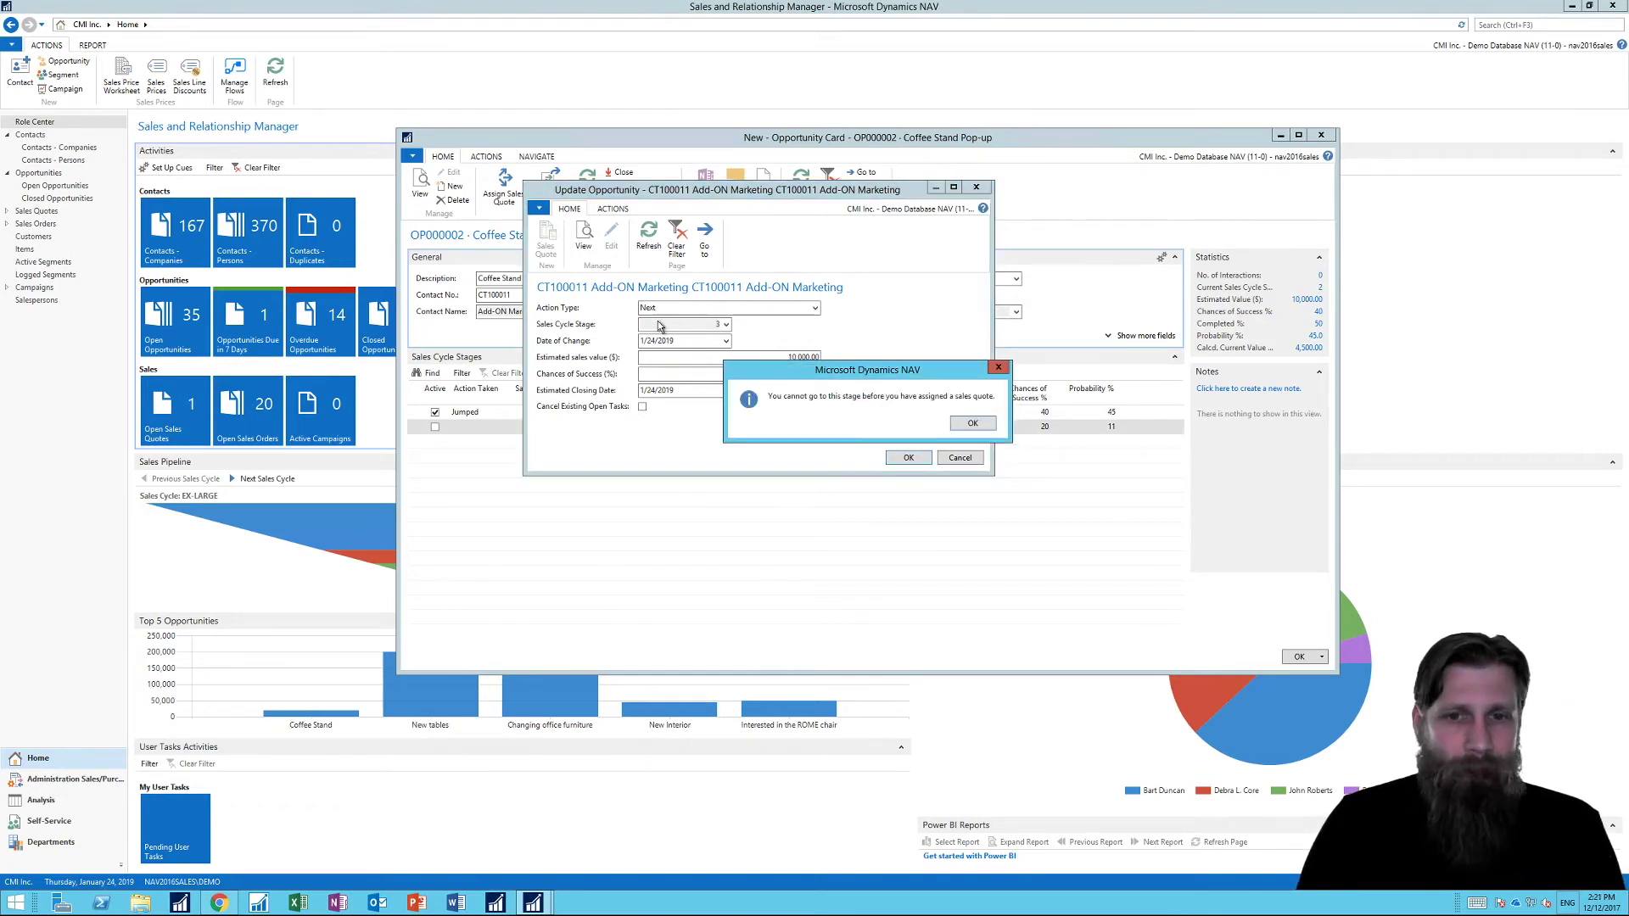
left_click(973, 424)
left_click(981, 188)
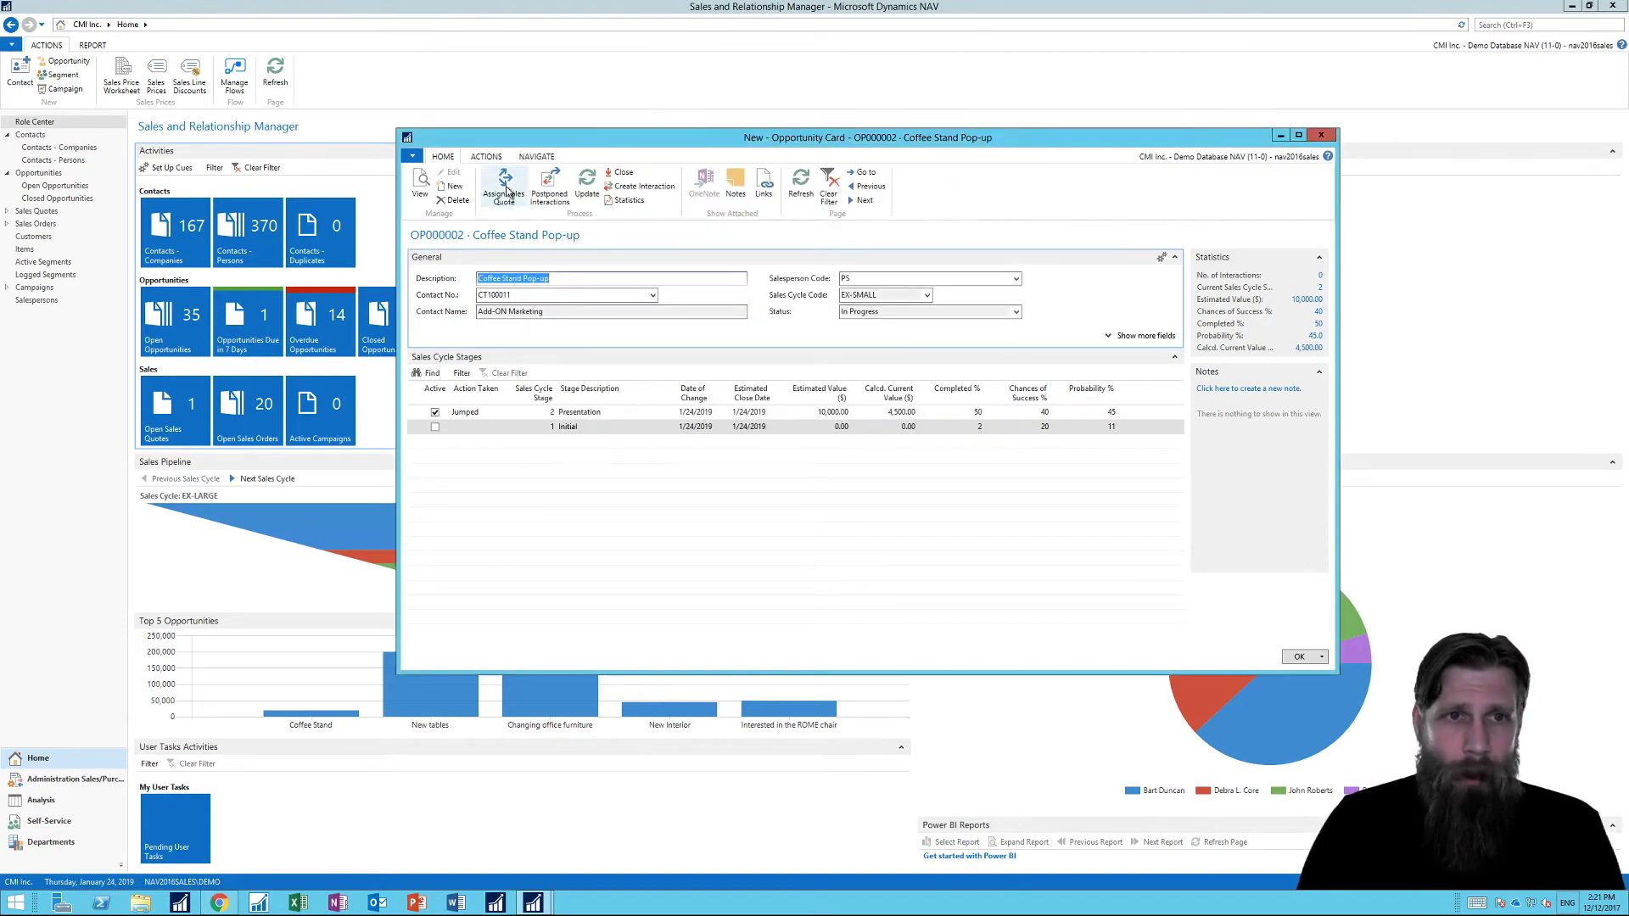
- Assign a sales quote to the opportunity using the GB-SMALL customer template
left_click(504, 185)
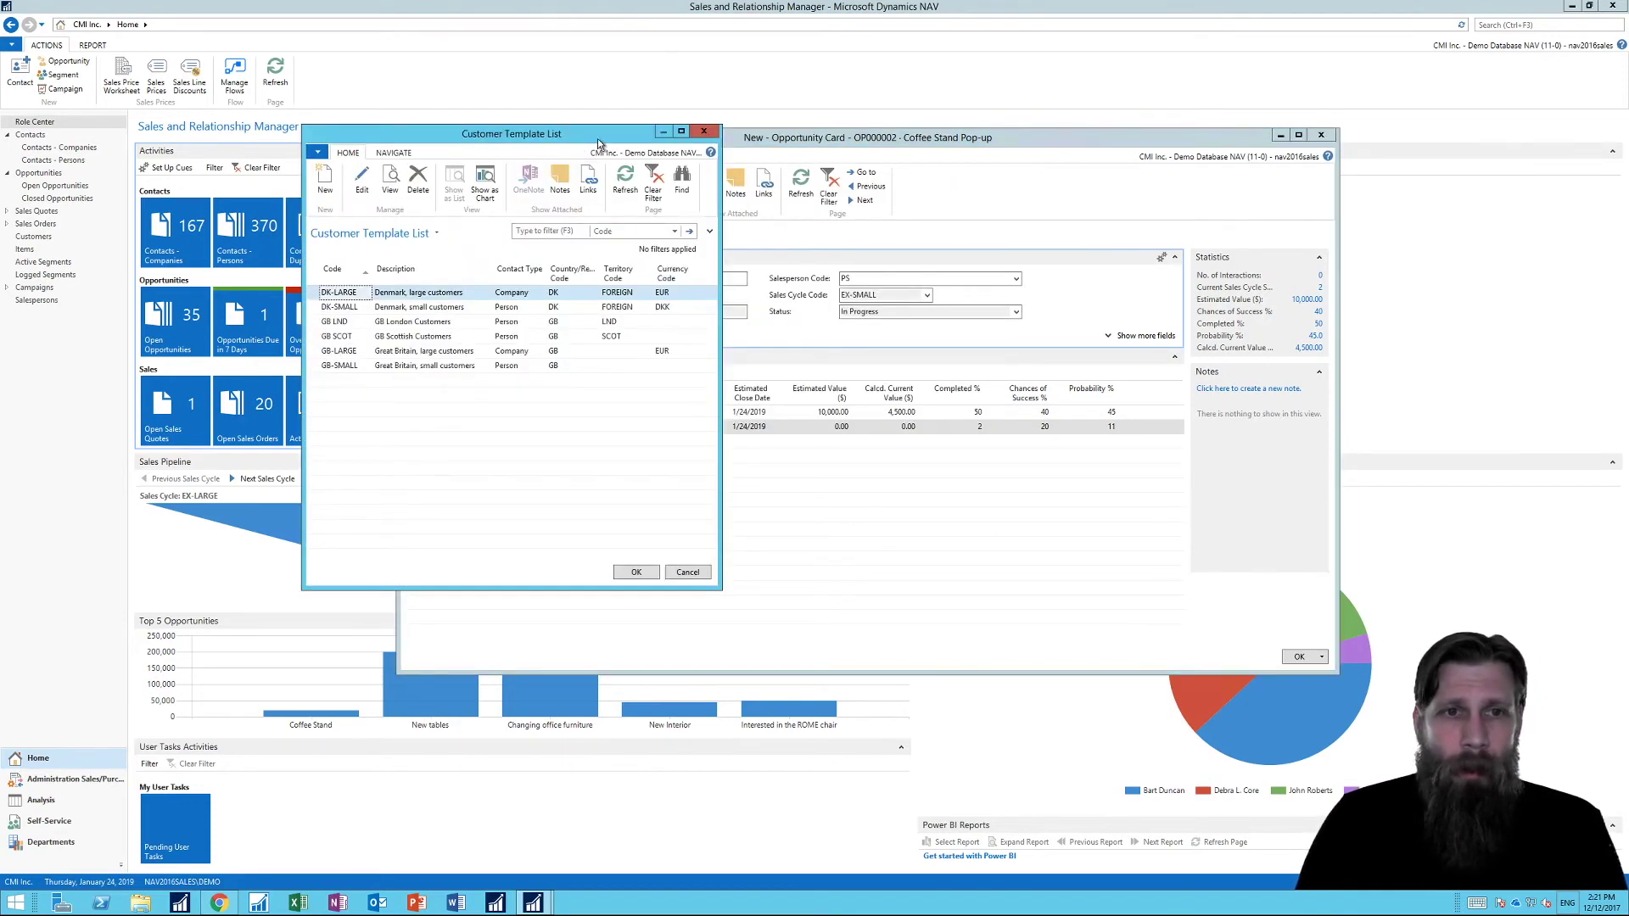
left_click_drag(578, 139, 806, 170)
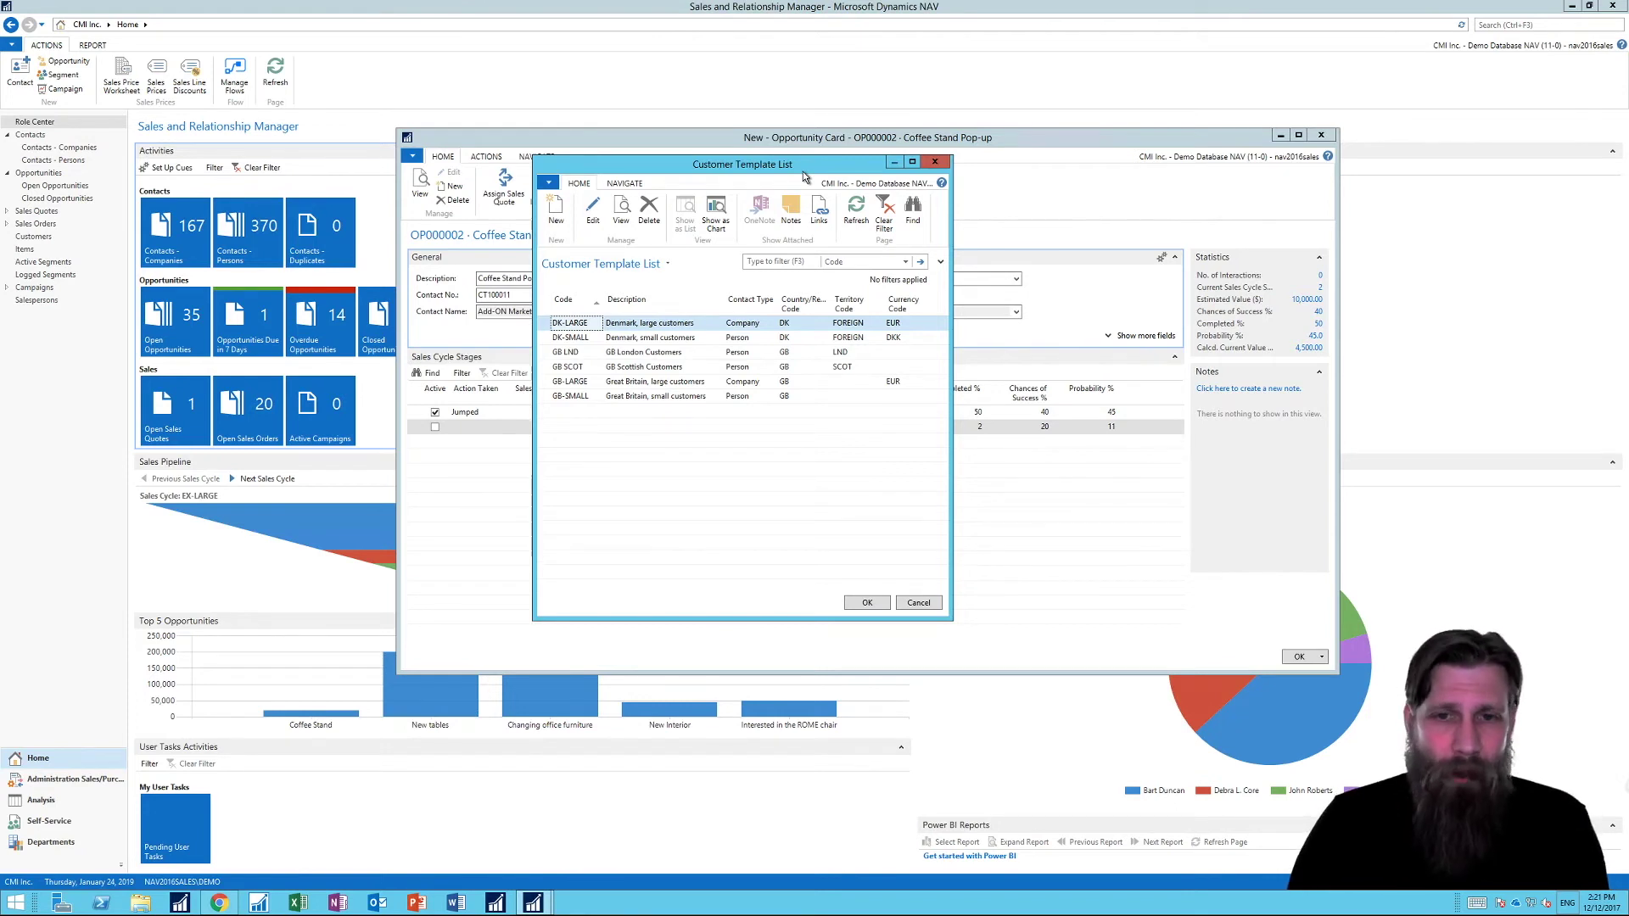
left_click(570, 395)
left_click(864, 602)
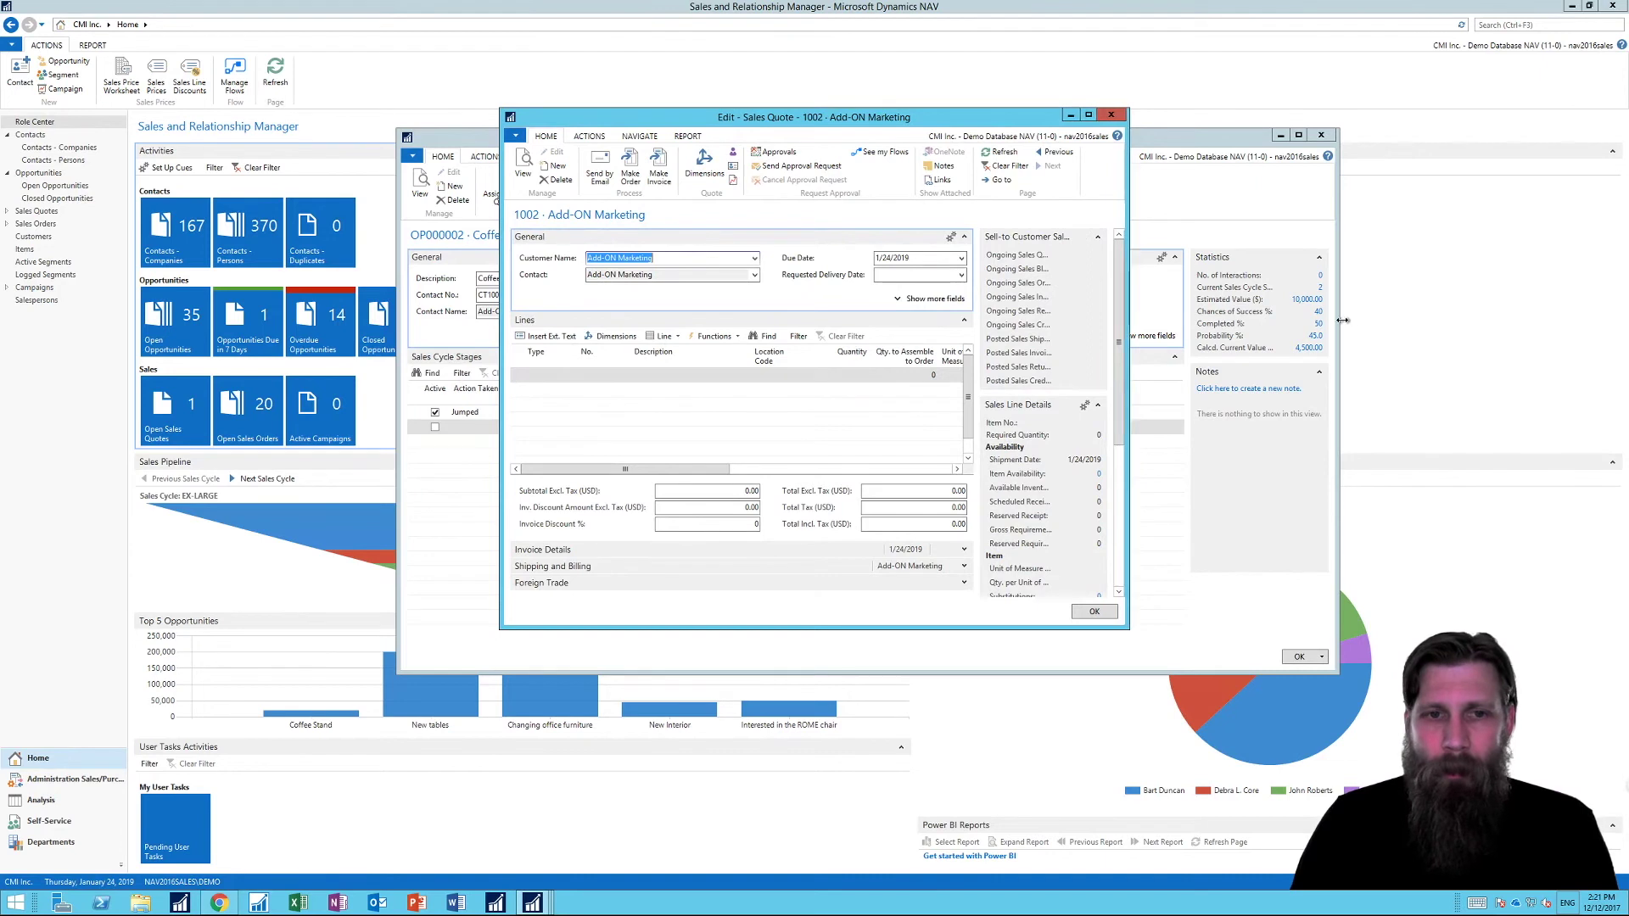
- Widen the sales quote window, set the first line's type to Item, and look up chair as the item
left_click_drag(1130, 305, 1349, 305)
left_click(563, 375)
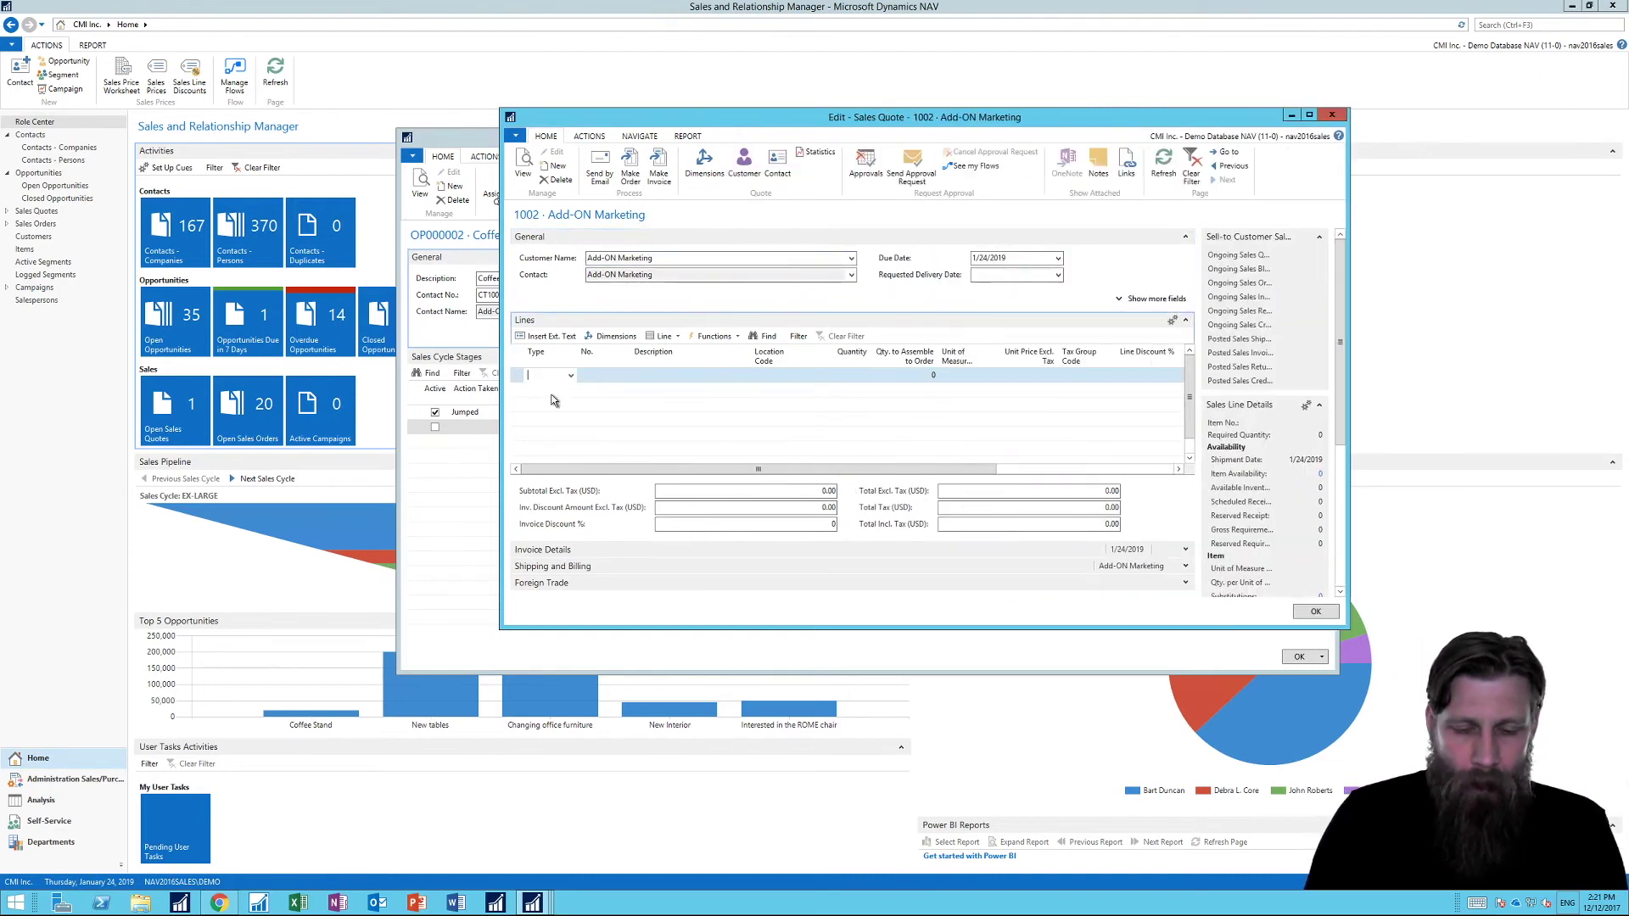
type("1")
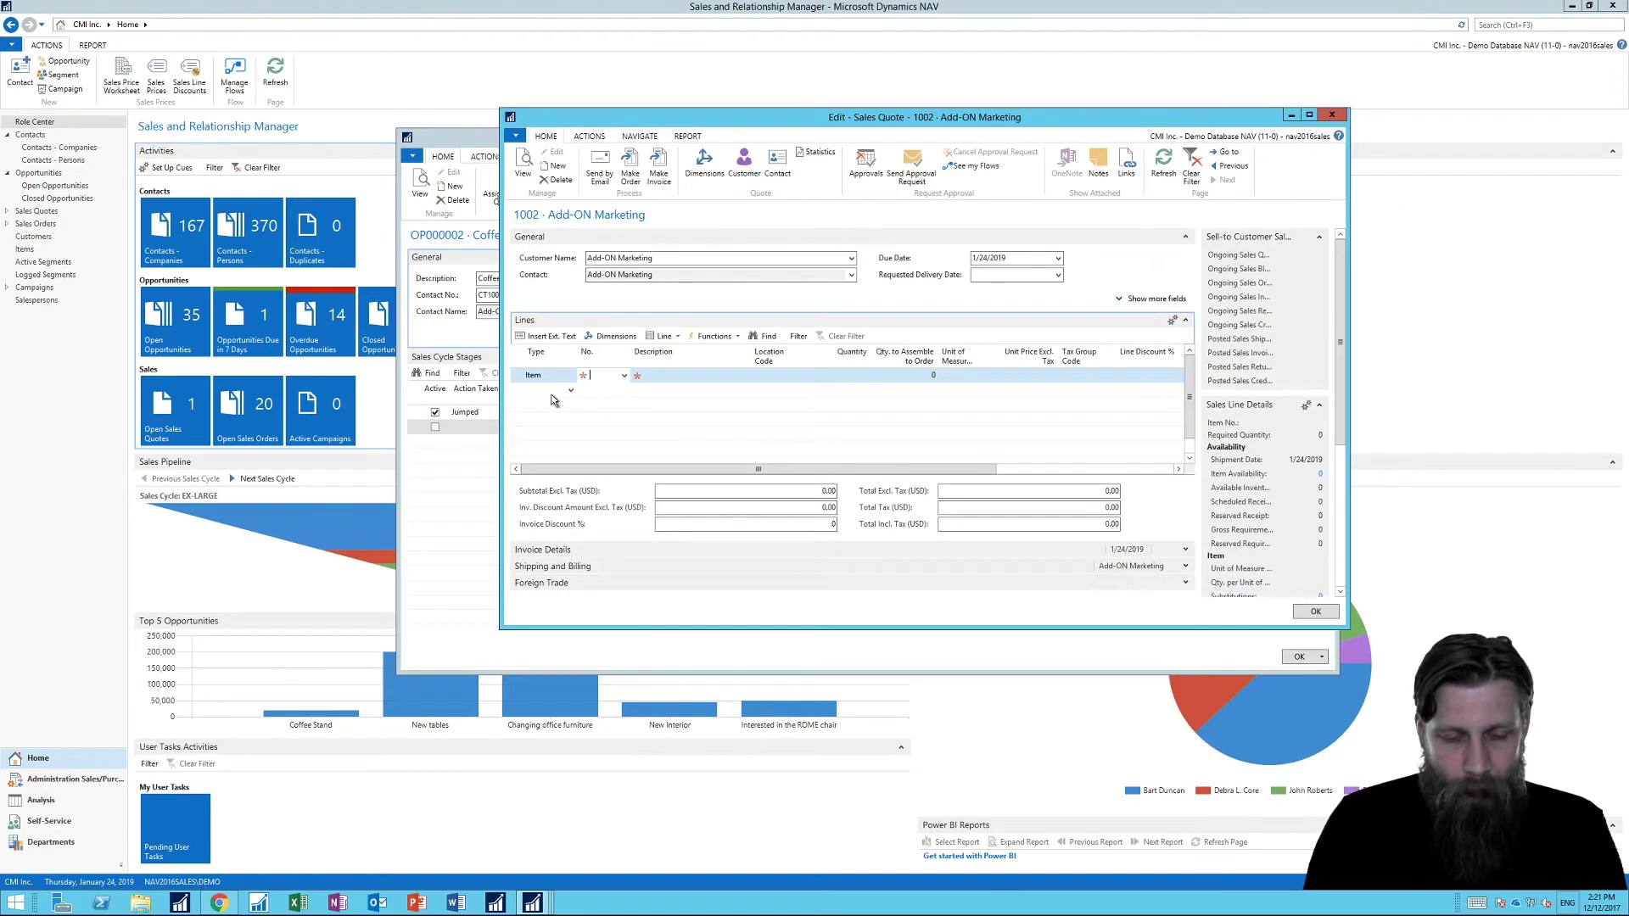
type("chan")
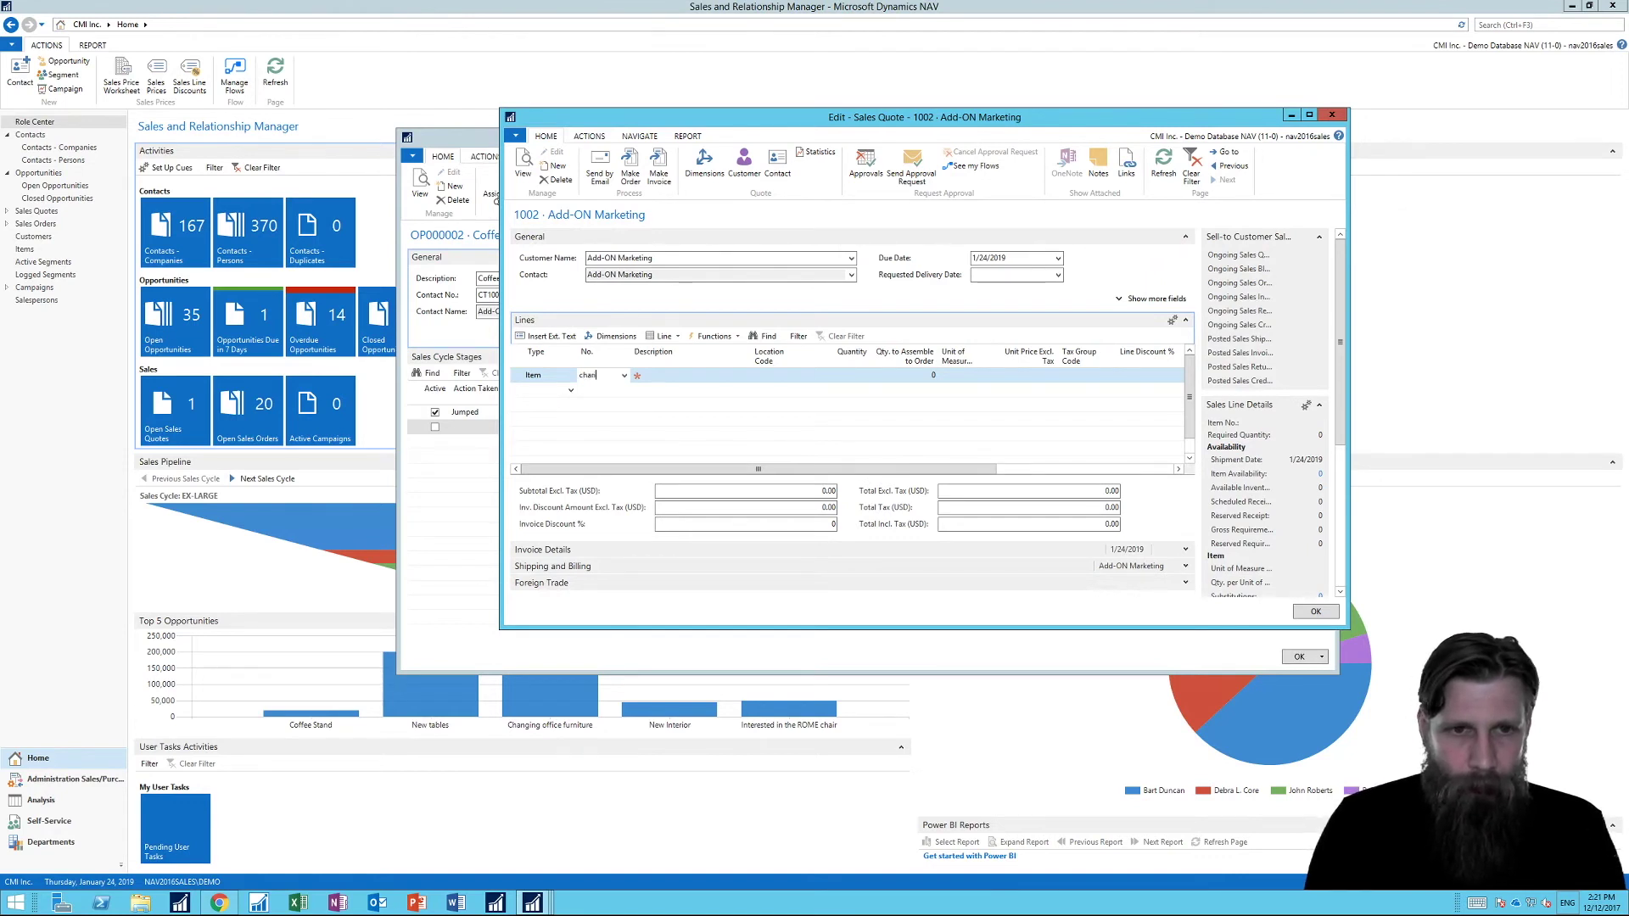
key("BackSpace")
type("ir")
left_click(679, 402)
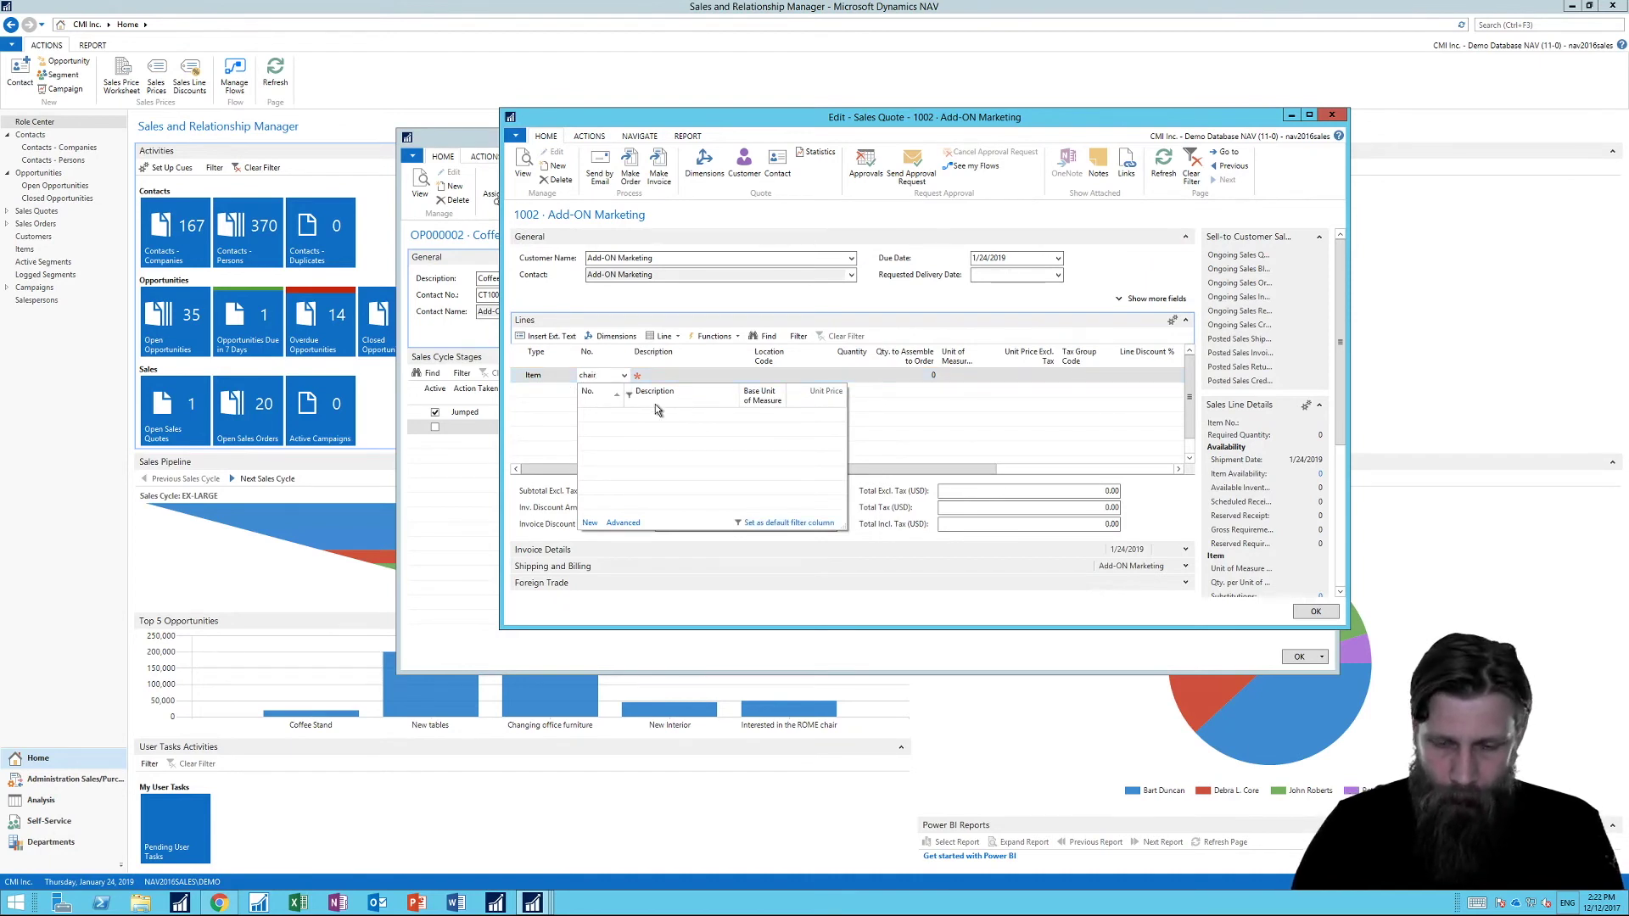
- Replace the search text with l and choose item 1908-S, LONDON Swivel Chair, blue, for the quote line
left_click(612, 376)
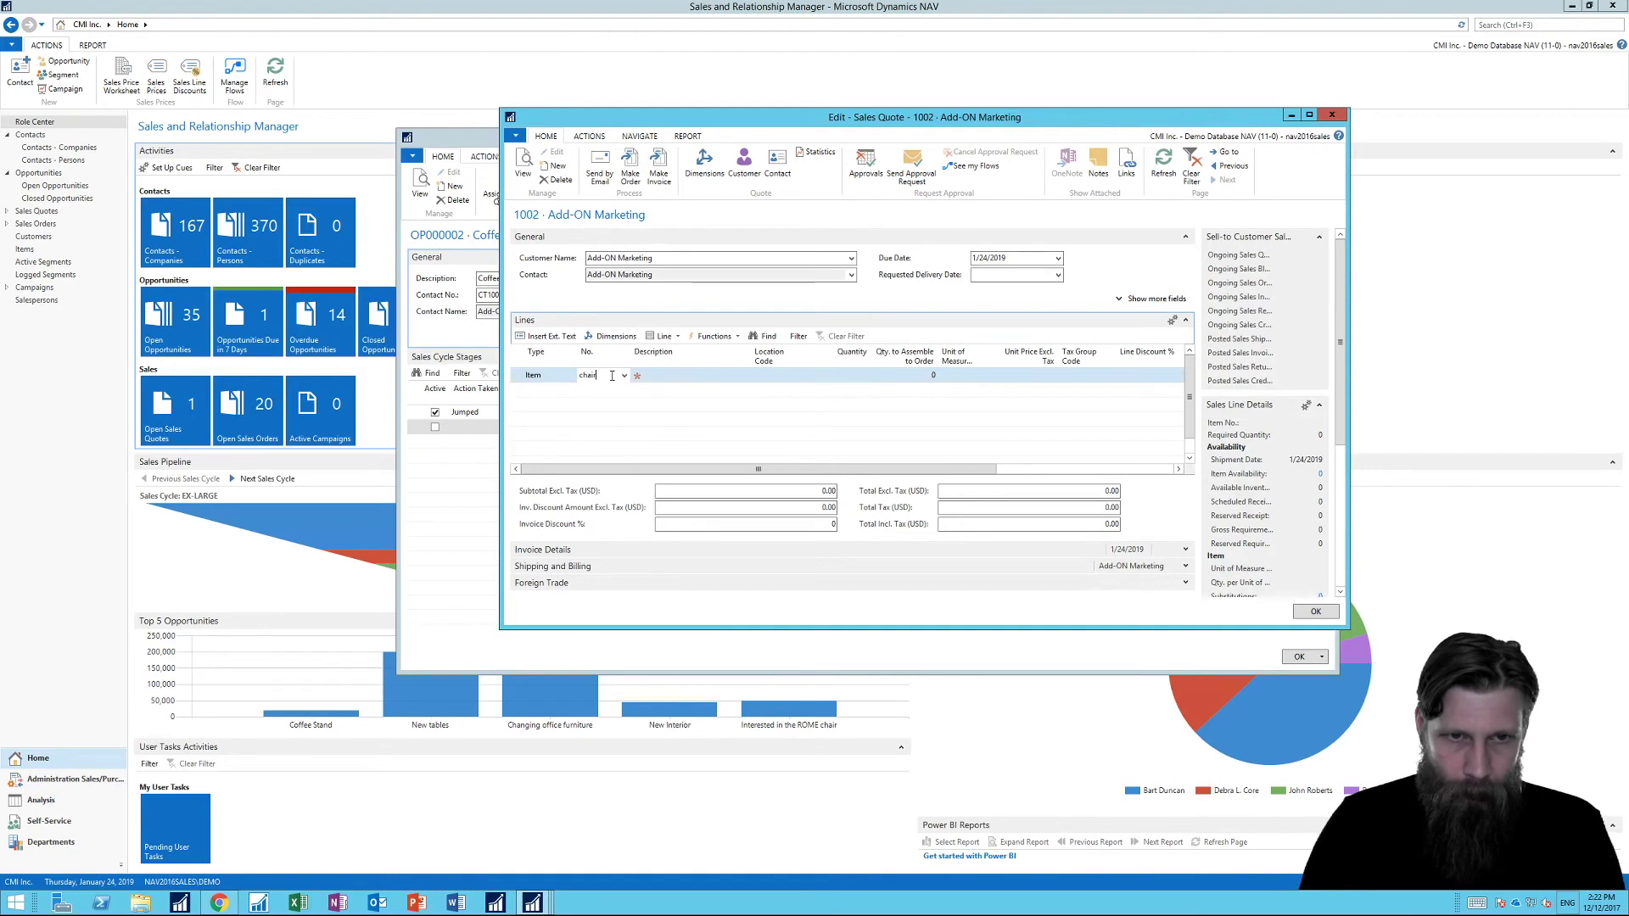
key("BackSpace")
key("BackSpace")
key("BackSpace")
type("lon")
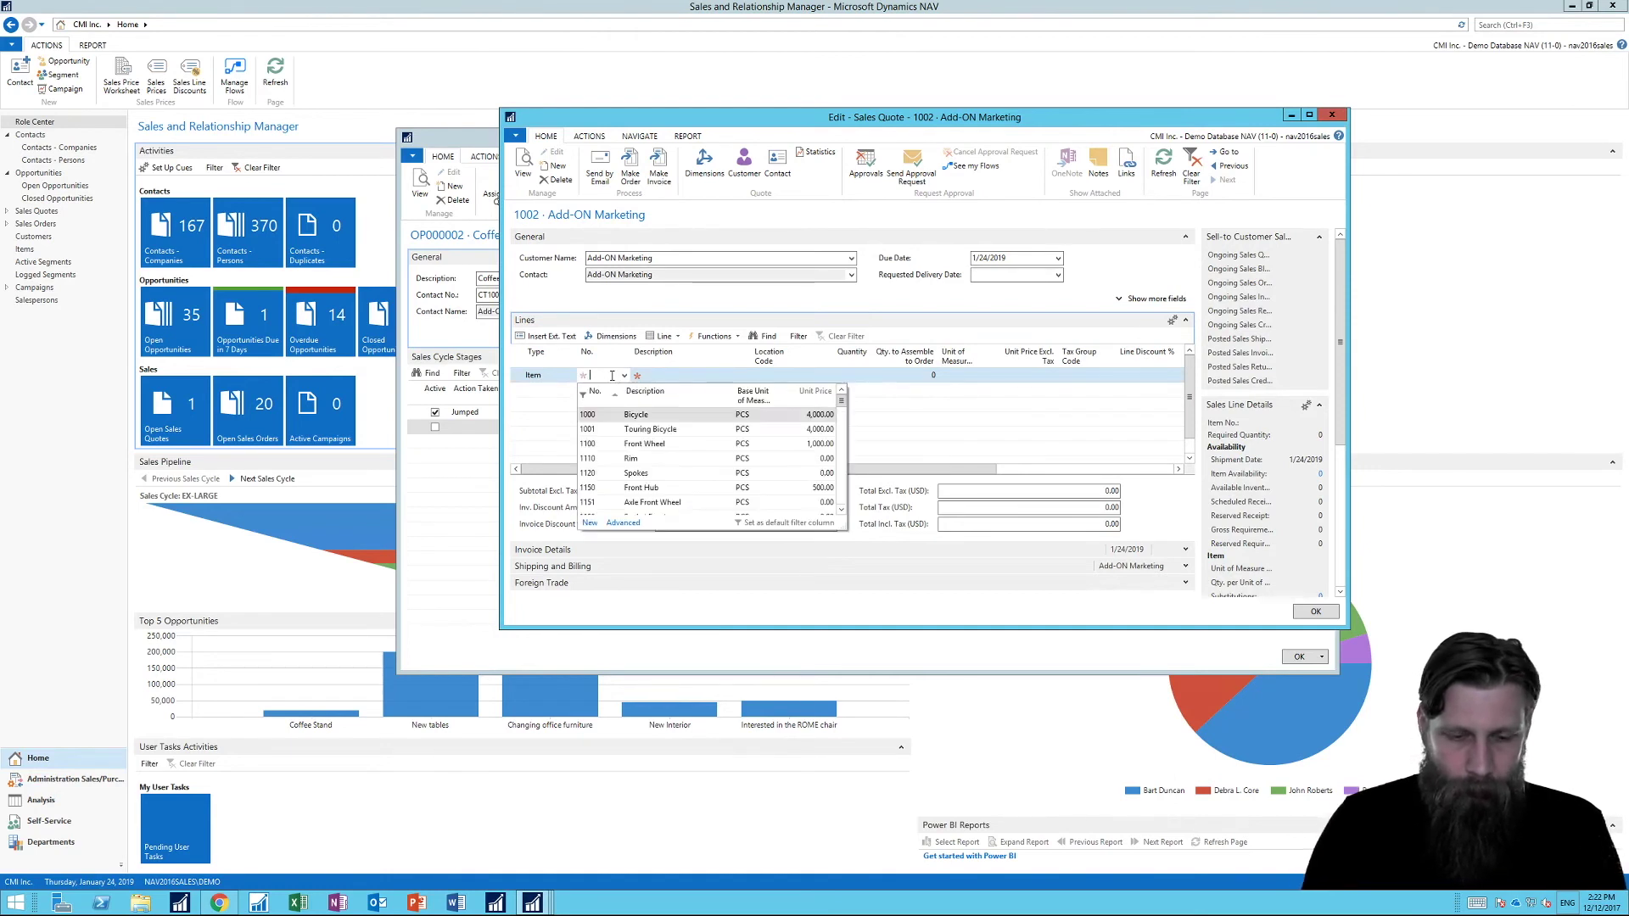
key("BackSpace")
key("BackSpace")
key("BackSpace")
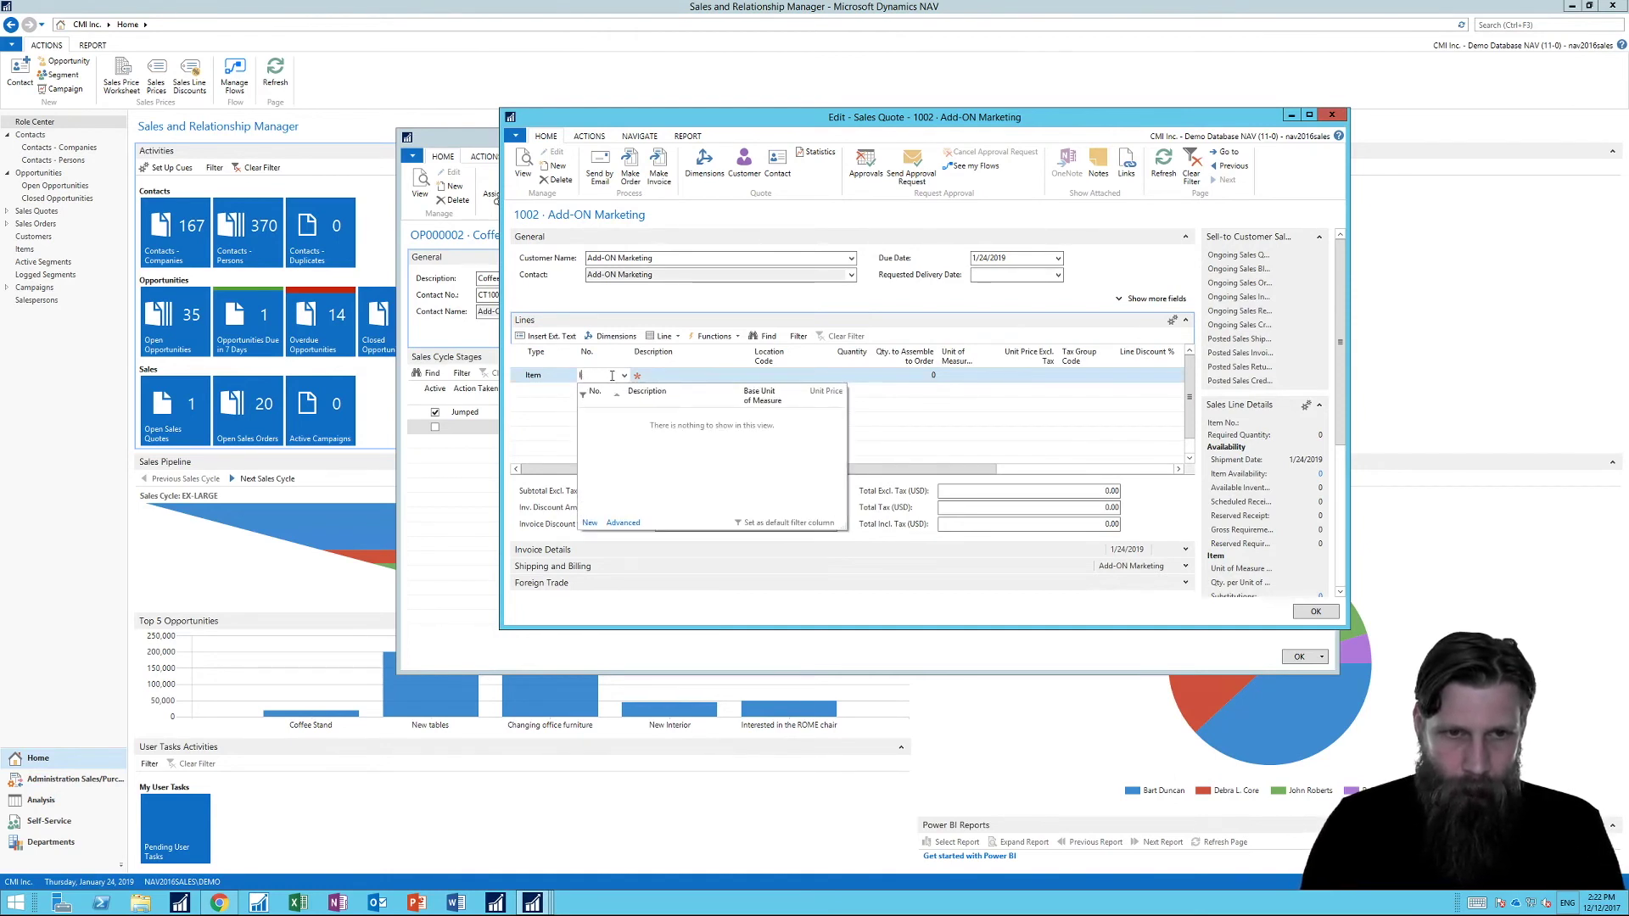
type("l")
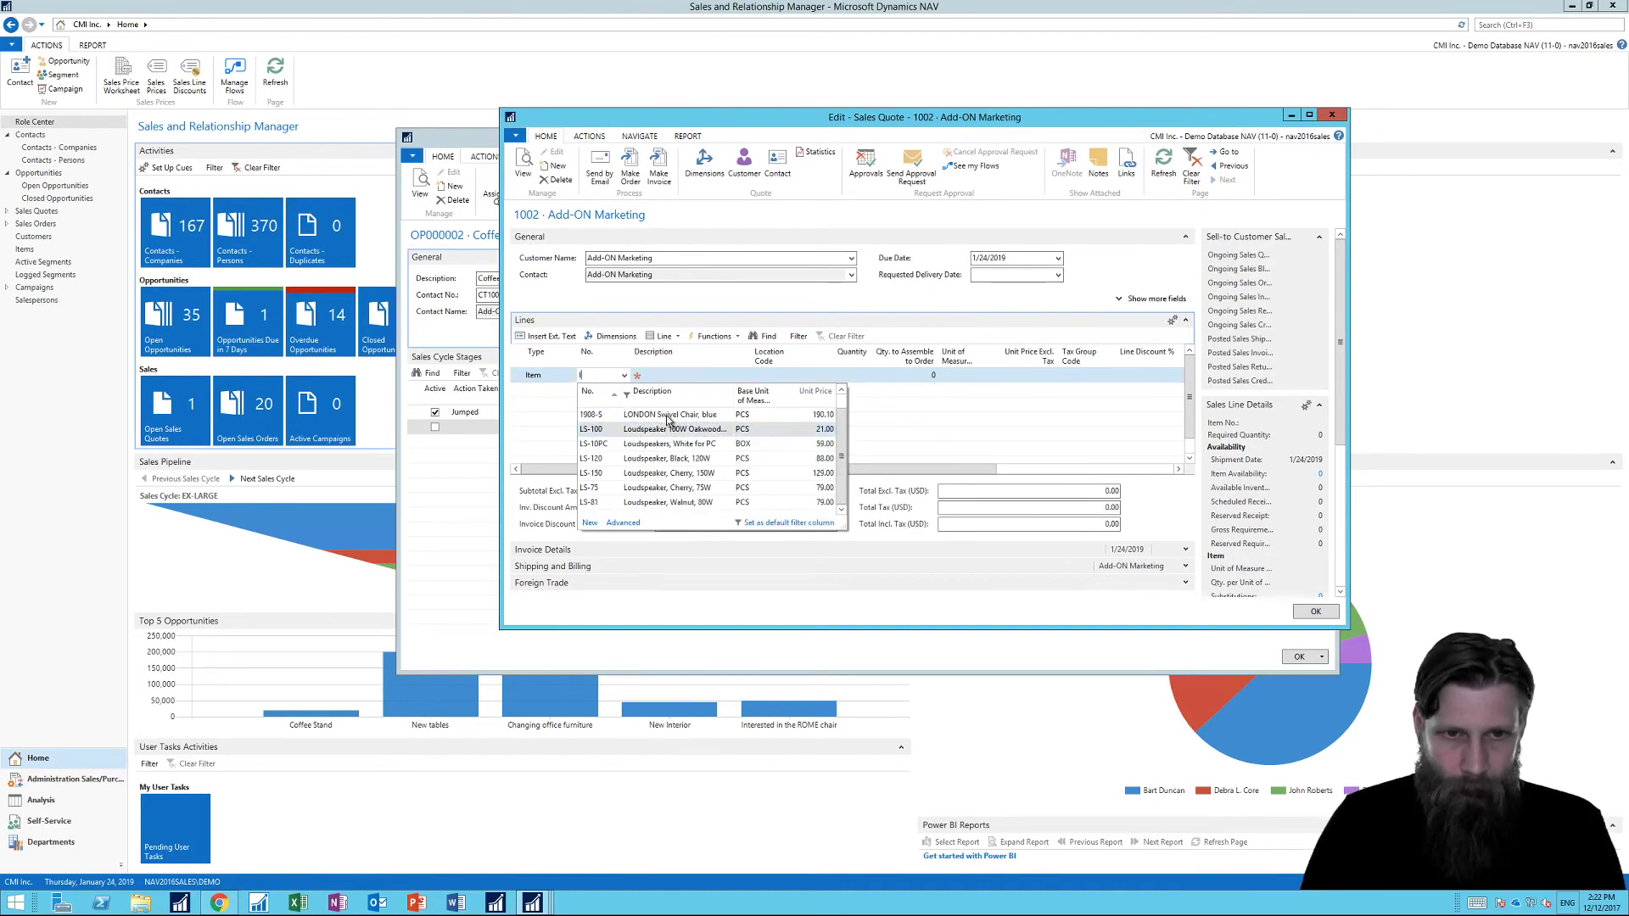
key("Escape")
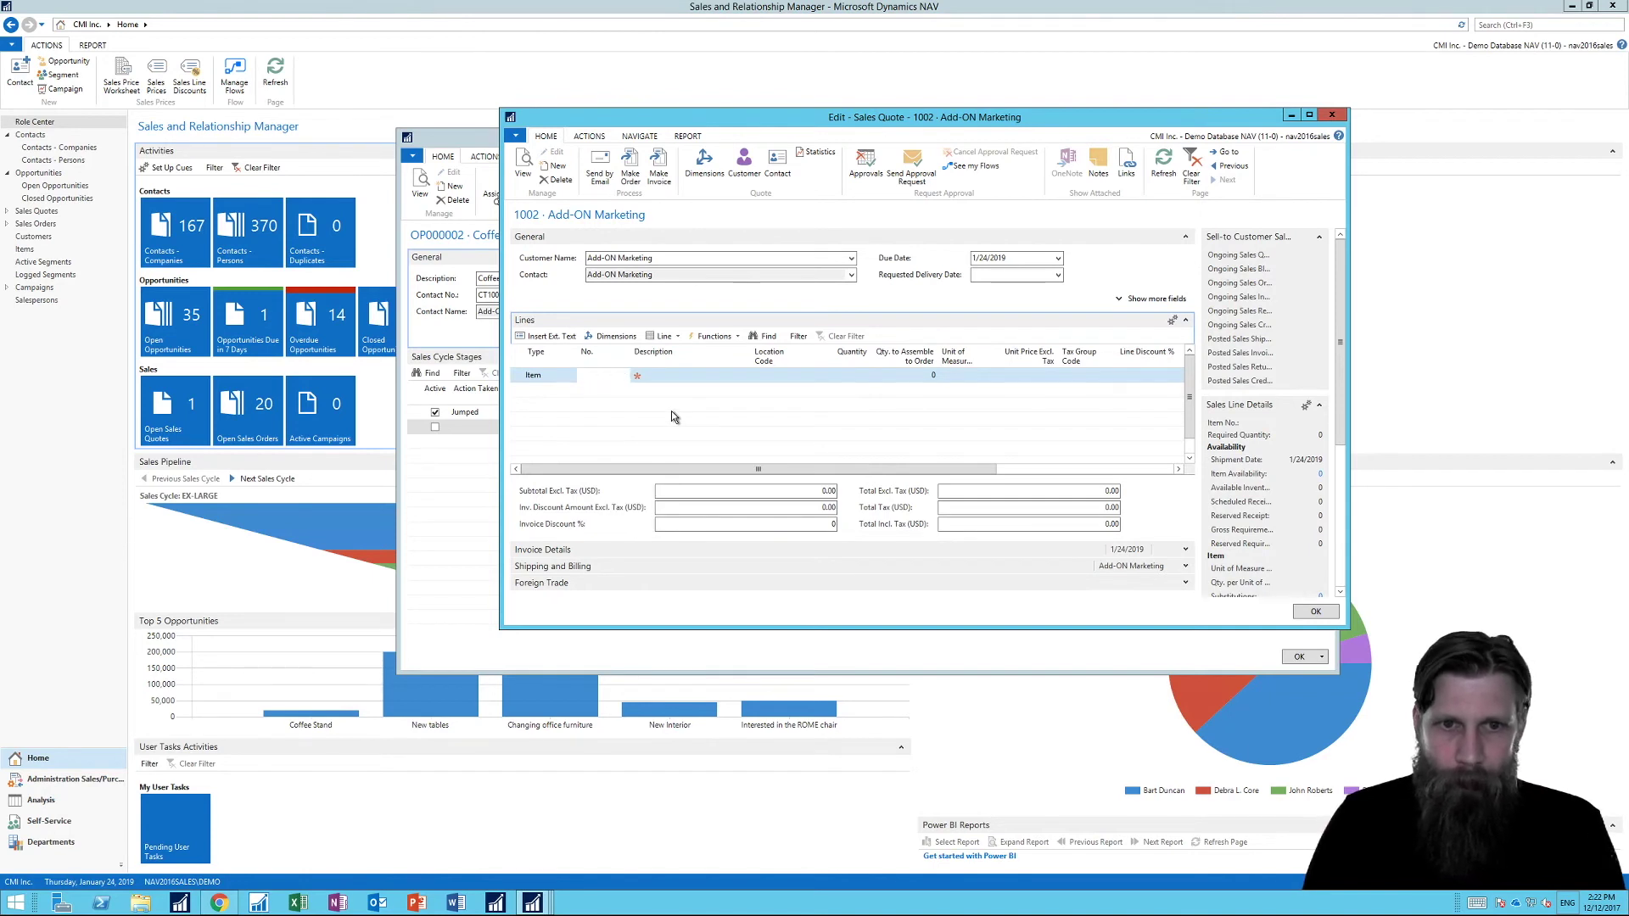
- Set the chair line's location code to BLUE and its quantity to 10, and close the sales quote
key("Tab")
key("Tab")
type("blue")
key("Tab")
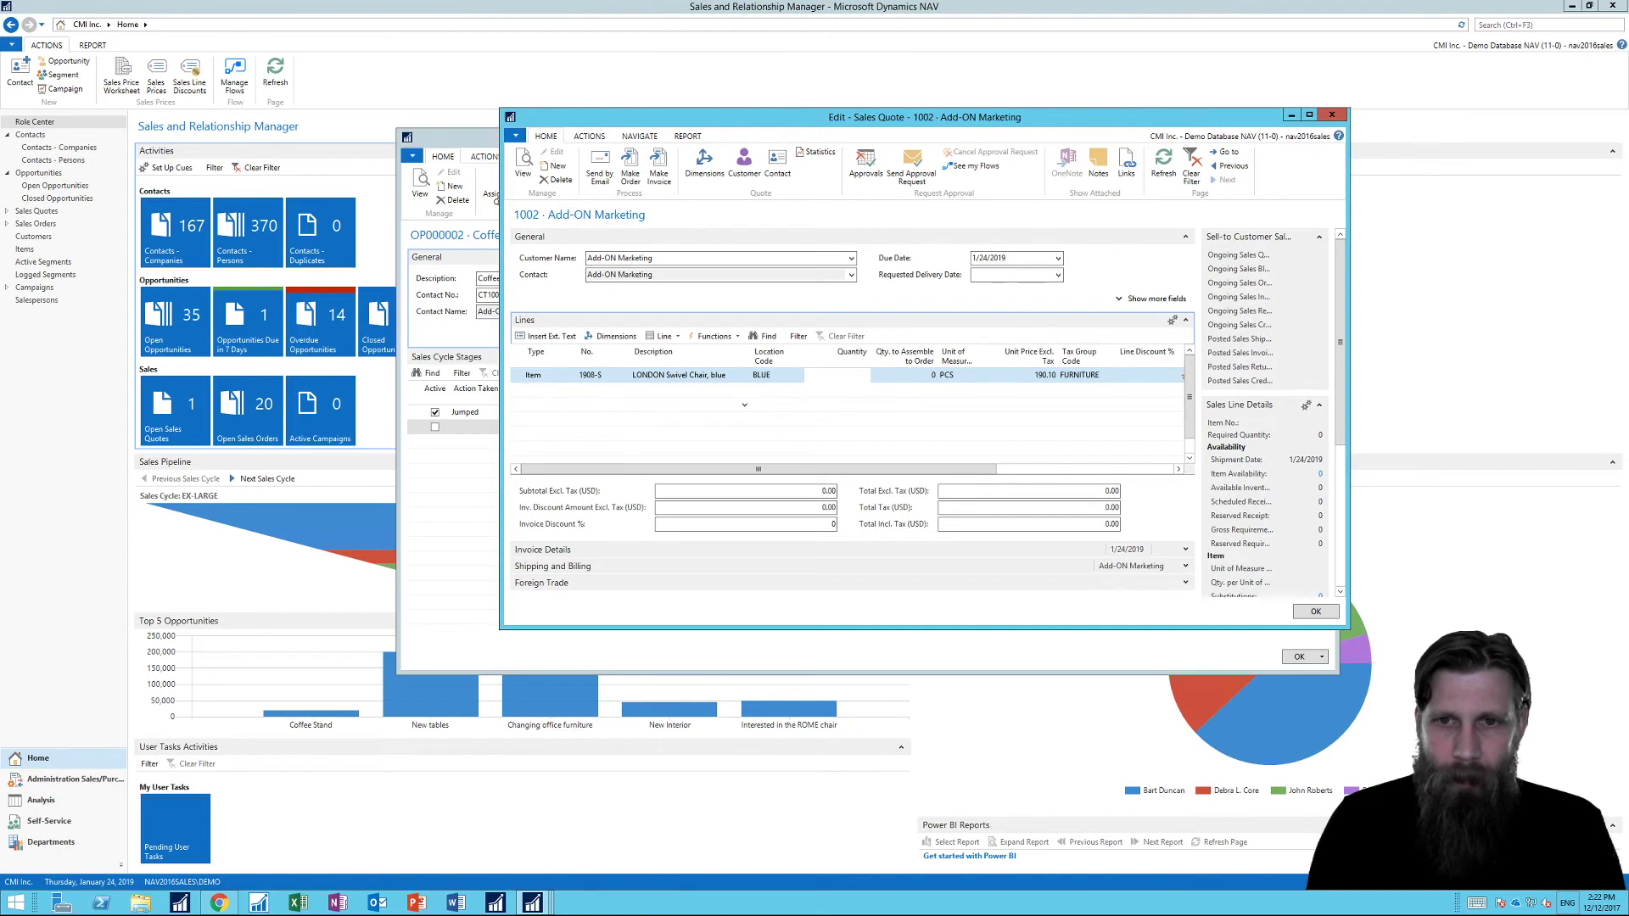
type("10")
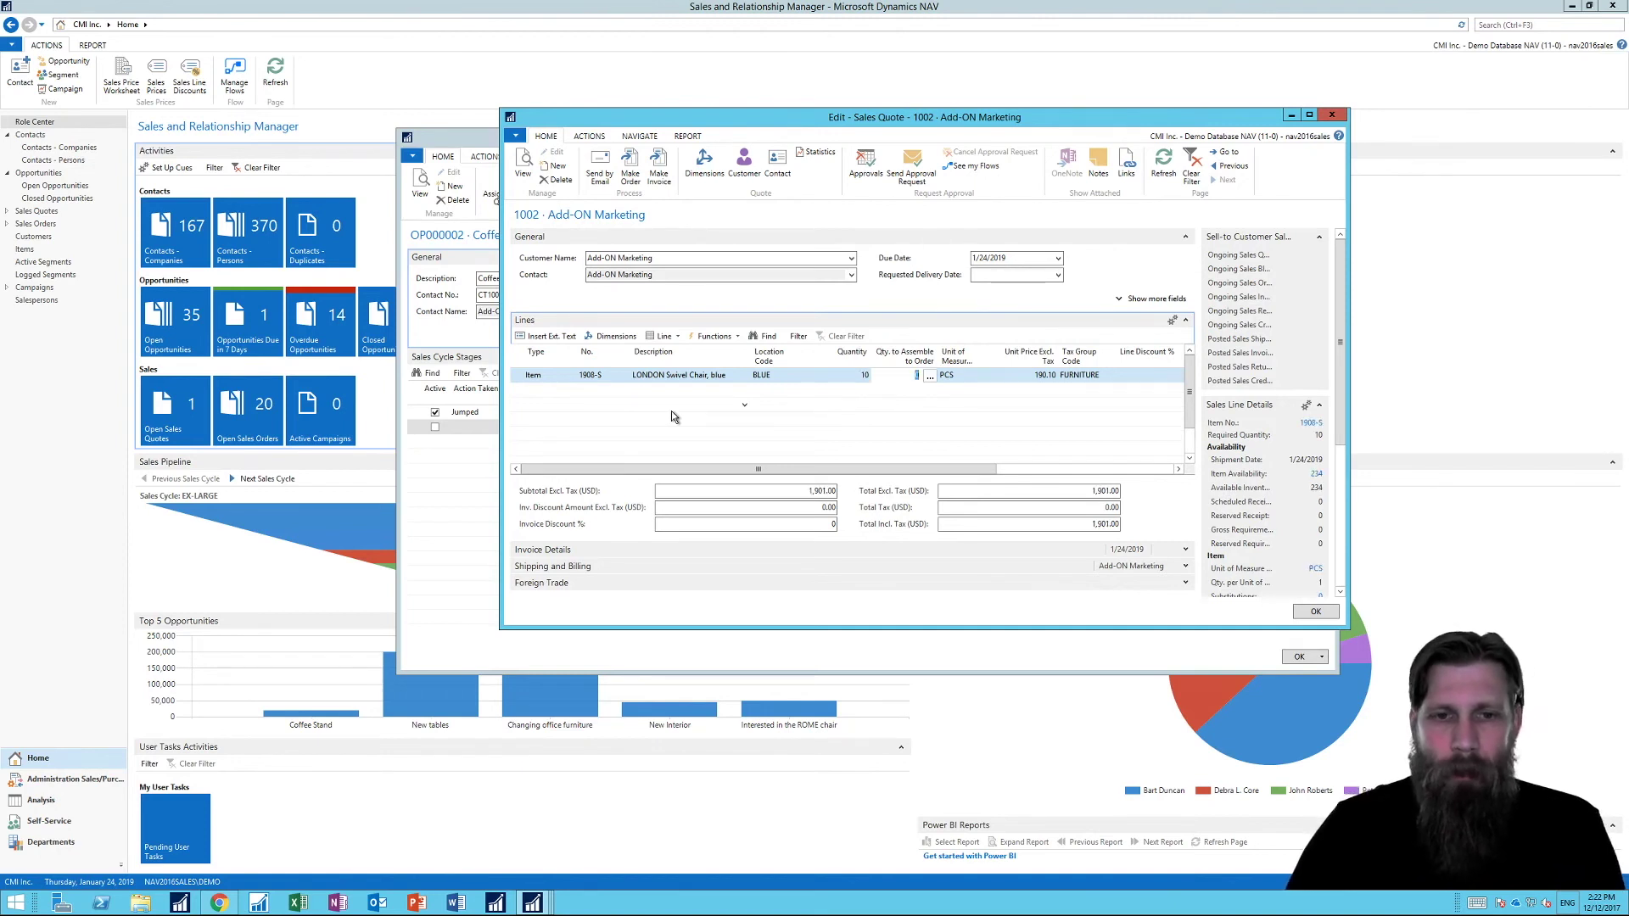
key("Down")
key("Home")
key("Up")
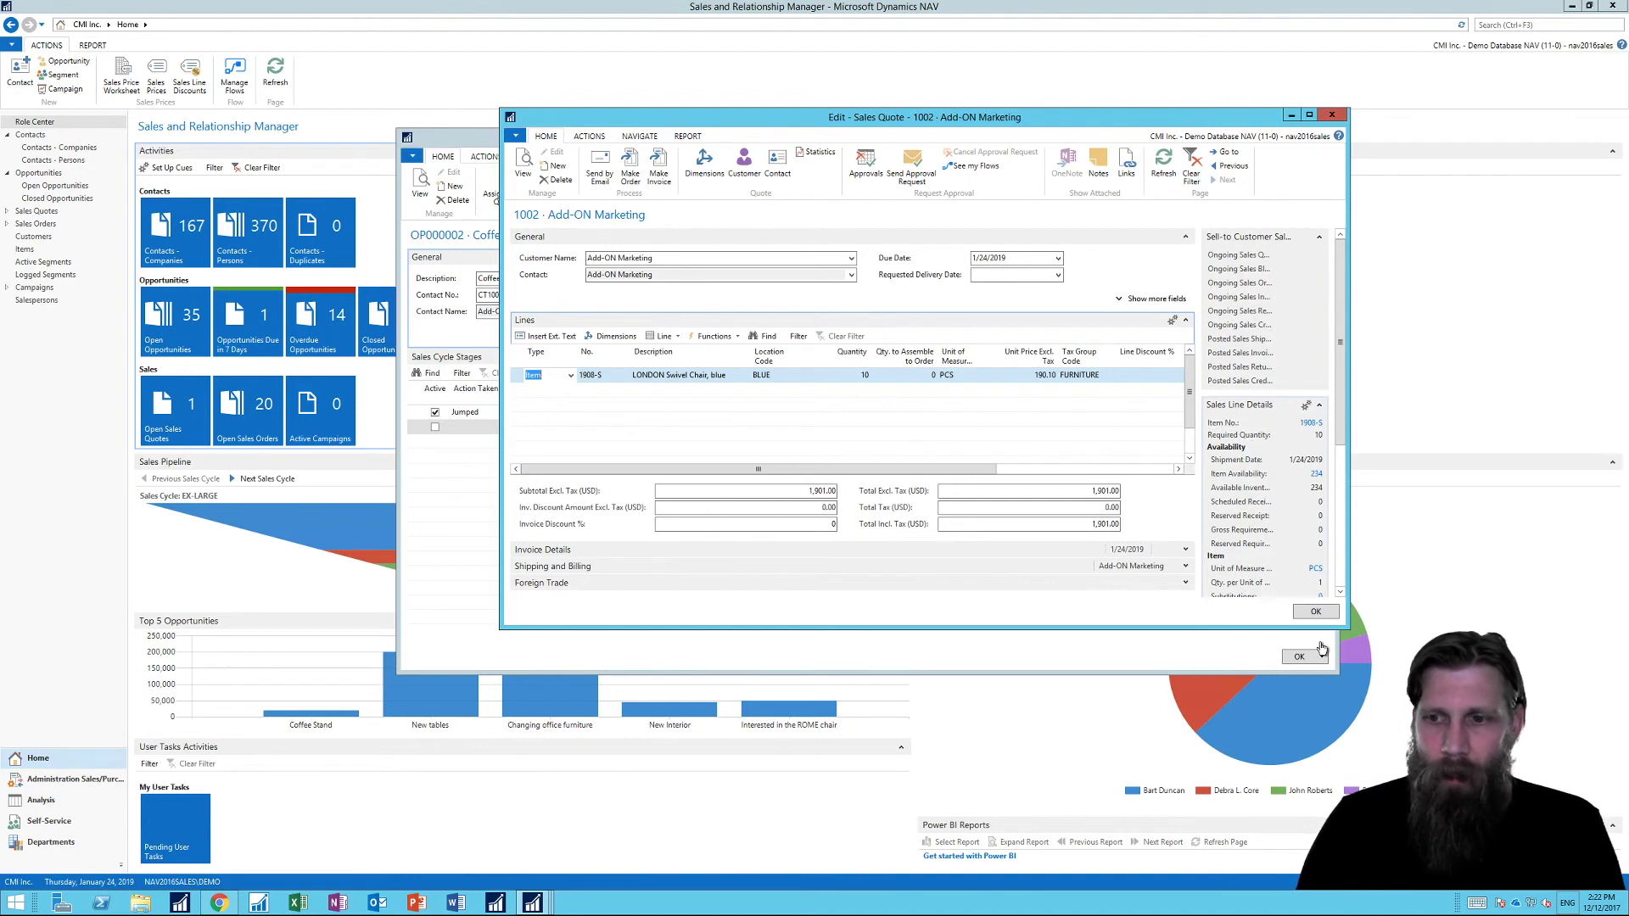
left_click(1315, 612)
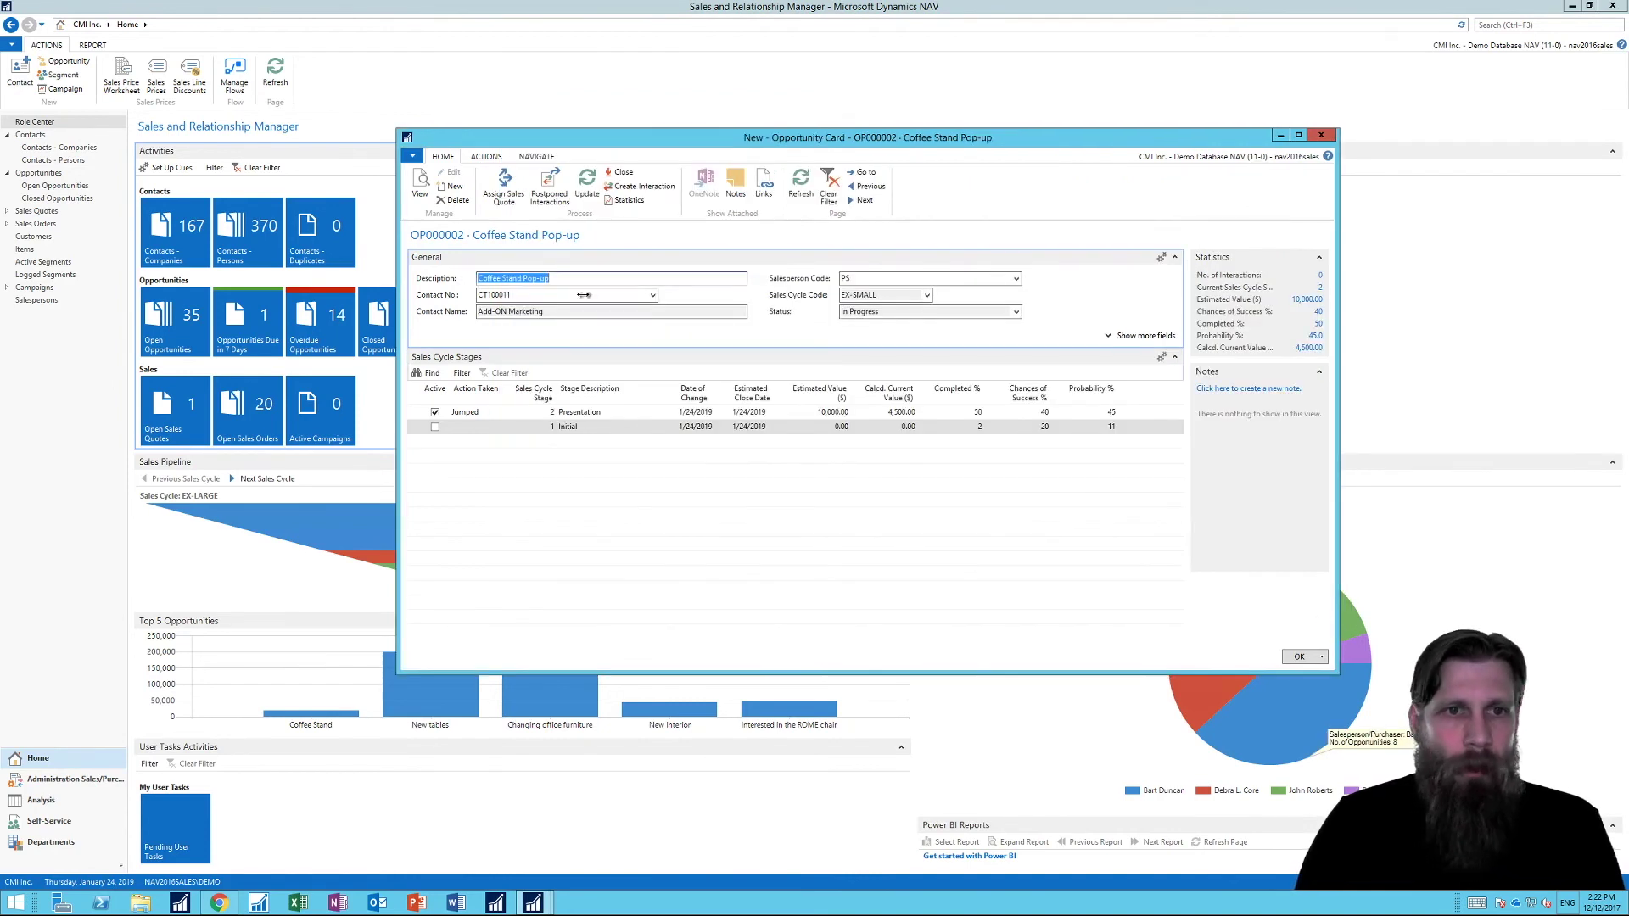
- Update the opportunity to stage 3 with the Next action type and a 70 percent chance of success
left_click(591, 195)
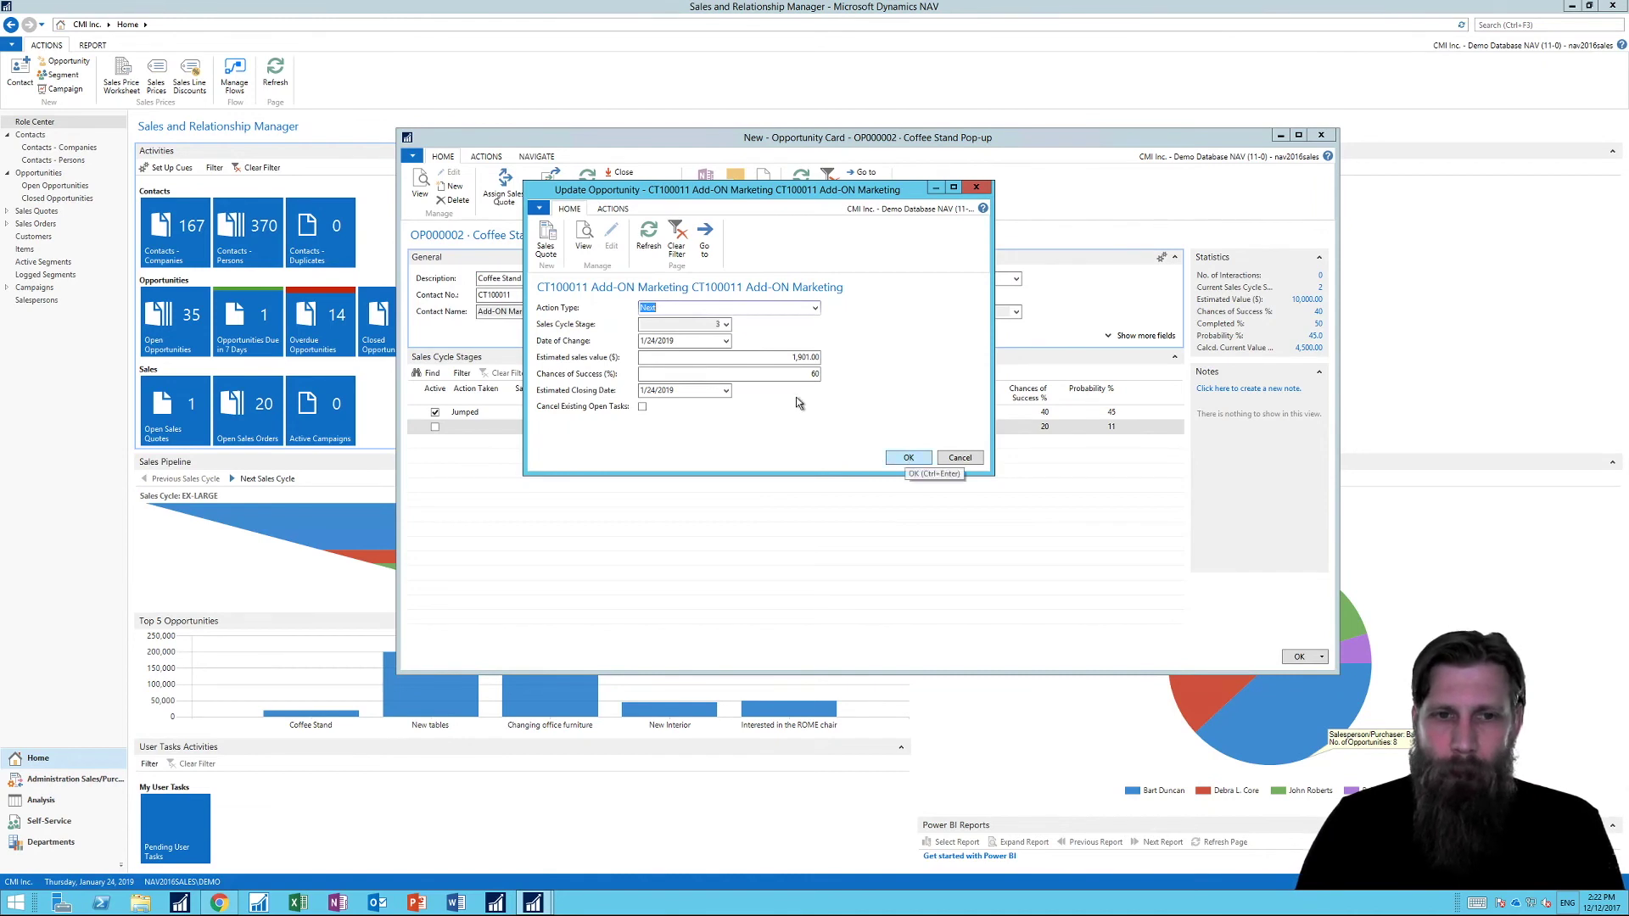
left_click(781, 374)
type("70")
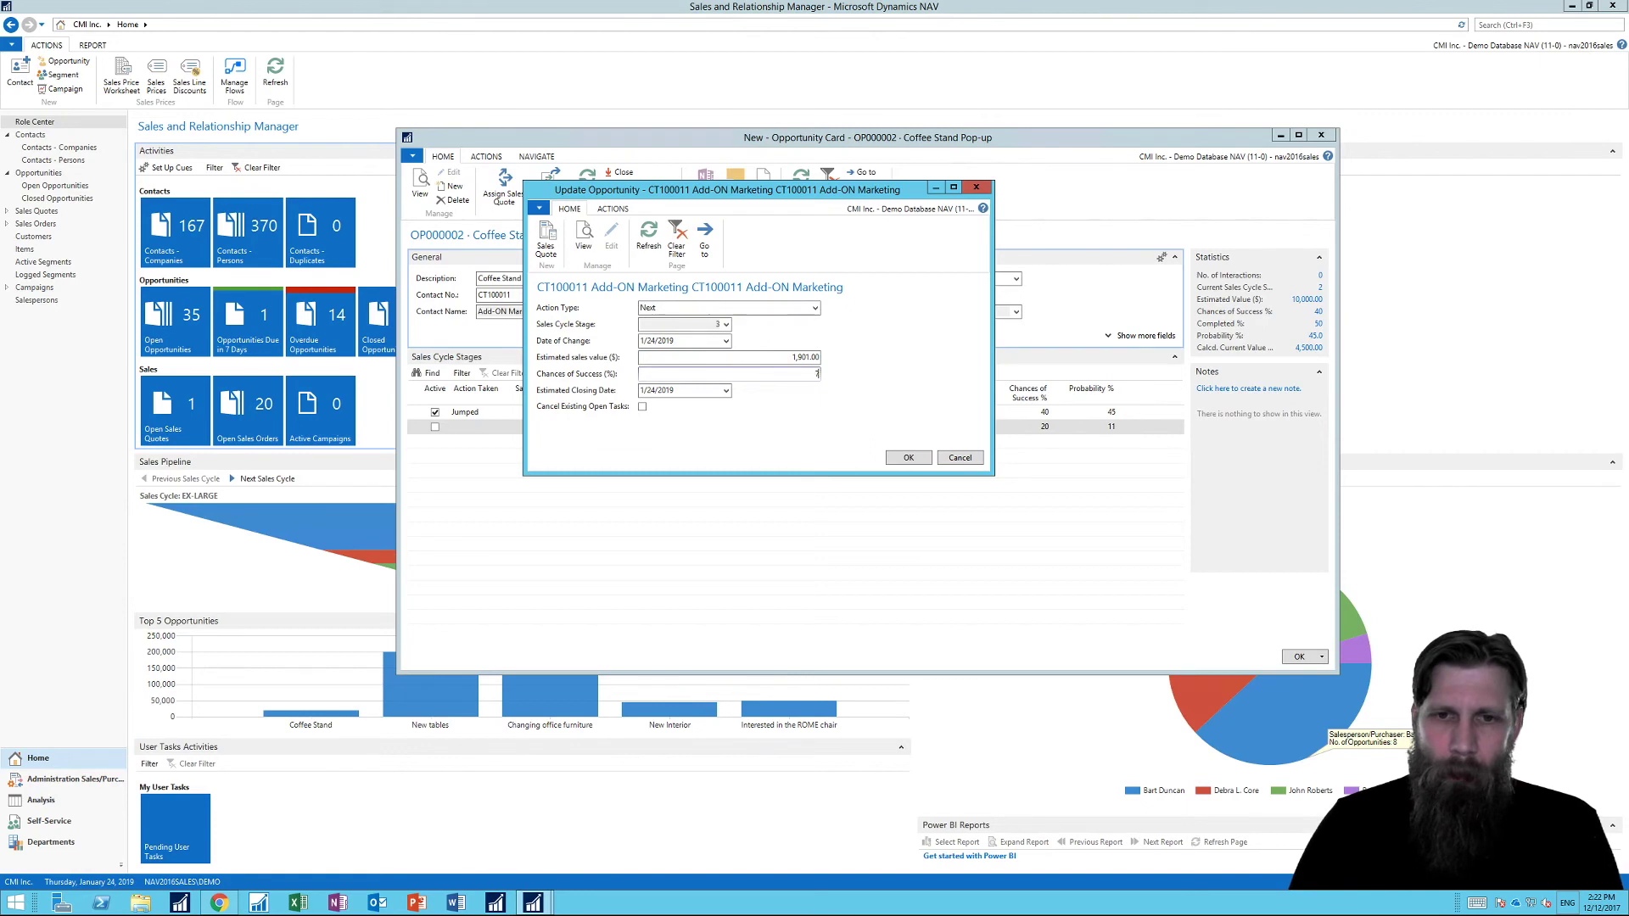
left_click(891, 461)
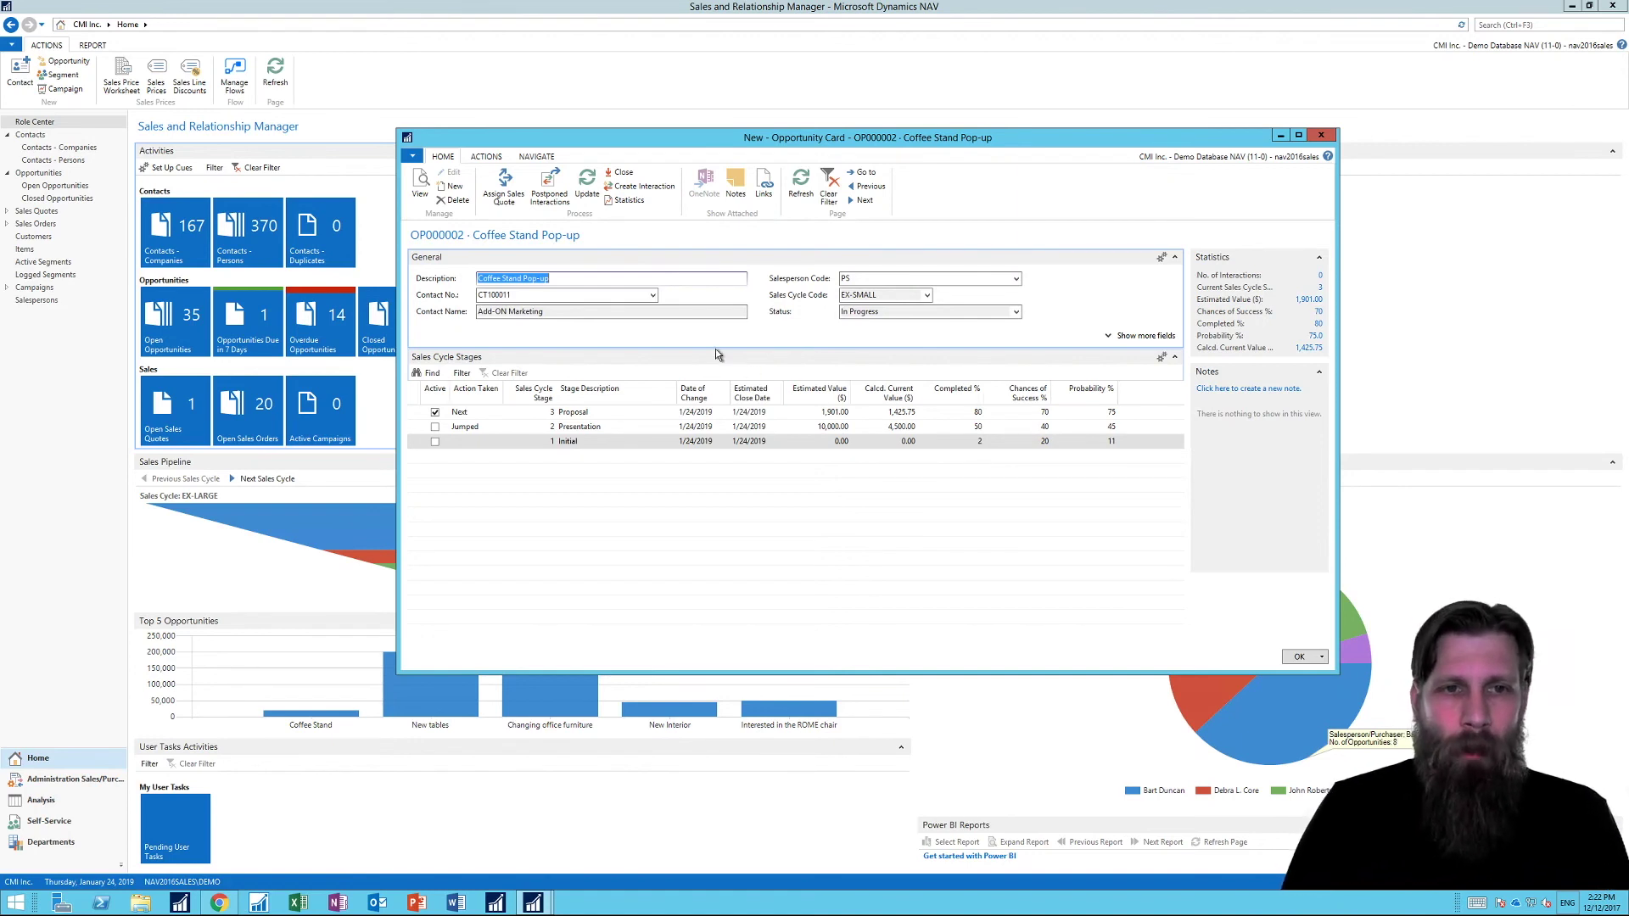
- Examine the opportunity closing options, including the Won and Lost statuses and the close codes for Lost, and leave without closing it
left_click(619, 173)
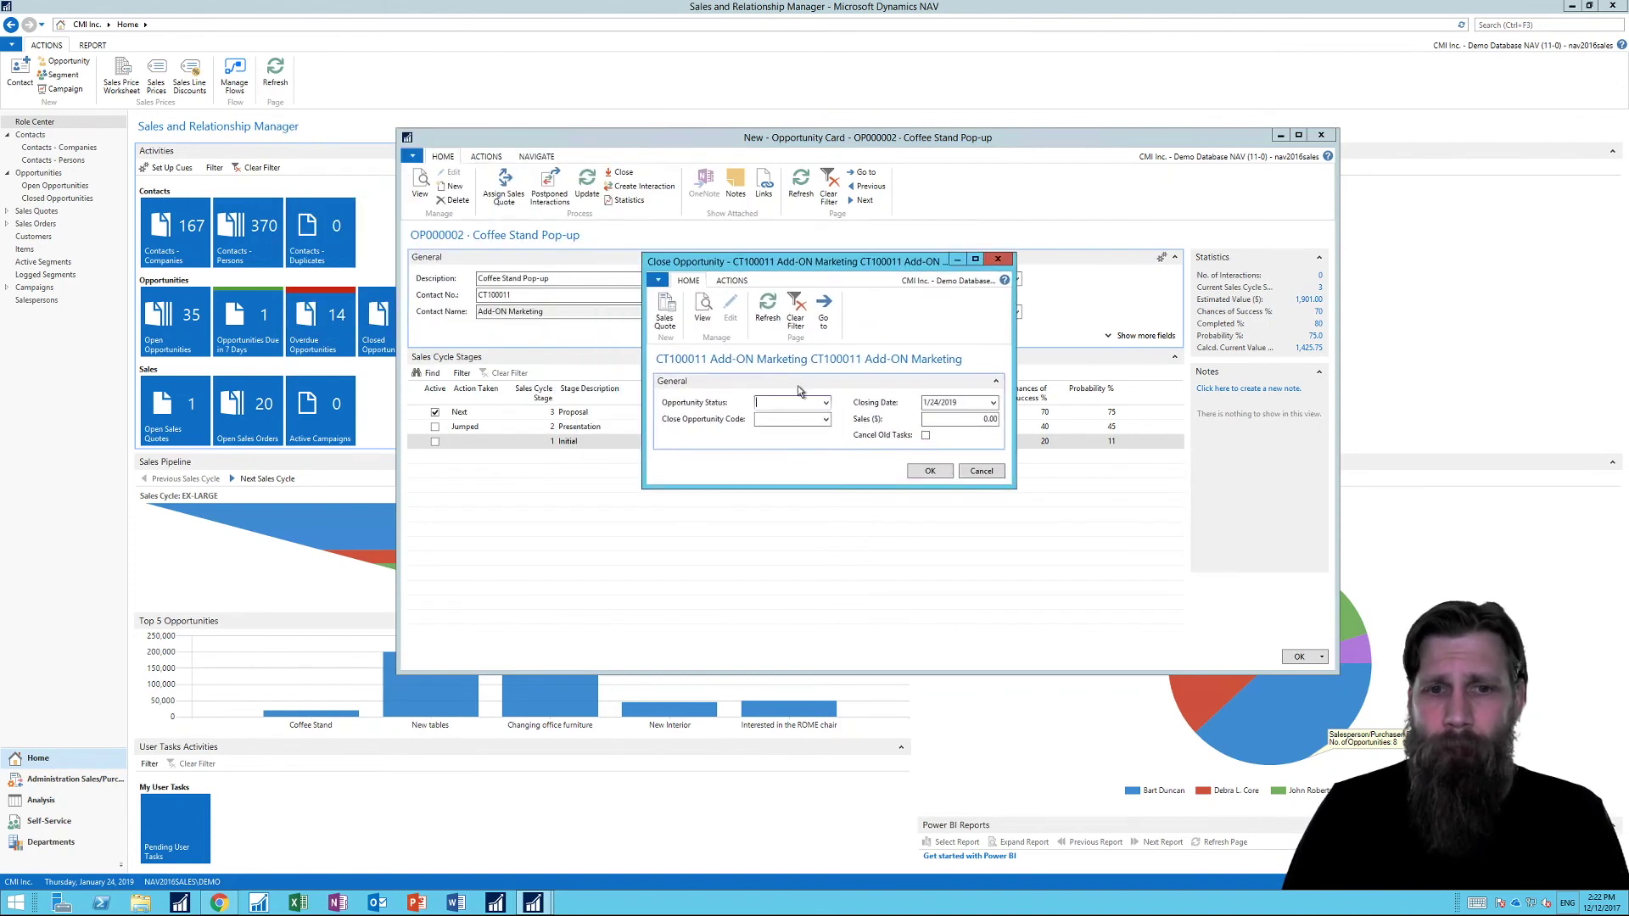
left_click(825, 404)
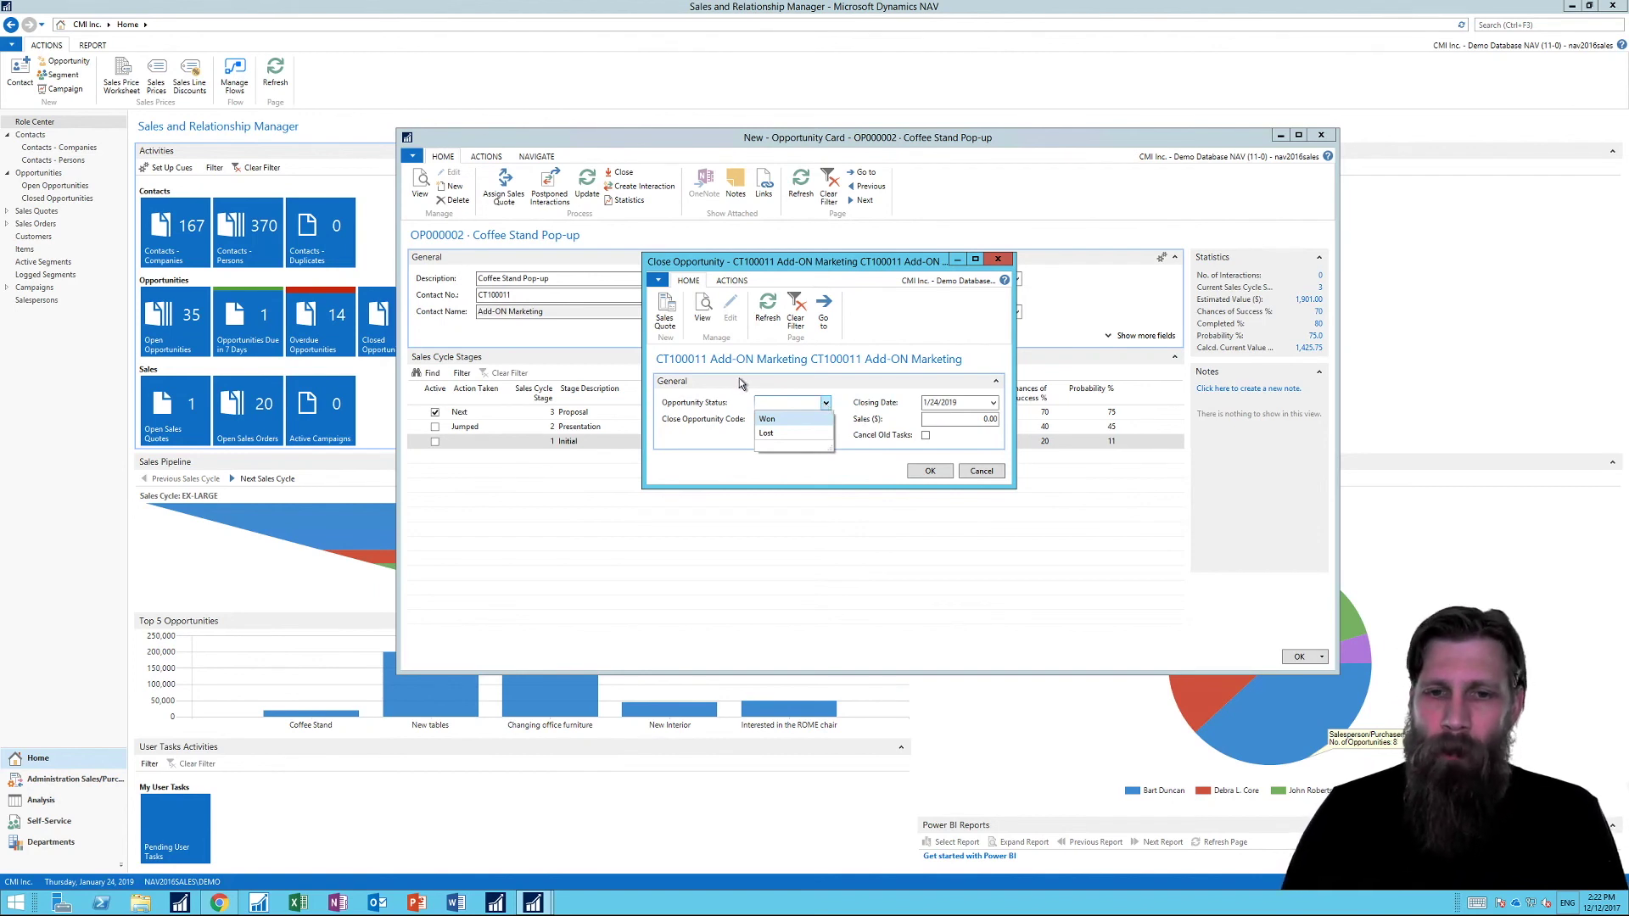
left_click(778, 434)
left_click(825, 418)
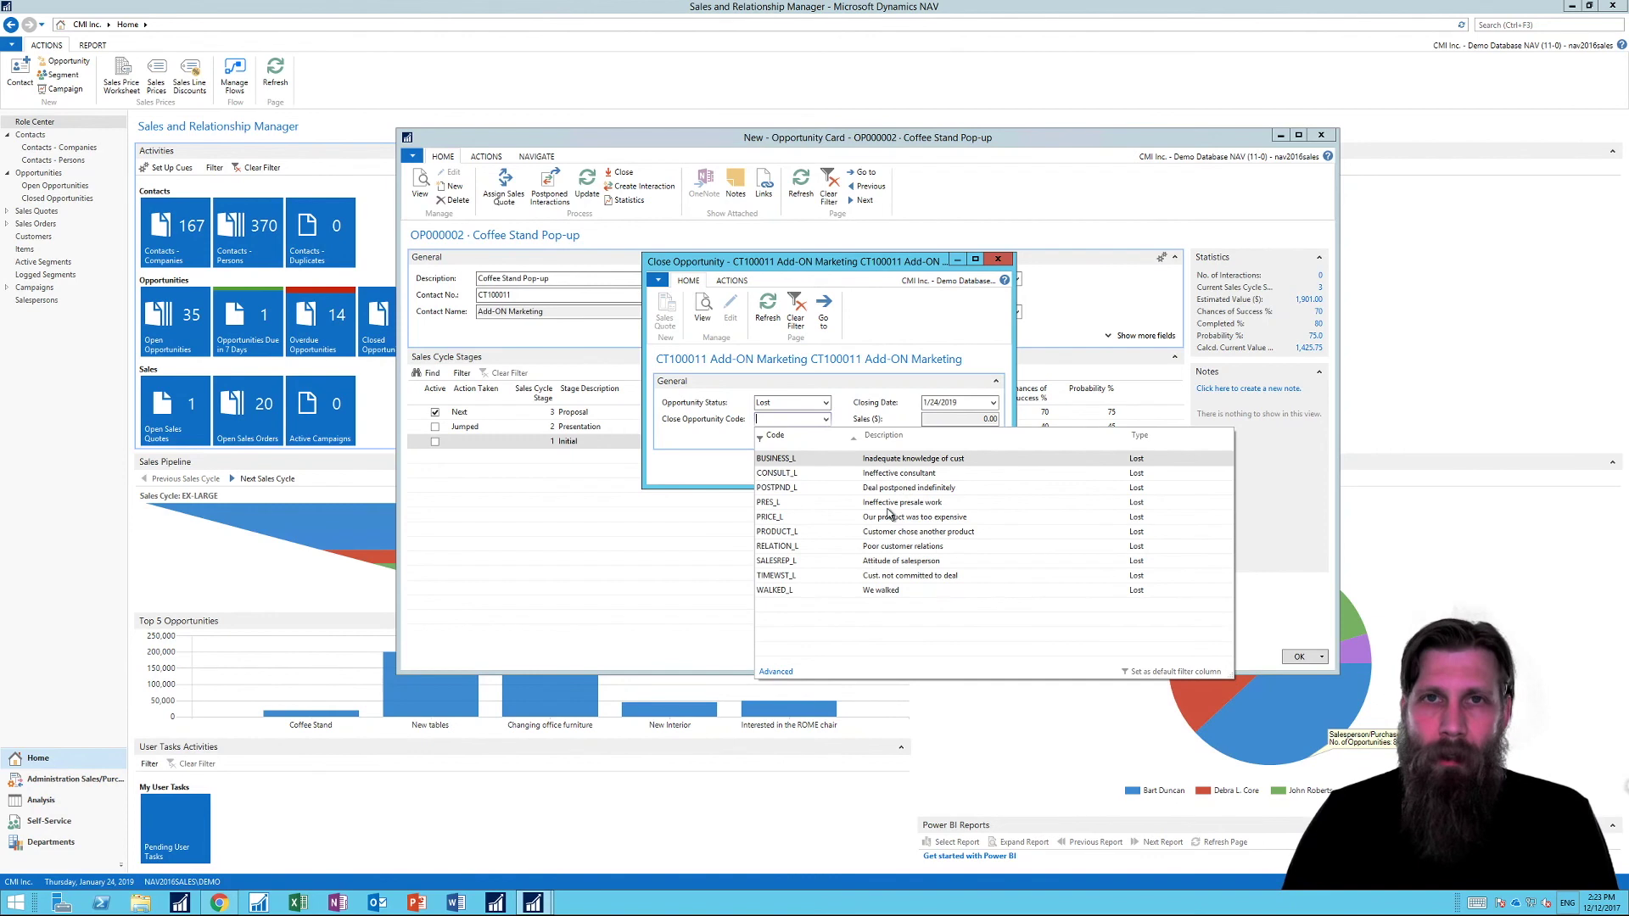
left_click(998, 260)
left_click(997, 260)
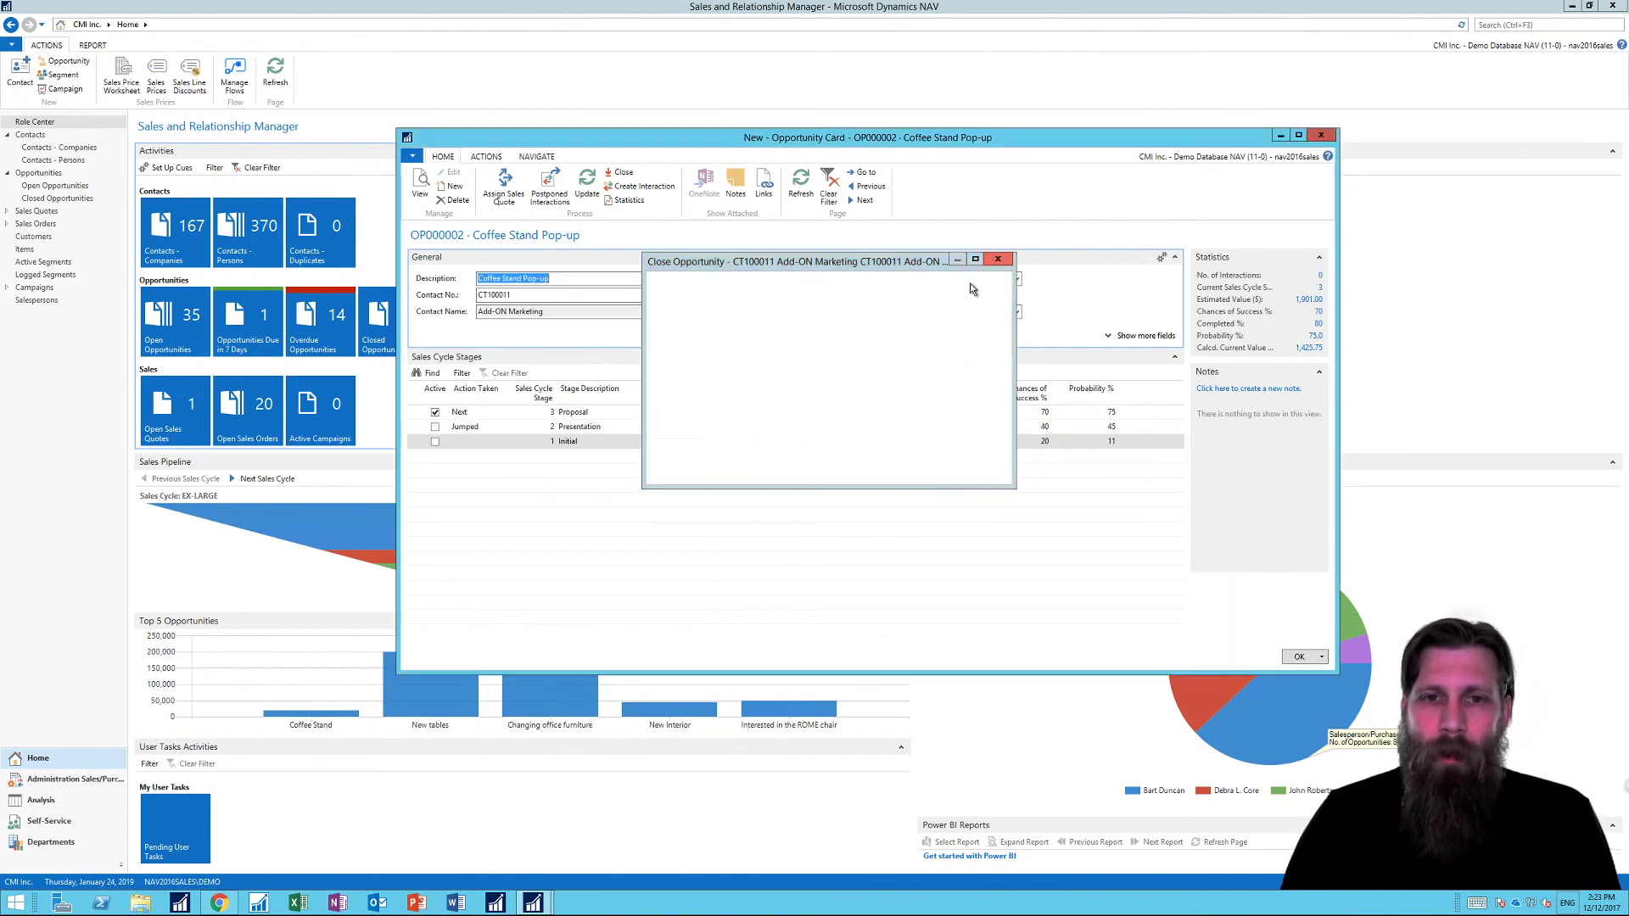